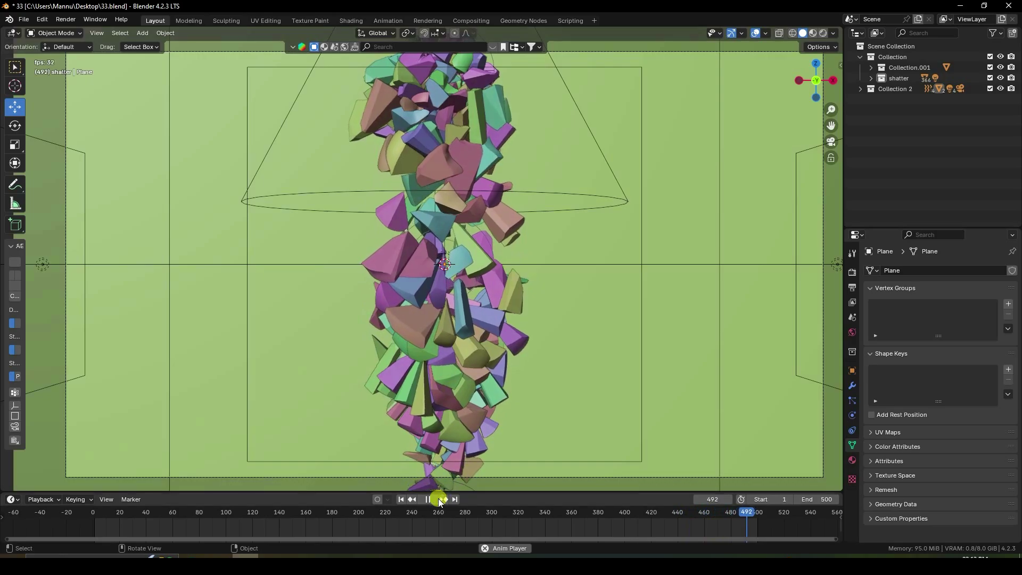
Step: Stop the shattering playback and rewind to frame 2, where the heart is intact
key("space")
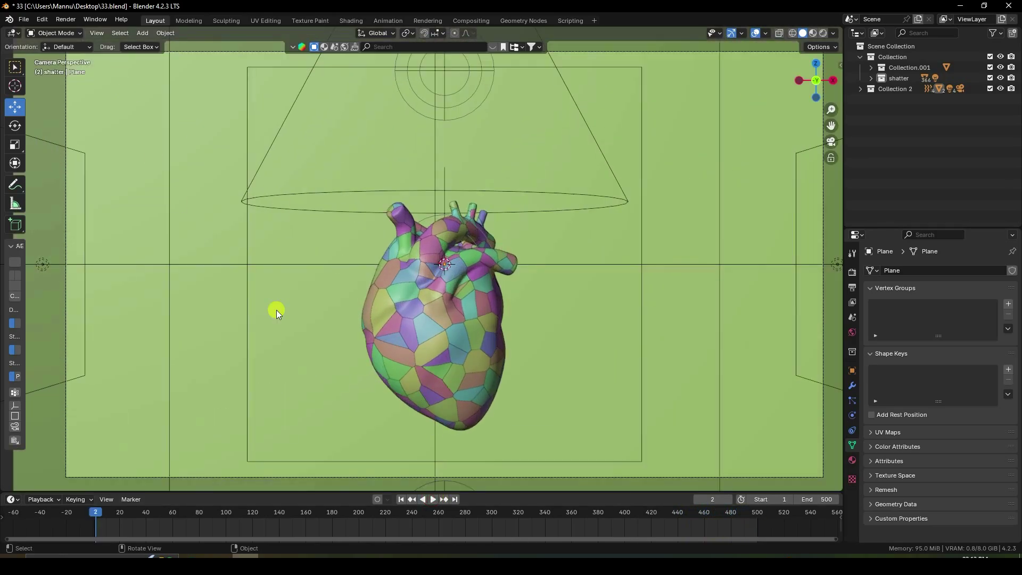
left_click(65, 19)
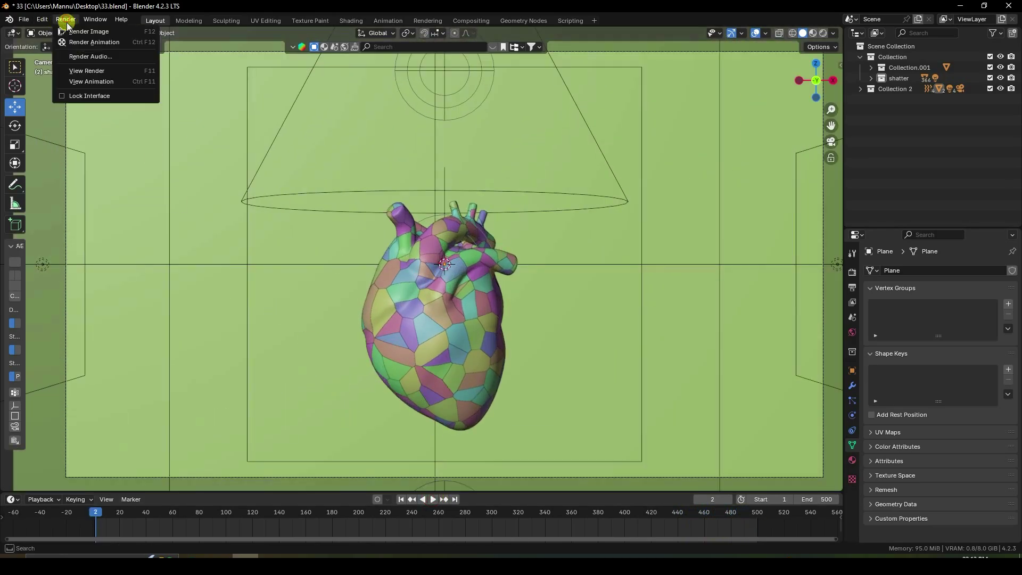
Step: Render a test image of frame 2 and close the render window
left_click(78, 32)
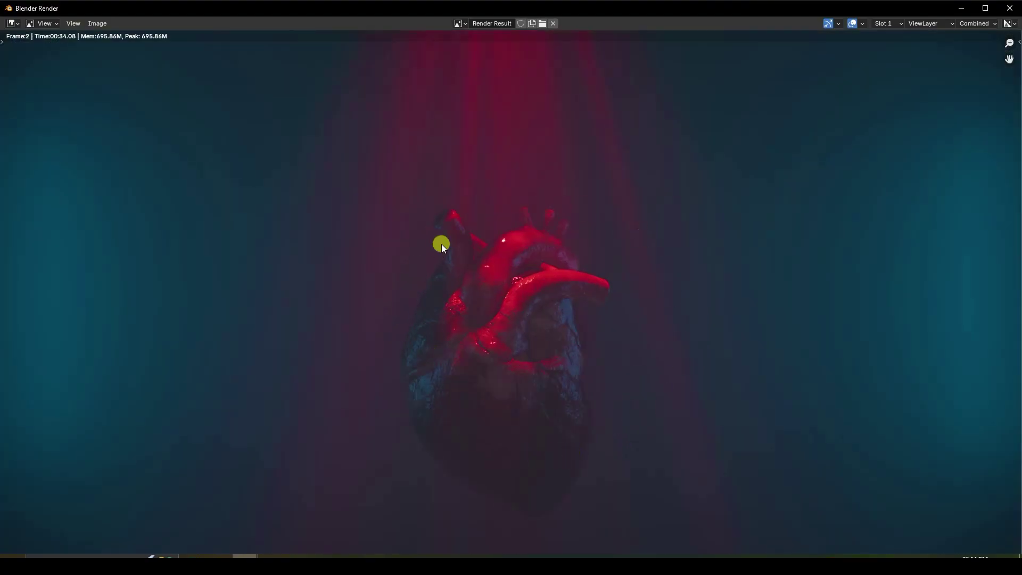
scroll(442, 241, "down", 2)
scroll(485, 144, "up", 1)
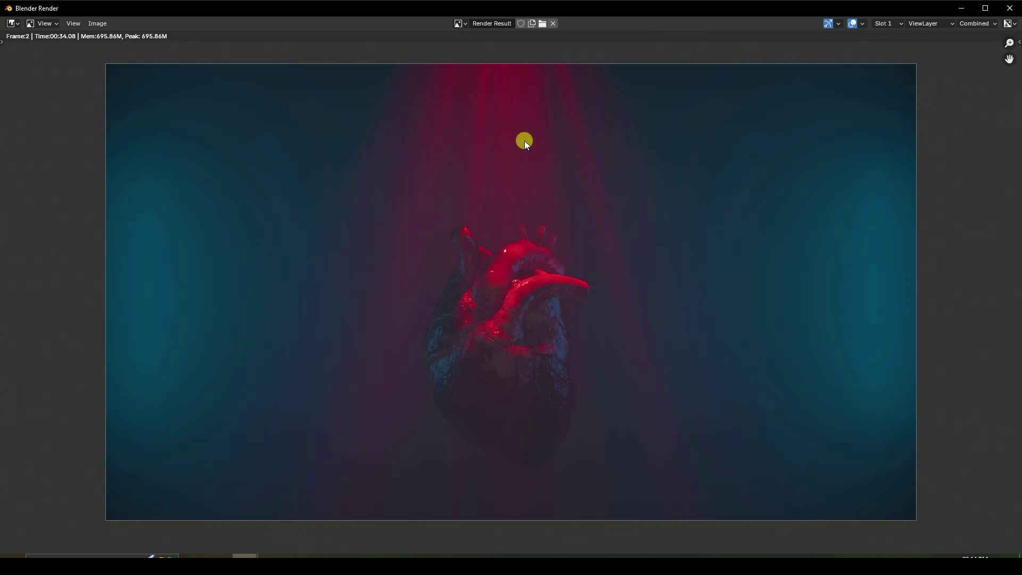
left_click(1009, 8)
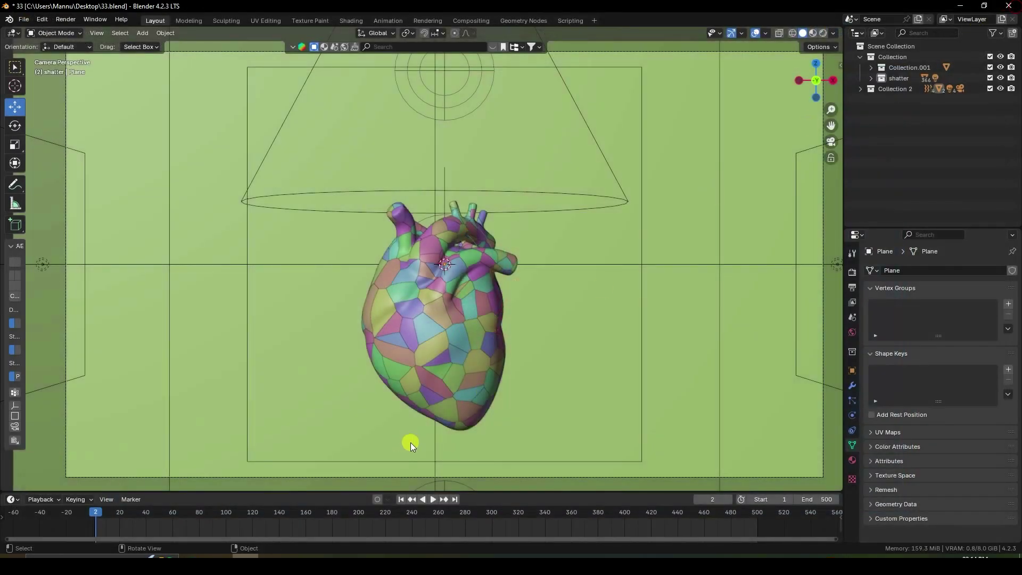
Step: Pause playback at frame 270 mid-shatter, render that frame, and close the result
left_click(433, 500)
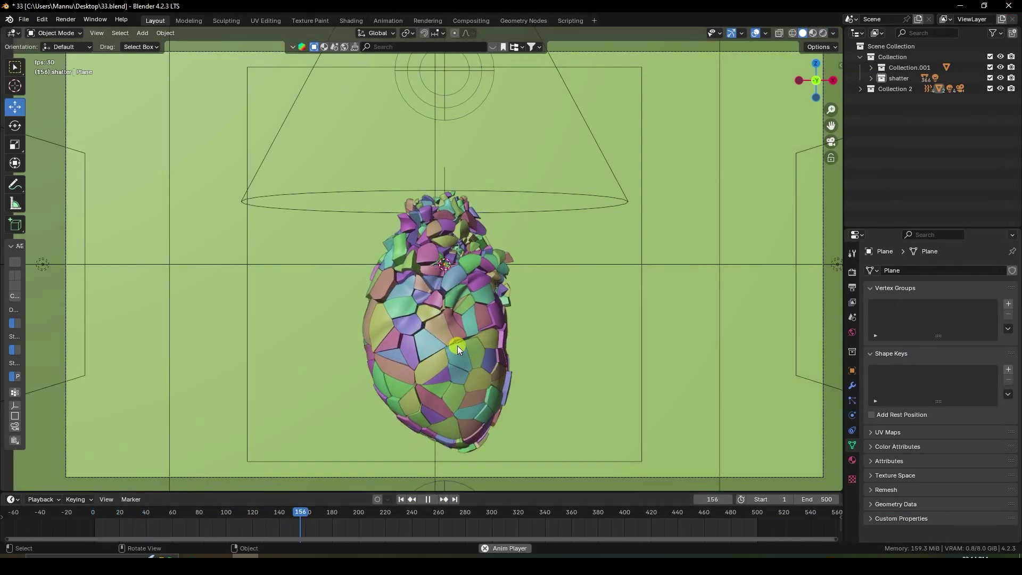
left_click(429, 500)
left_click(66, 19)
left_click(85, 32)
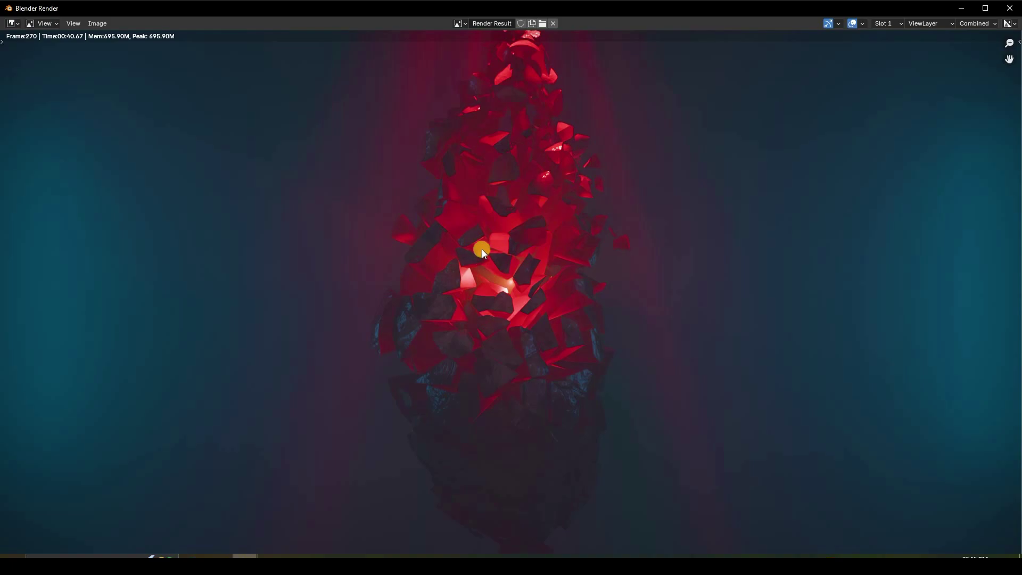
left_click(1008, 9)
Step: Start a new General file
left_click(20, 20)
mouse_move(32, 27)
left_click(161, 35)
Step: Discard unsaved changes and delete the default camera, cube and light
left_click(542, 301)
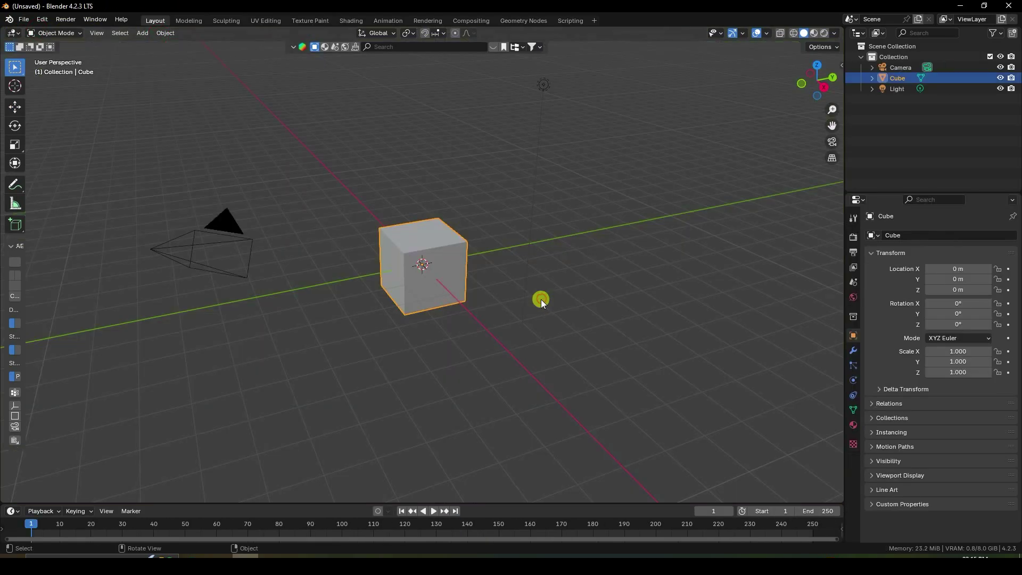
left_click_drag(133, 151, 635, 356)
key("Delete")
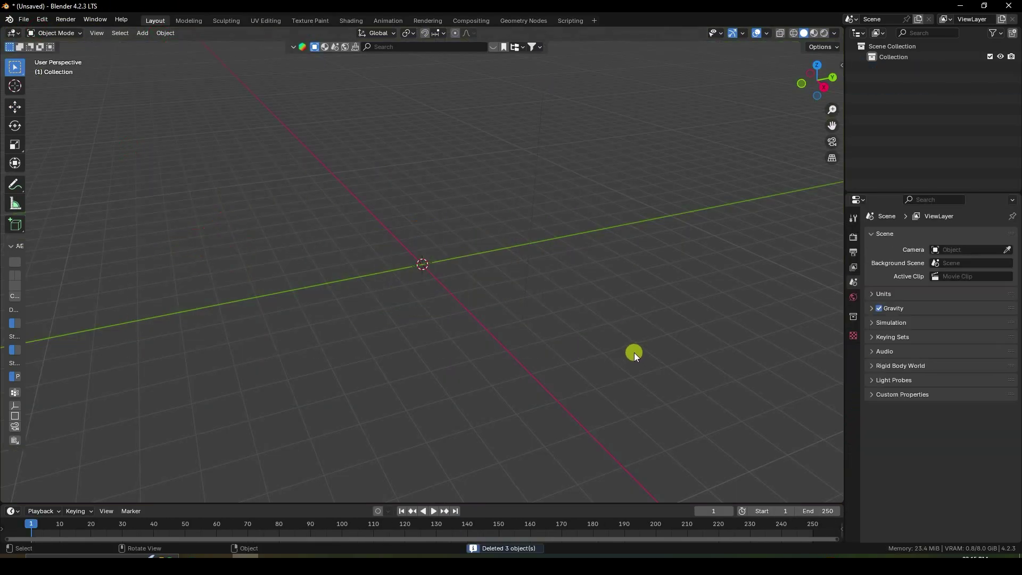
Step: Append the heart collection from HeartModel.blend
left_click(23, 19)
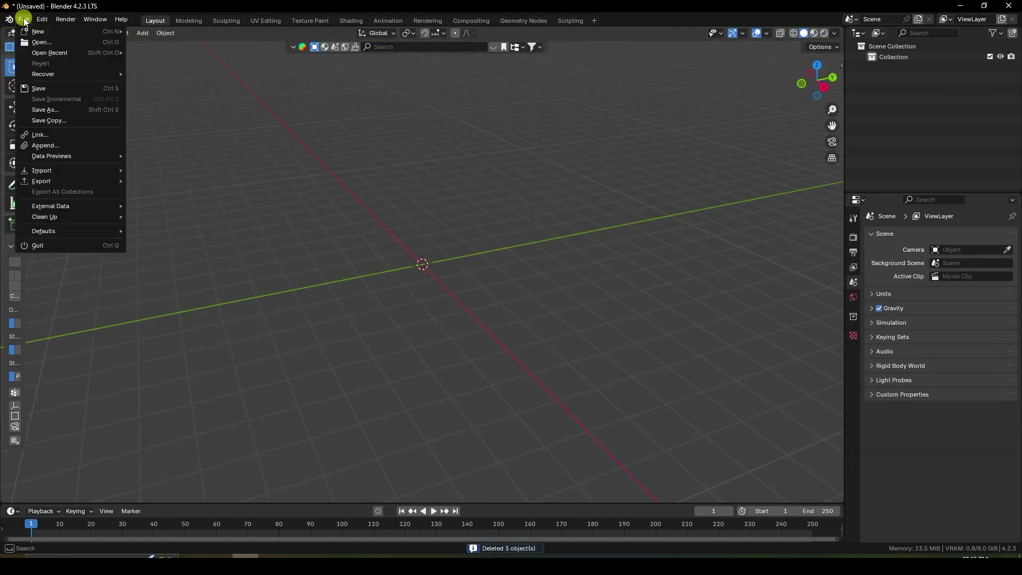
left_click(54, 145)
double_click(424, 184)
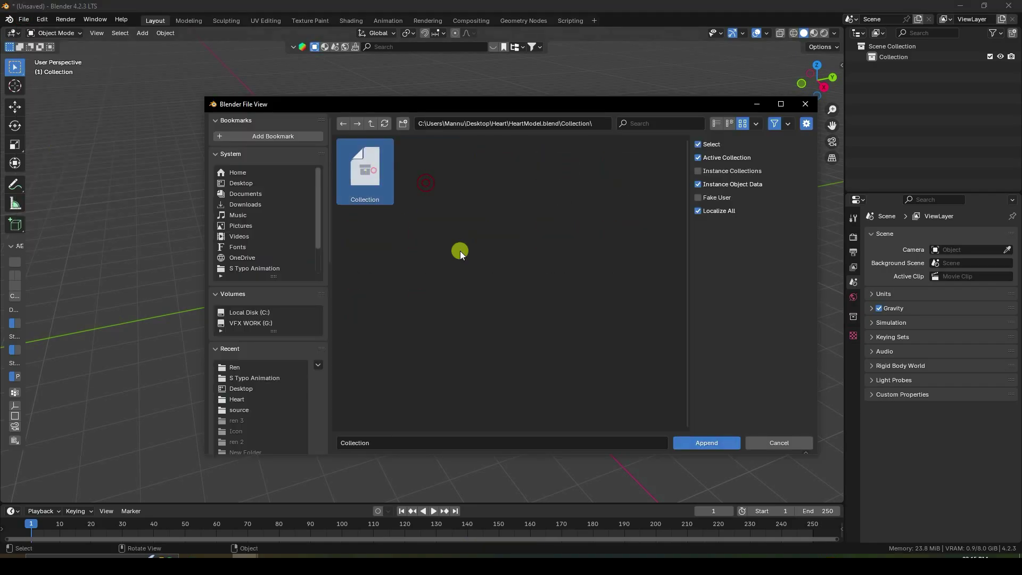
left_click(700, 443)
Step: Inspect the heart in material preview, then return to solid shading
middle_click_drag(467, 292, 555, 286)
scroll(421, 260, "up", 3)
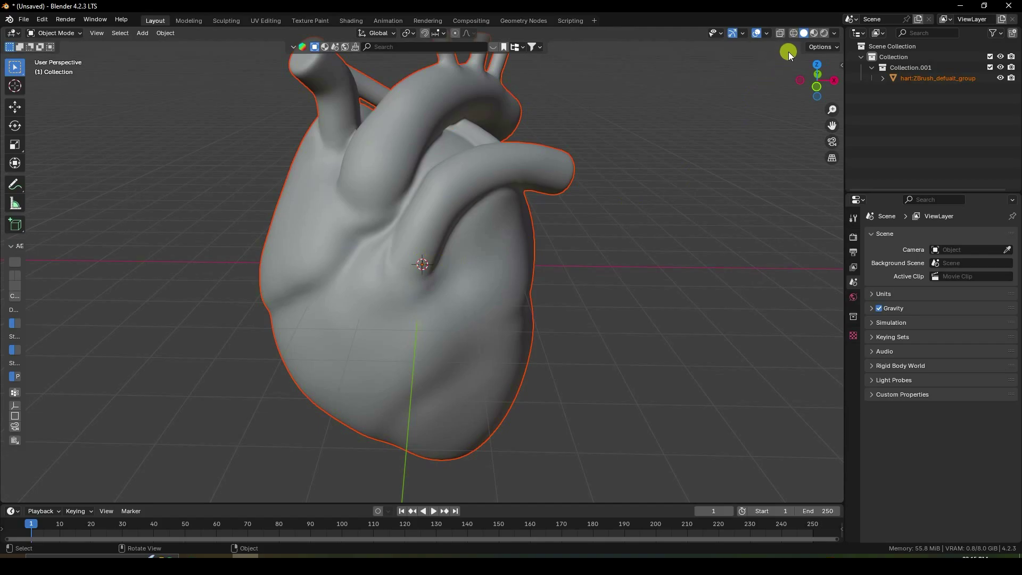
key("z")
scroll(500, 279, "down", 4)
mouse_move(436, 299)
middle_mouse_down()
mouse_move(520, 281)
mouse_move(445, 280)
mouse_move(423, 292)
middle_mouse_up()
left_click(803, 33)
Step: Select the heart and show its Heart Tex material settings
left_click(551, 245)
scroll(551, 245, "up", 2)
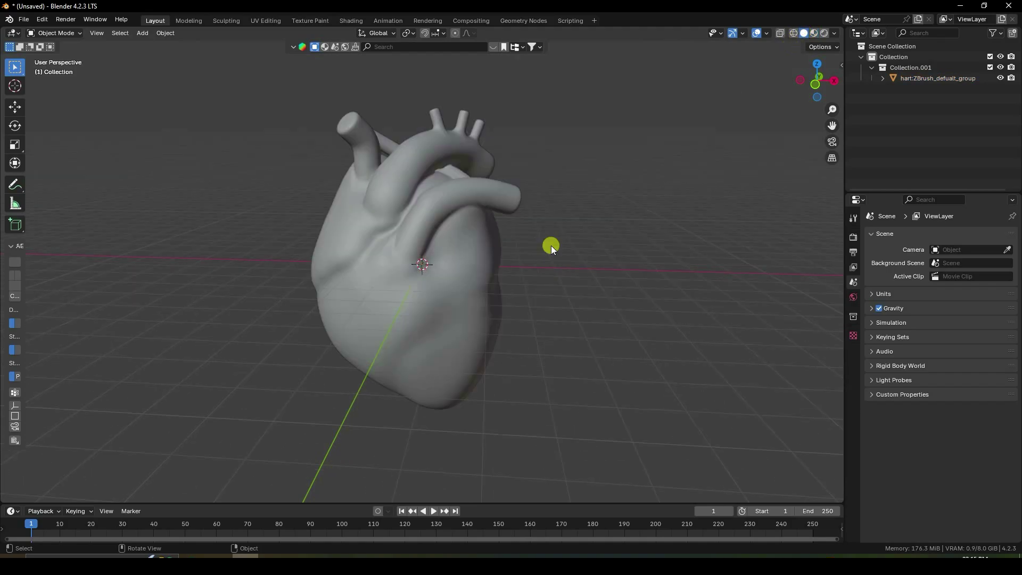
left_click(452, 248)
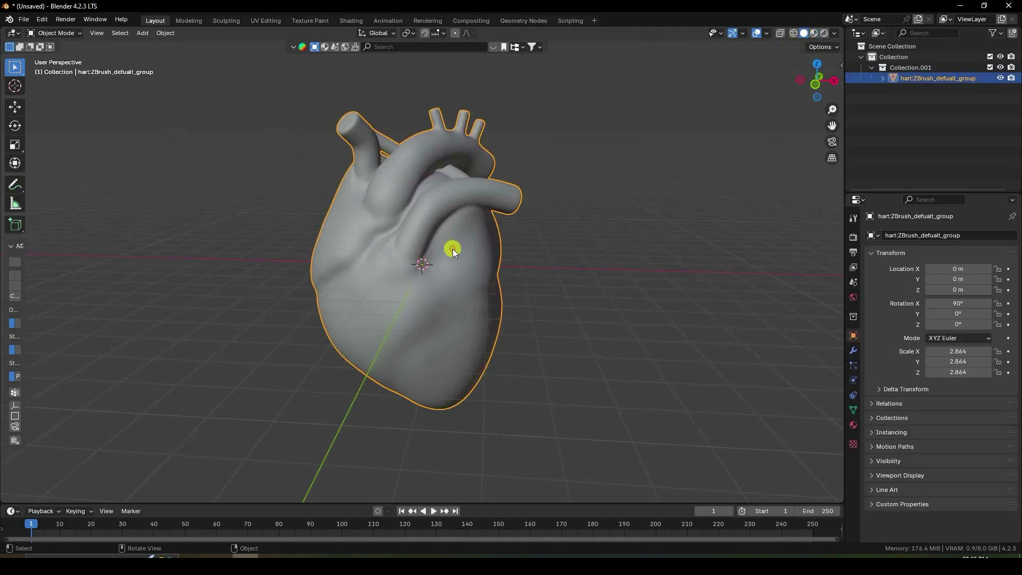
left_click(853, 424)
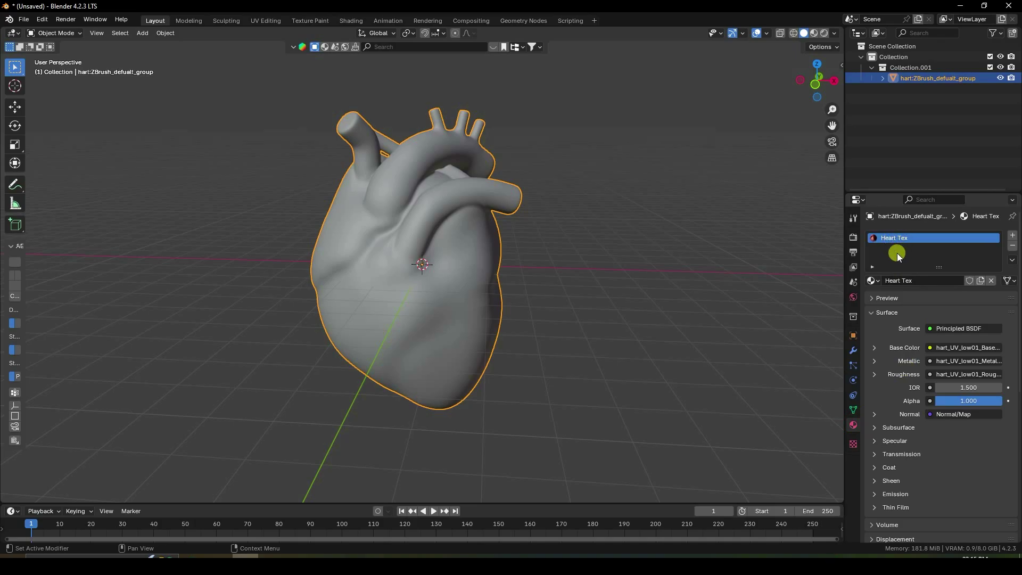
Step: Add a second material slot with a new Glass BSDF in fully saturated green
left_click(1006, 240)
left_click(923, 301)
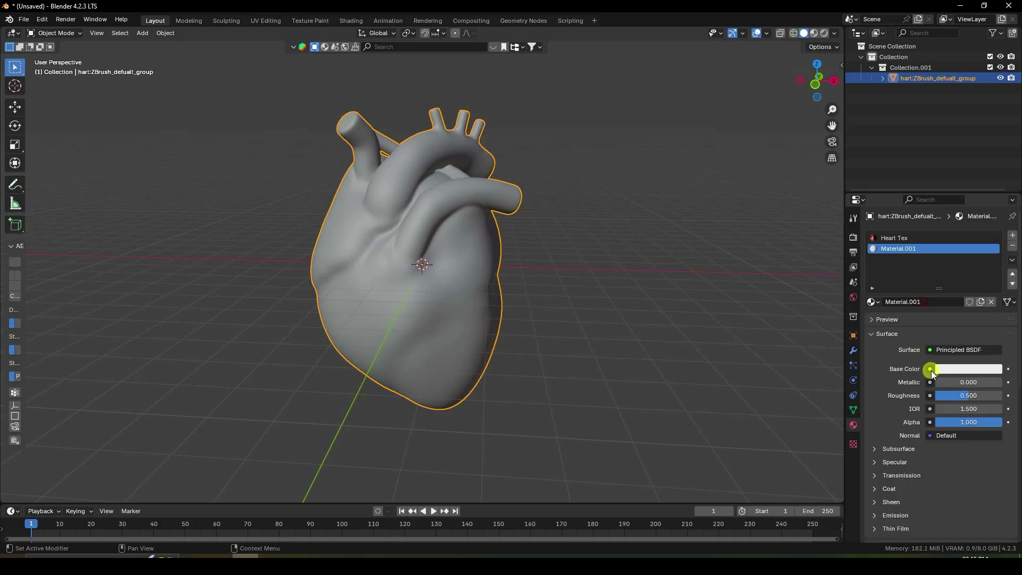
left_click(952, 369)
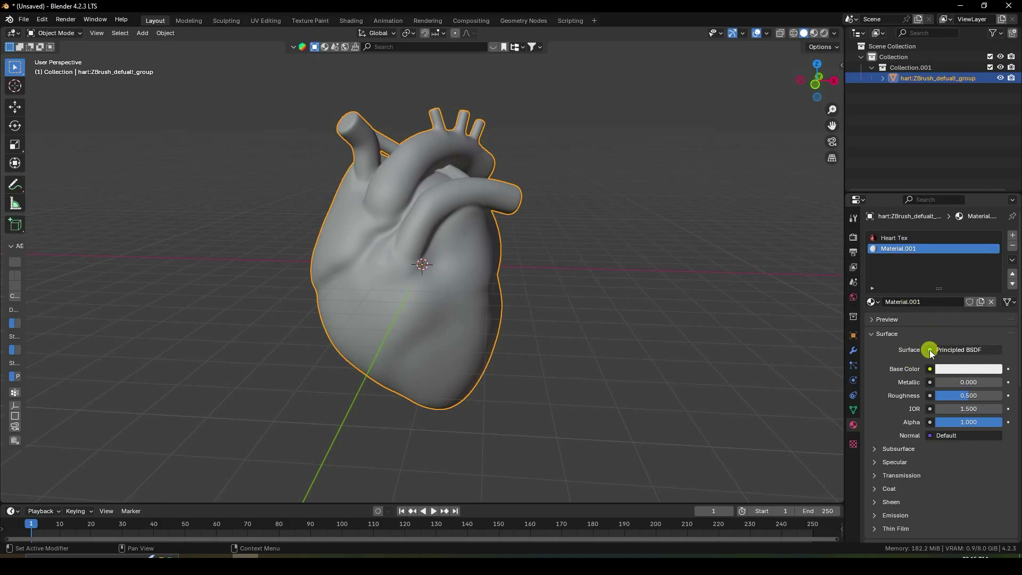
left_click(930, 351)
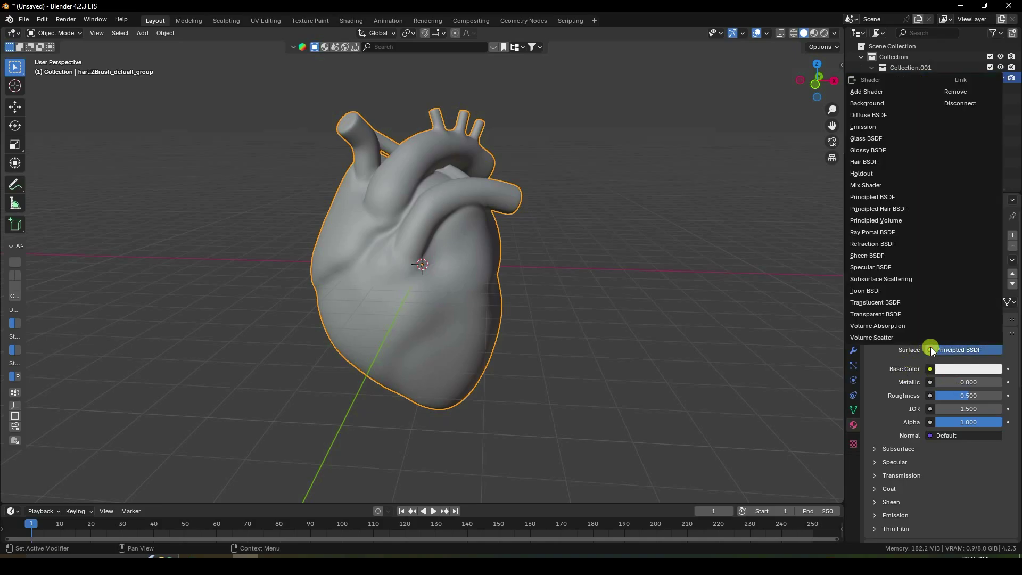
left_click(878, 139)
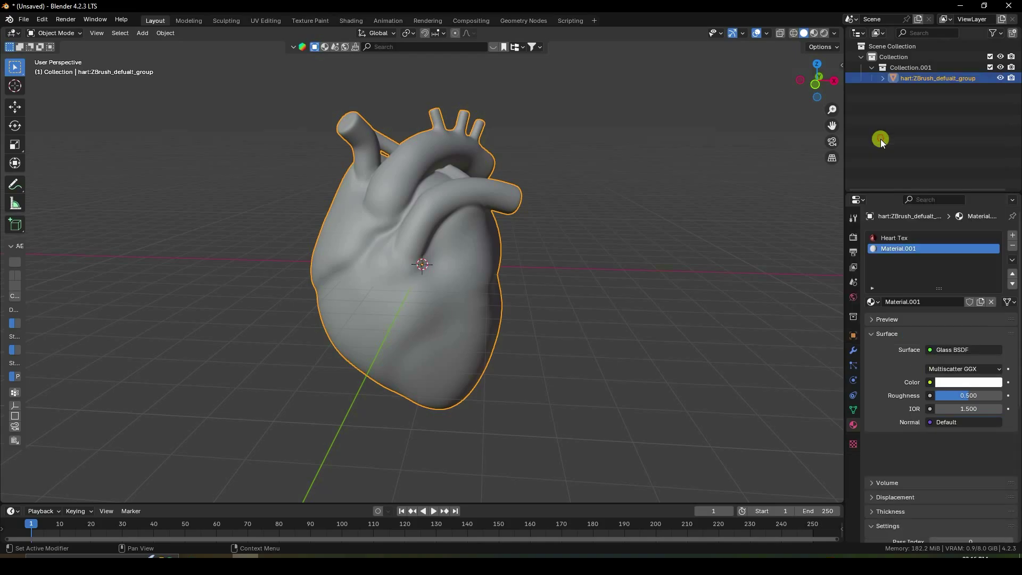
left_click(953, 384)
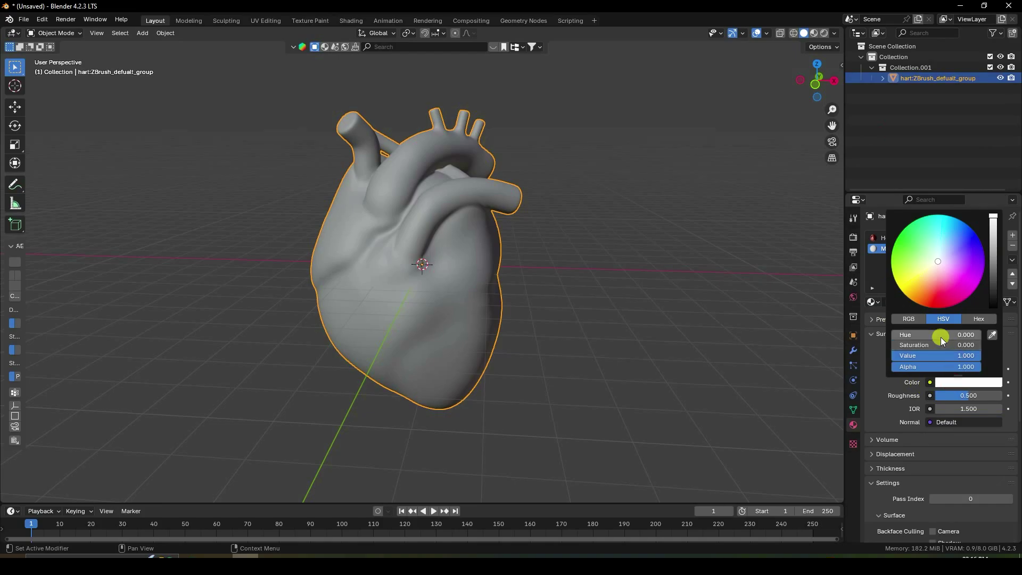
left_click(930, 255)
left_click_drag(914, 253, 900, 241)
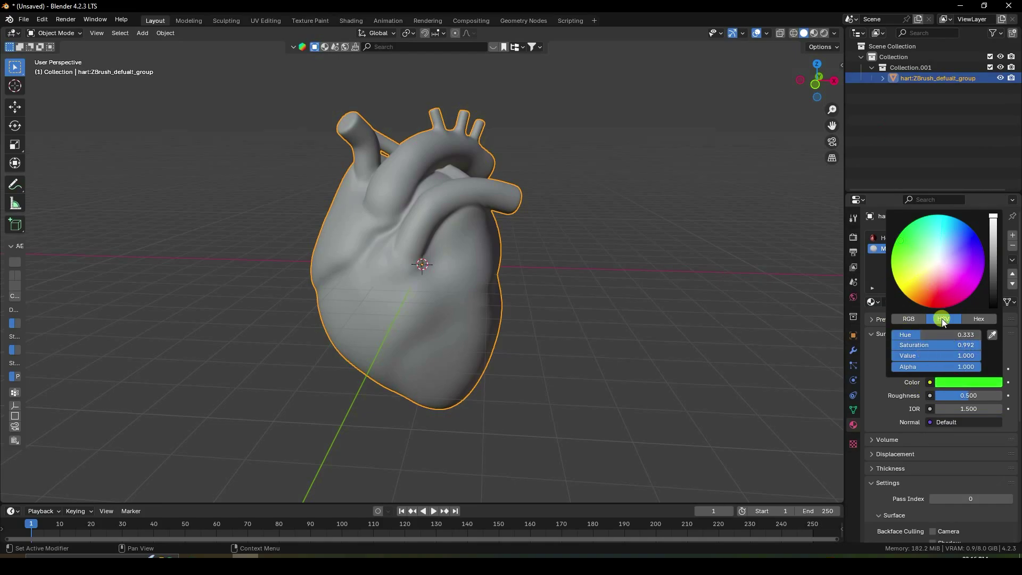
left_click(887, 380)
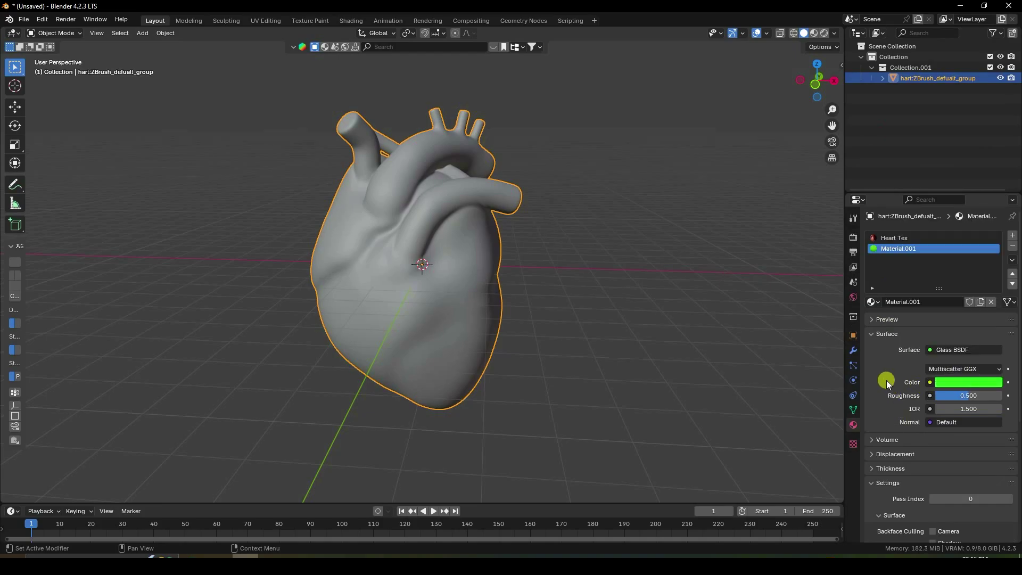
Step: Check the Heart Tex and green glass slots, then reselect the heart
left_click(889, 240)
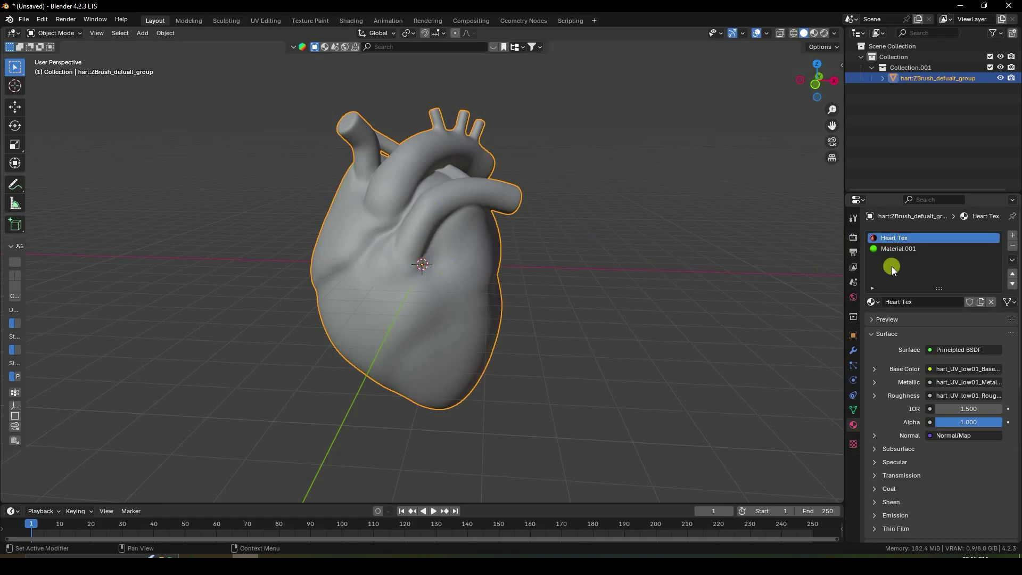
left_click(890, 248)
left_click(580, 315)
left_click(414, 273)
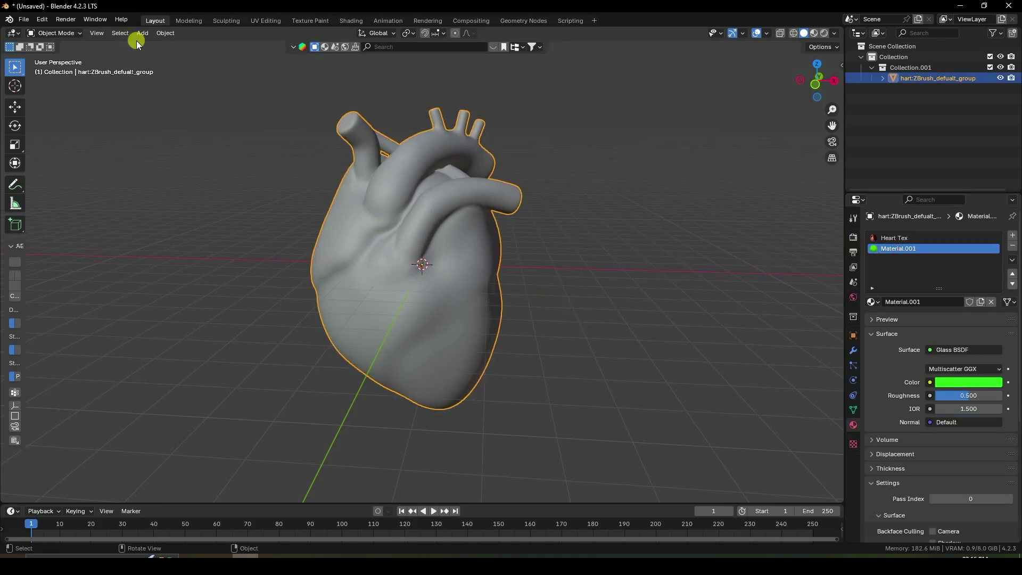
left_click(165, 33)
Step: Cell Fracture the heart with source limit 340 and interior material slot 1
mouse_move(205, 336)
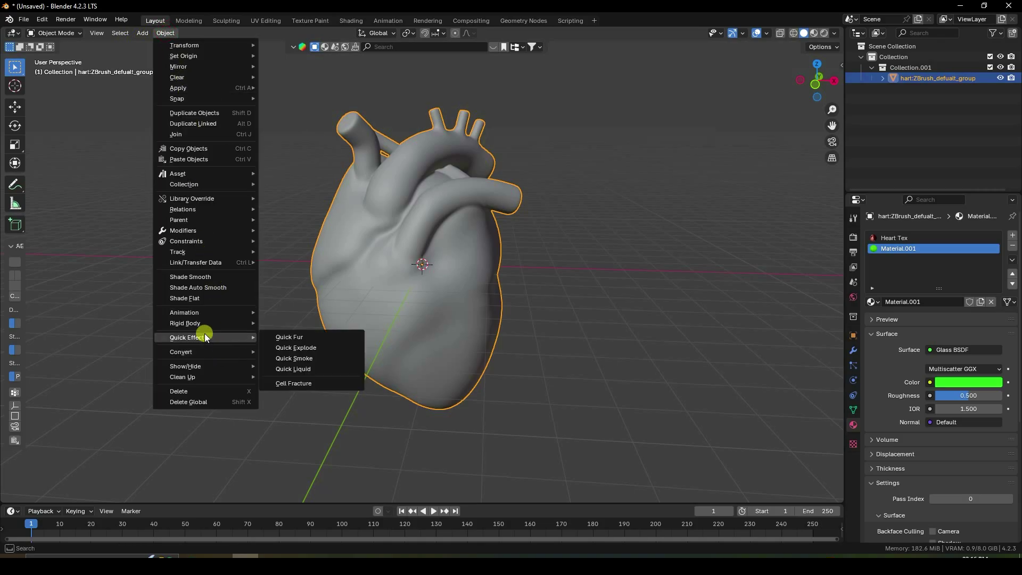
left_click(296, 384)
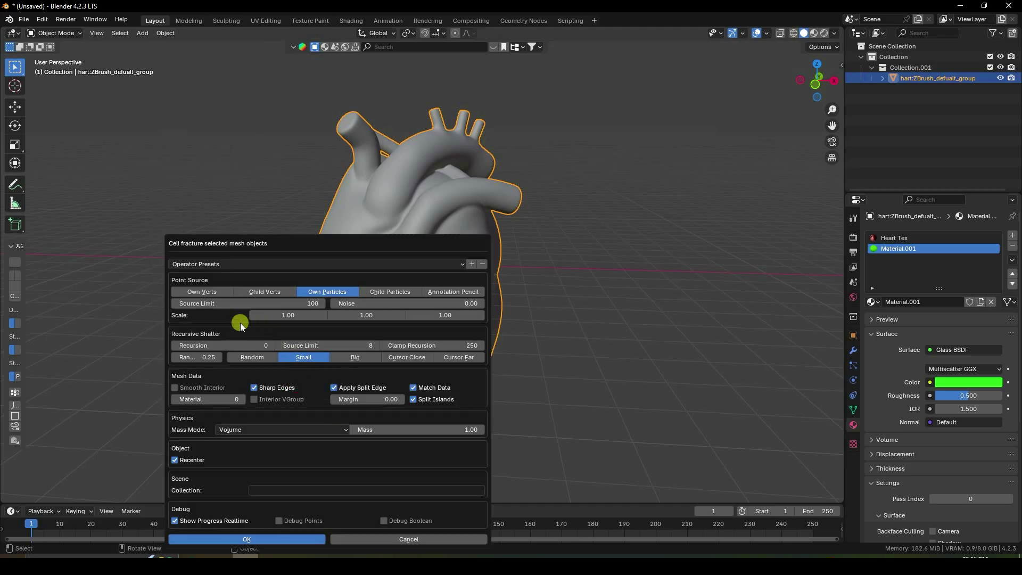
left_click_drag(277, 244, 337, 199)
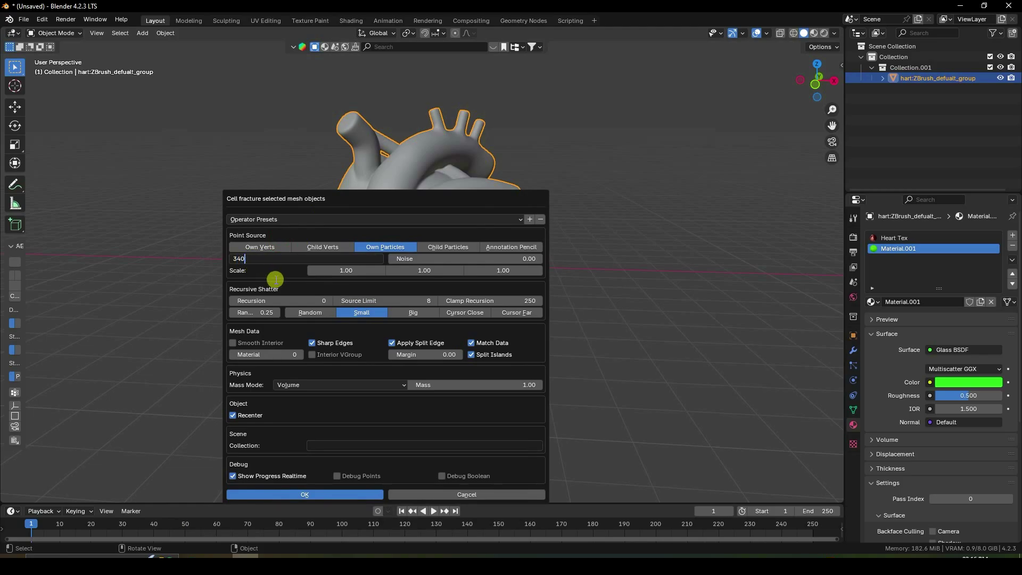
key("Return")
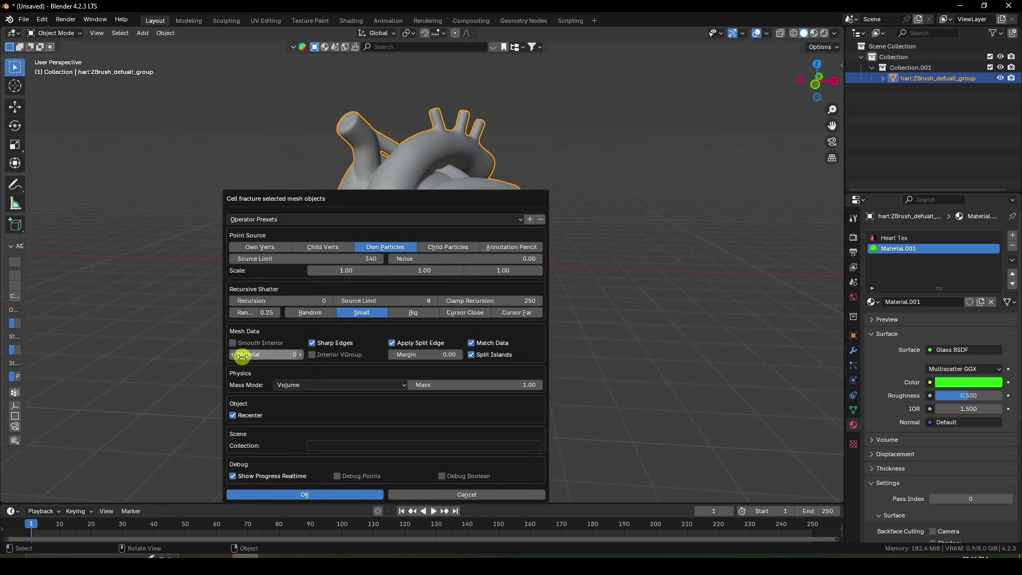
left_click_drag(301, 358, 275, 354)
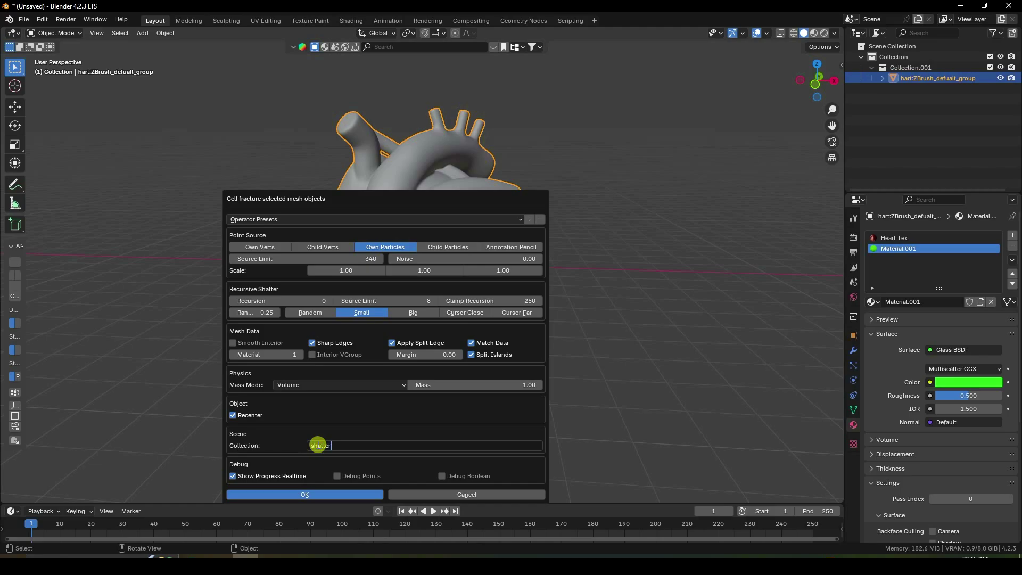
left_click(300, 495)
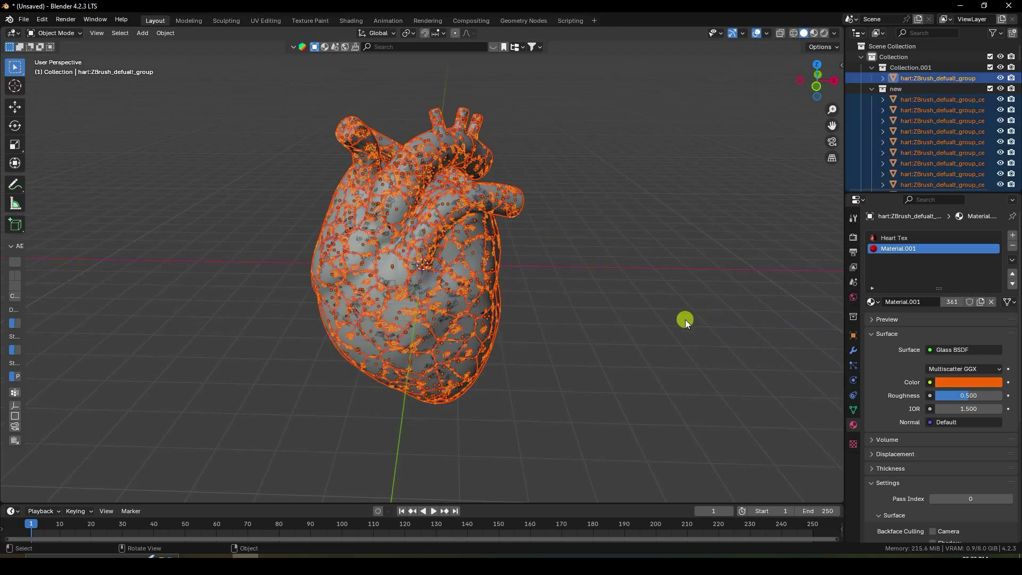
Step: Hide the original hart:ZBrush_defualt_group heart and orbit to view the shards
left_click(684, 319)
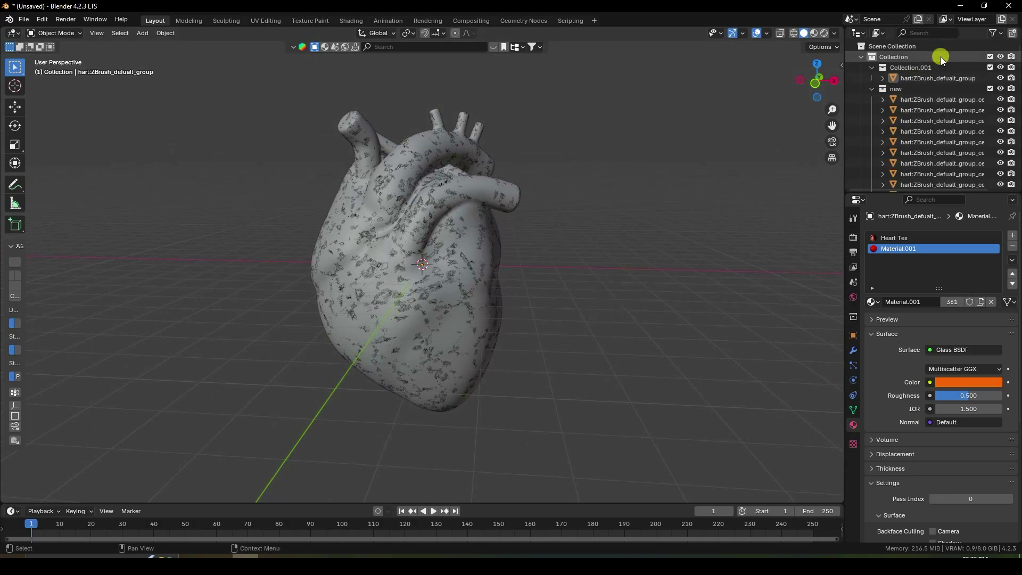
left_click(966, 80)
left_click(1000, 77)
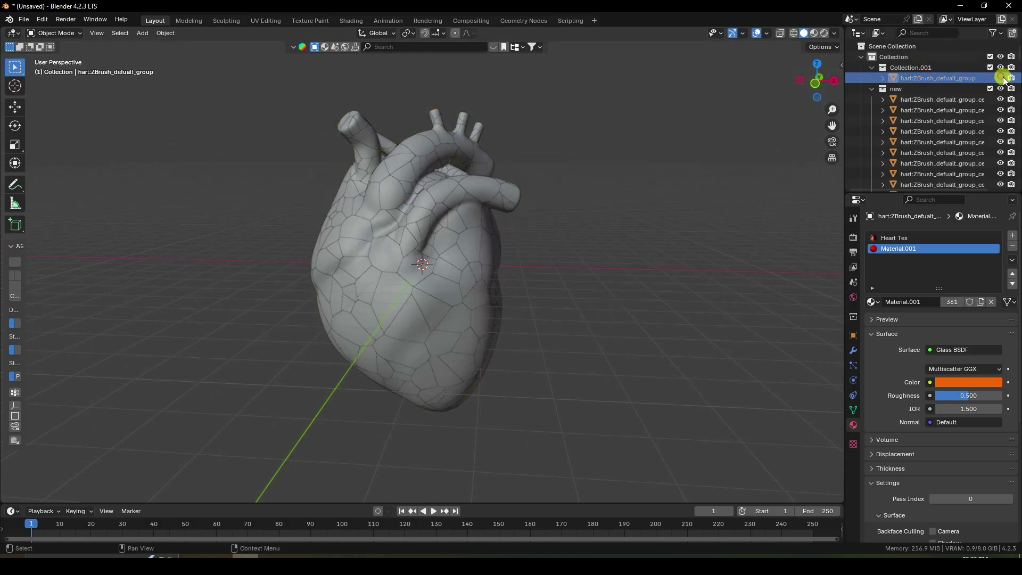
middle_click_drag(535, 270, 485, 281)
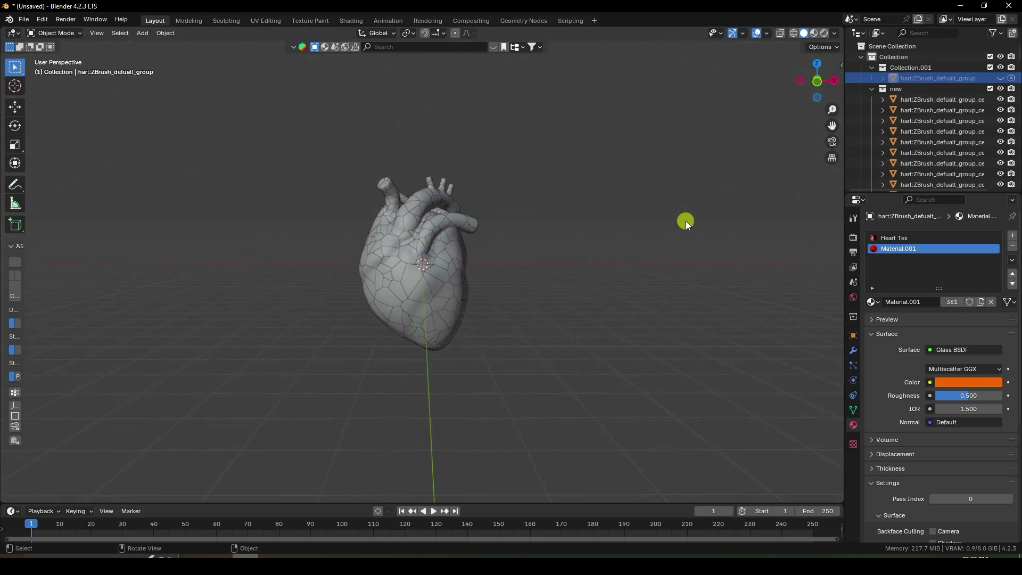
Step: Make the first heart cell an active rigid body with Convex Hull collisions
left_click(925, 102)
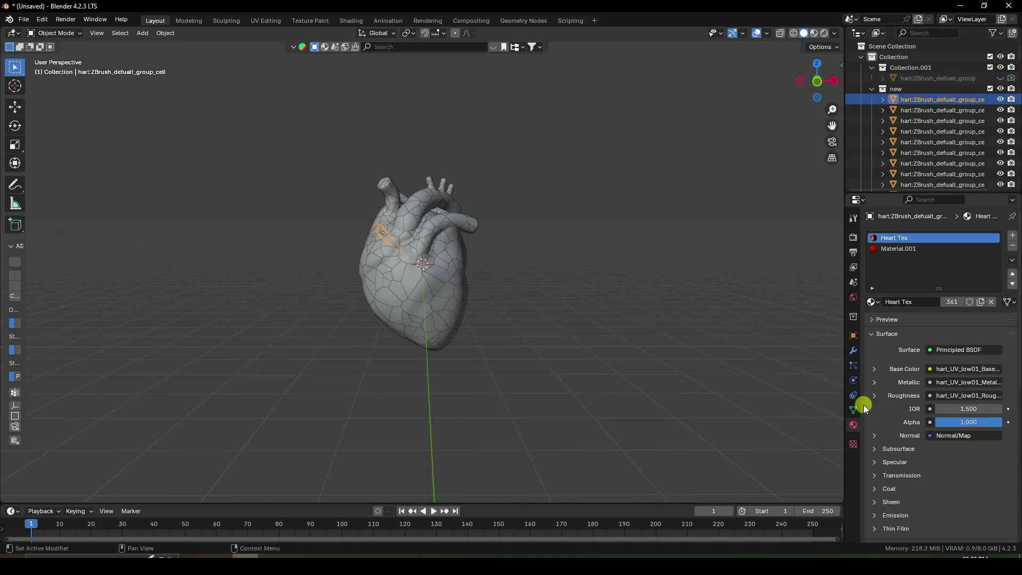
left_click(853, 379)
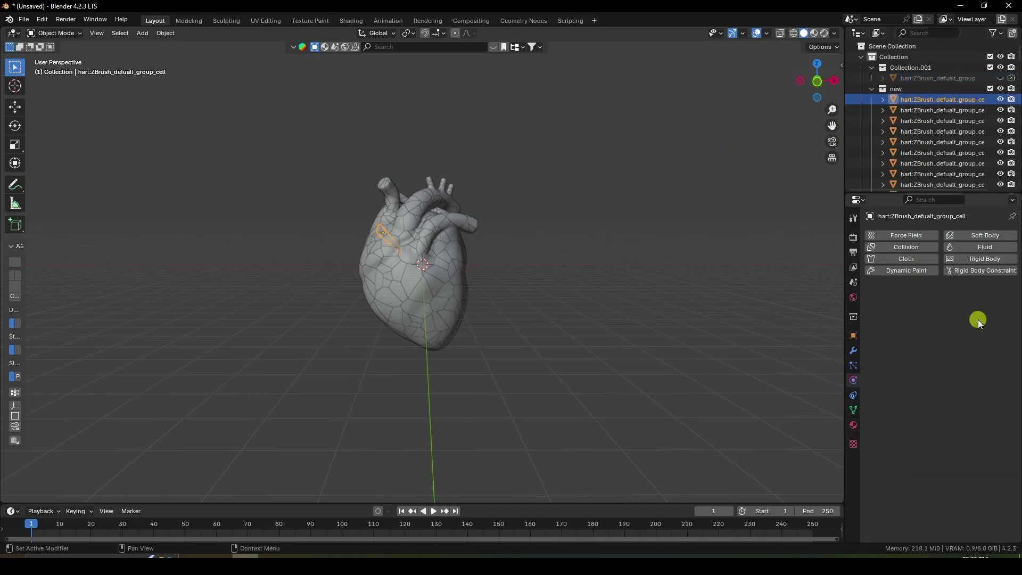
left_click(978, 260)
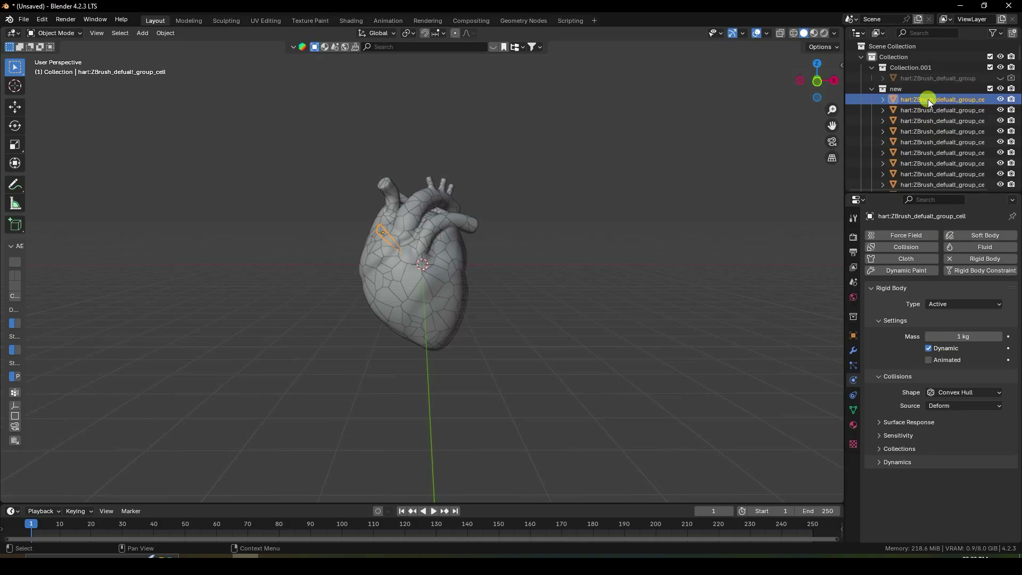
Step: Copy the first cell's rigid body settings to all cells and play a test
left_click_drag(1017, 53, 1016, 209)
left_click(950, 180, "shift")
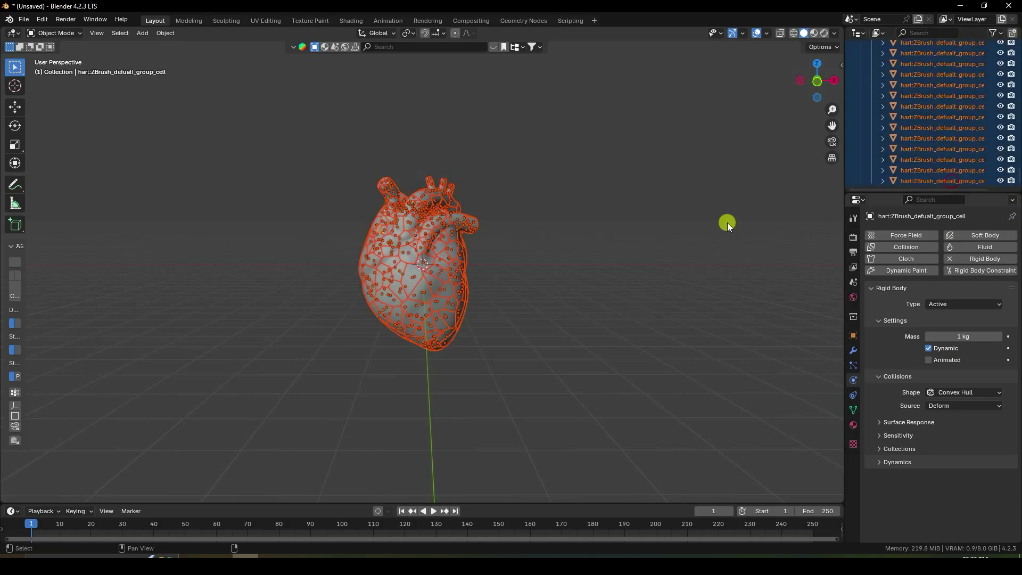
left_click(165, 33)
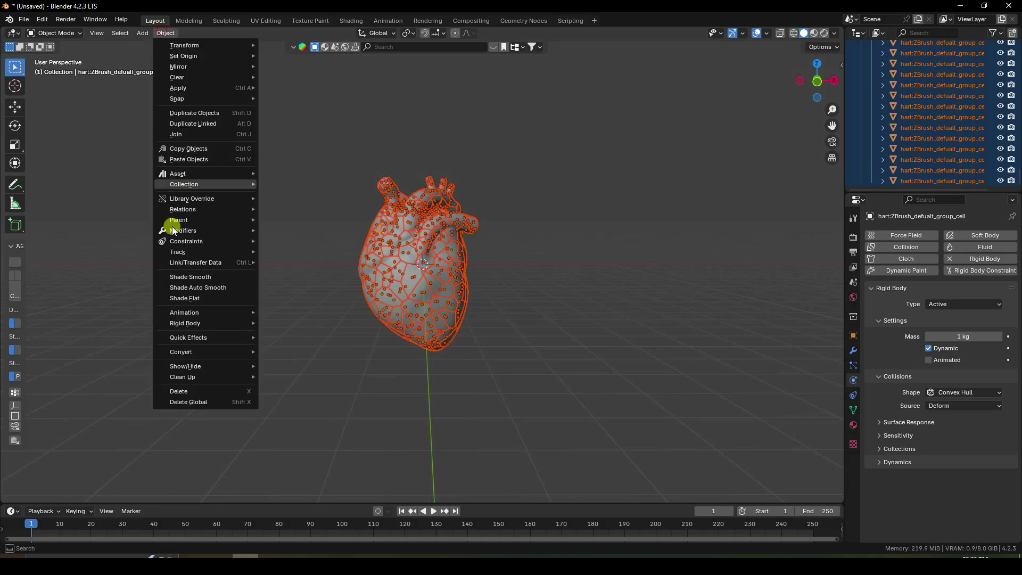
mouse_move(181, 325)
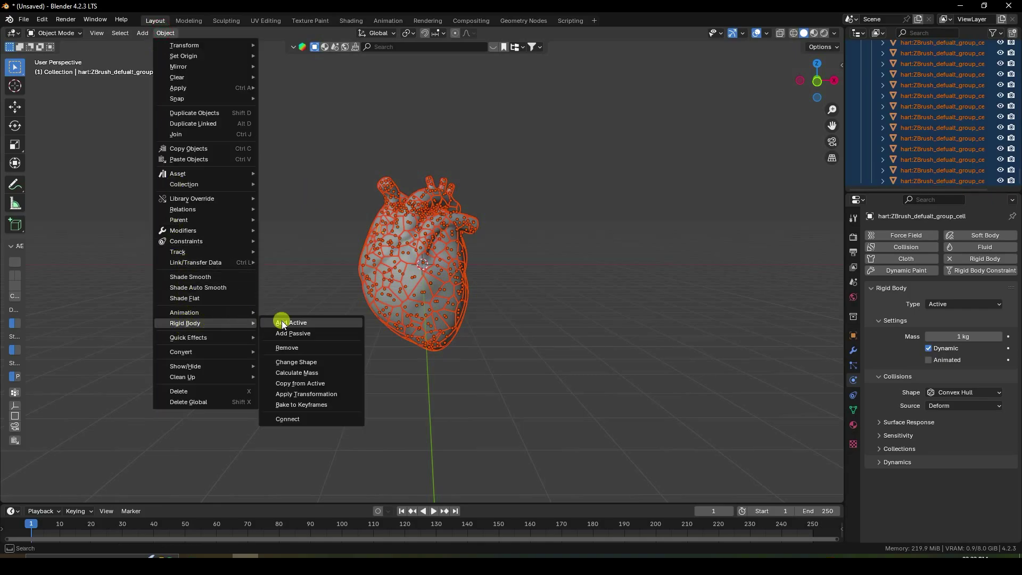
left_click(313, 384)
left_click(522, 369)
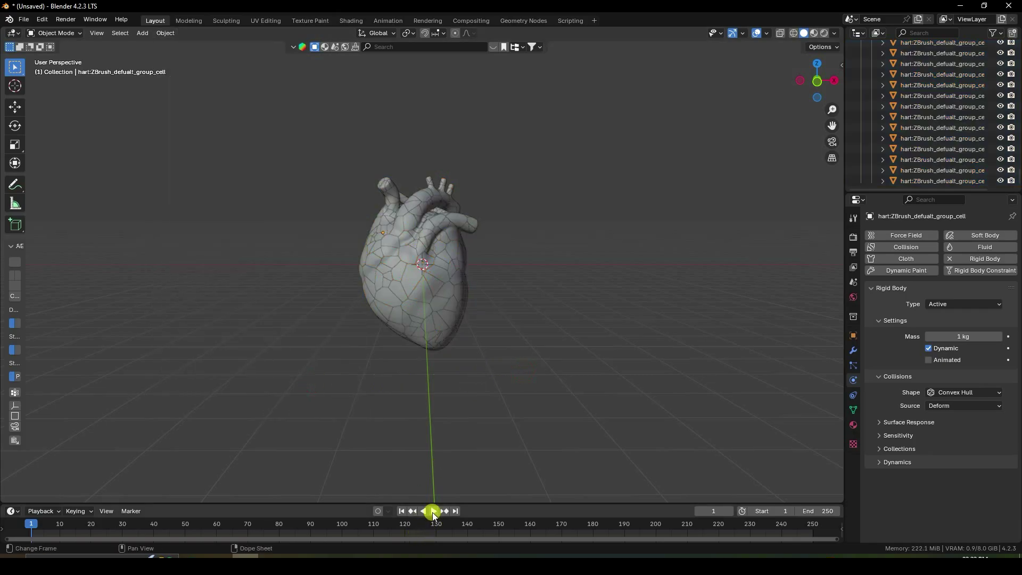
left_click(432, 510)
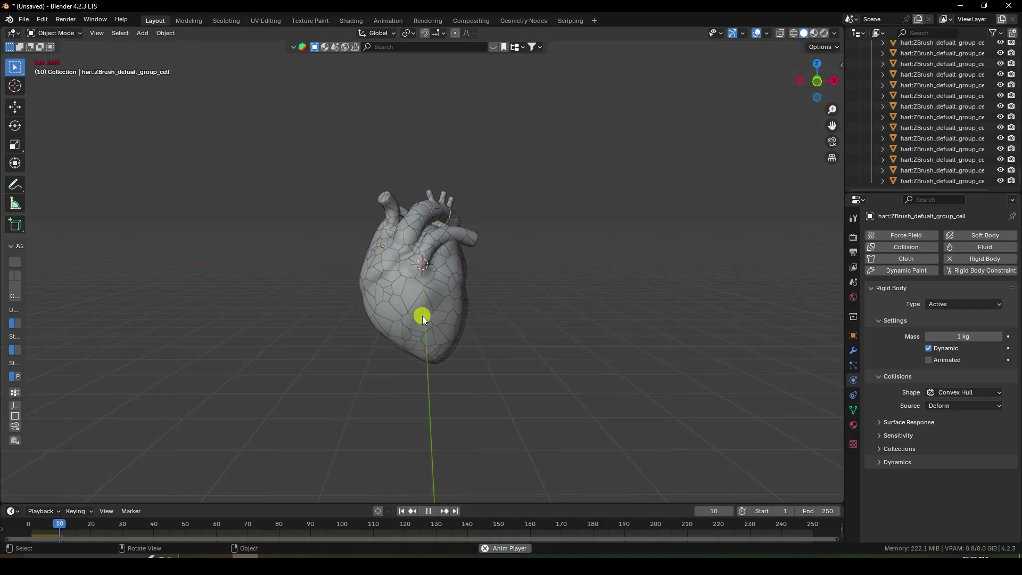
Step: Rewind and set the scene gravity Z to 0 m/s²
left_click(429, 511)
left_click(401, 511)
left_click(853, 282)
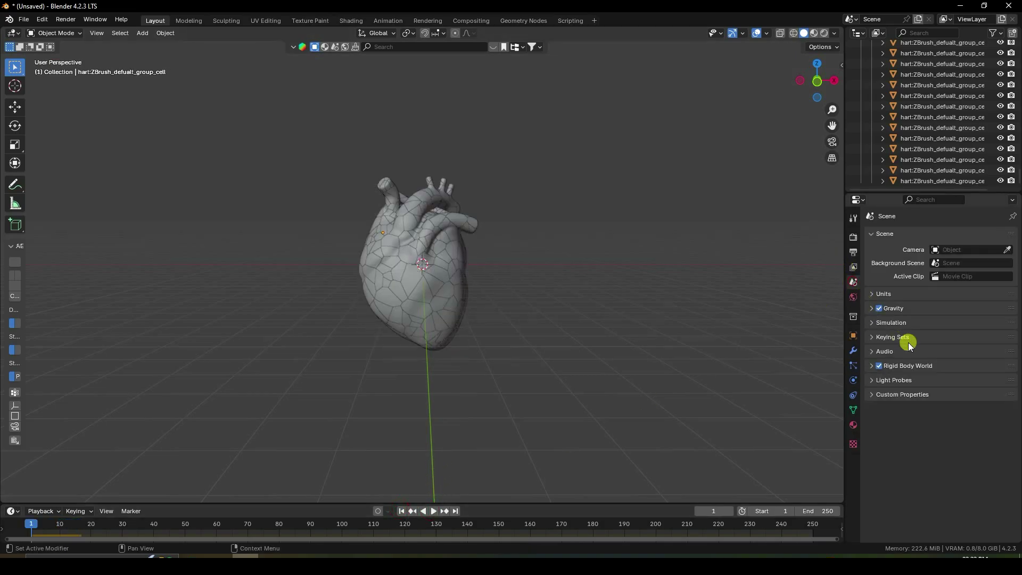
left_click(871, 309)
left_click(958, 346)
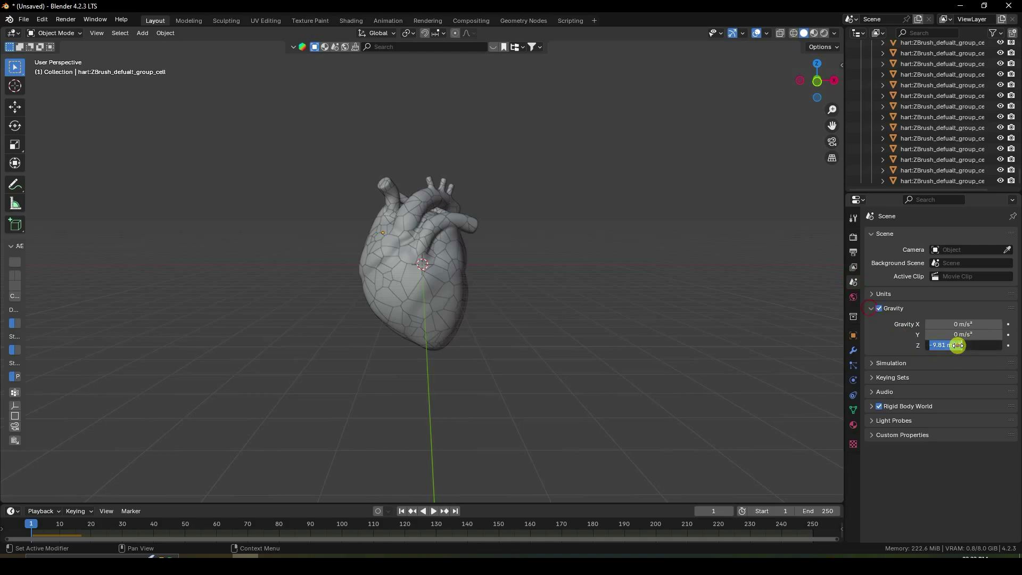
type("0")
key("Return")
Step: Play the animation to test zero gravity, then rewind to frame 1
left_click(431, 511)
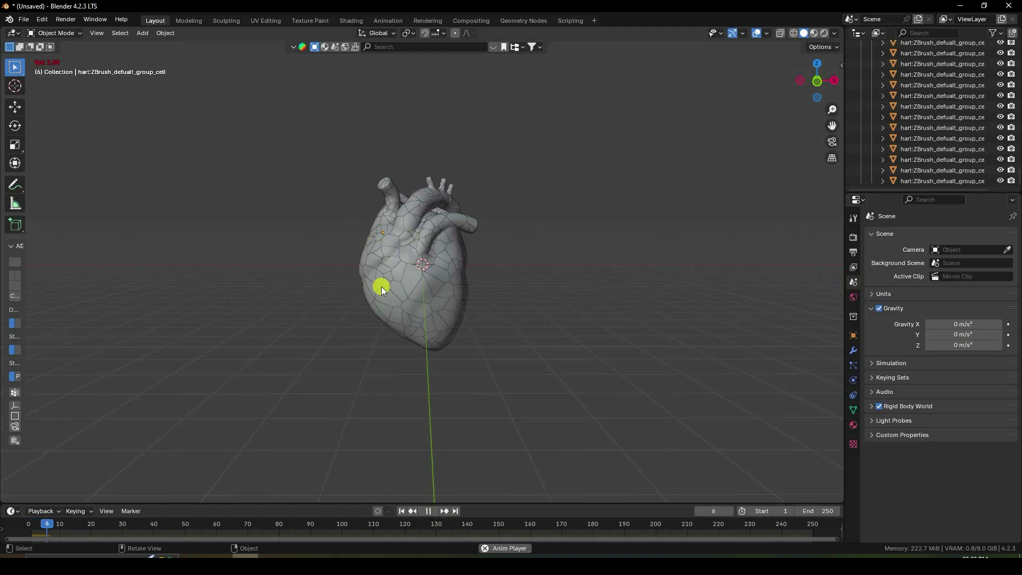
left_click(427, 511)
left_click(401, 511)
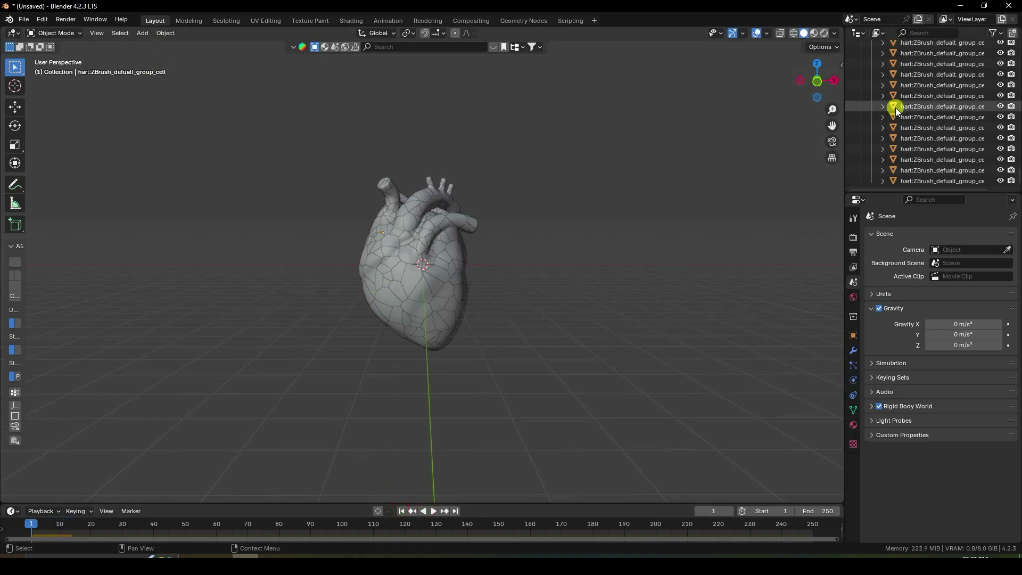
scroll(1017, 53, "down", 2)
scroll(1017, 53, "up", 5)
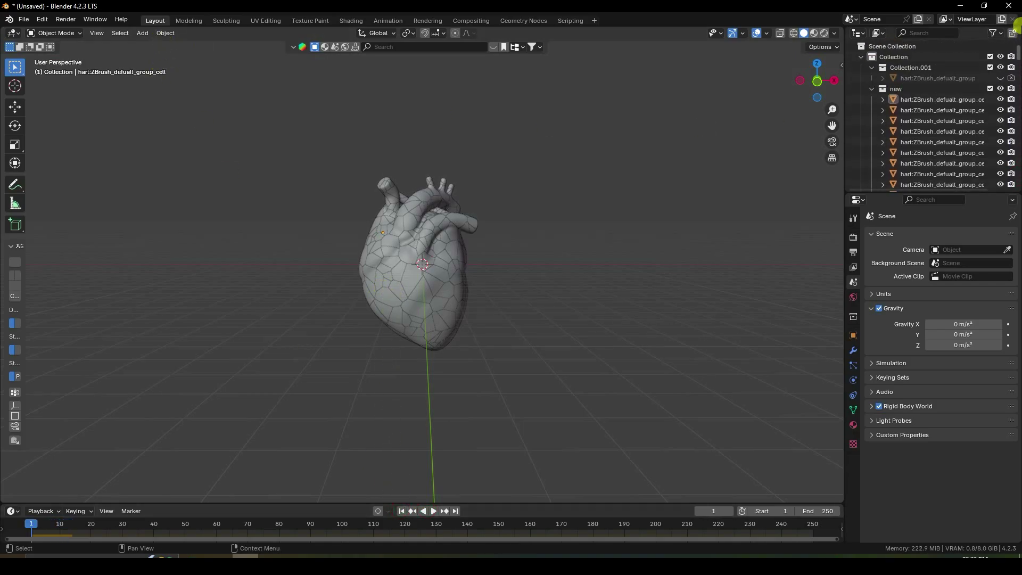
Step: Create a new Collection 2 in the Outliner and make it active
left_click(882, 78)
right_click(907, 108)
left_click(907, 104)
left_click(900, 99)
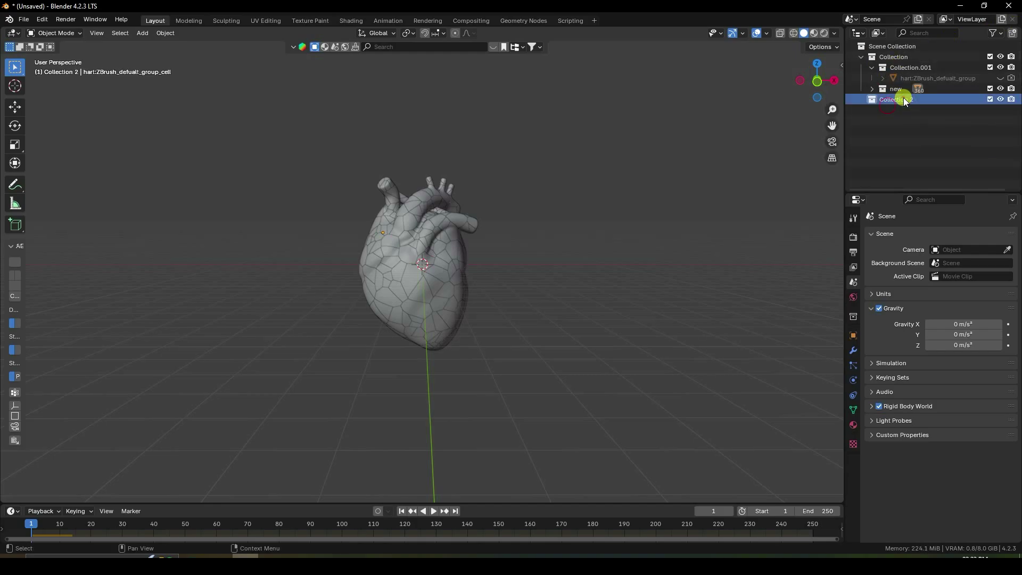
left_click(143, 34)
Step: Add a Turbulence force field with Strength 0
mouse_move(167, 226)
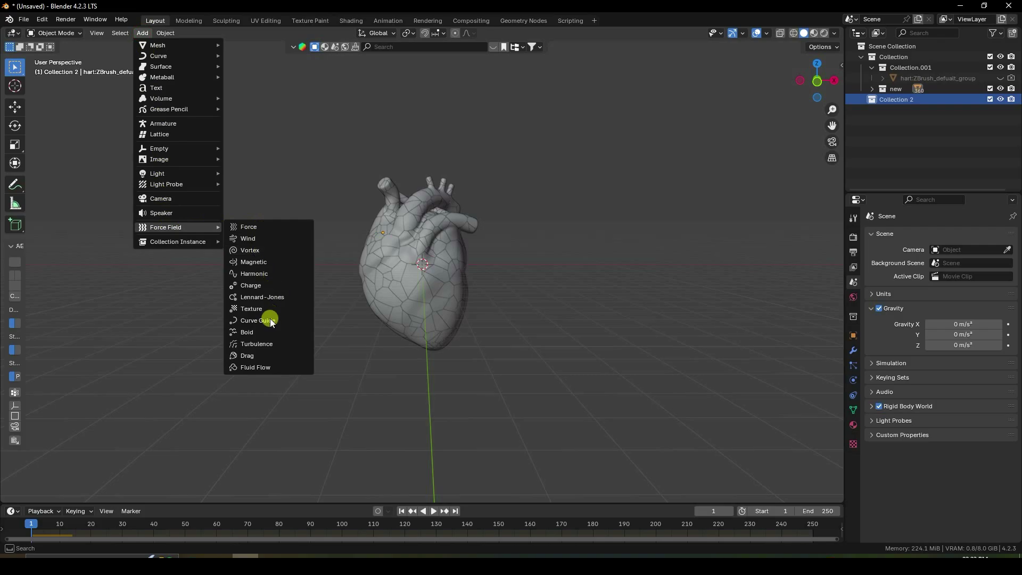
left_click(260, 344)
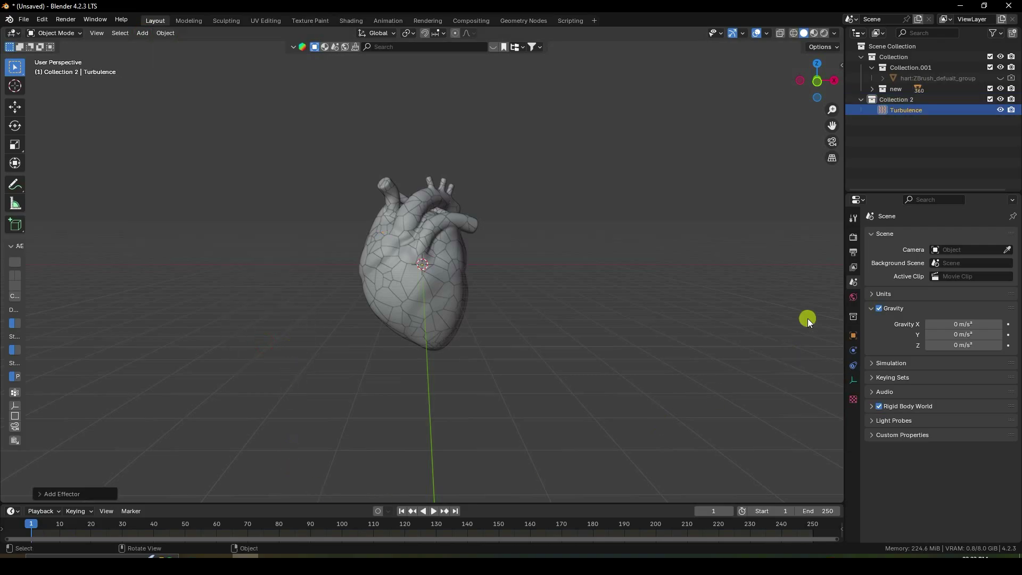
left_click(854, 348)
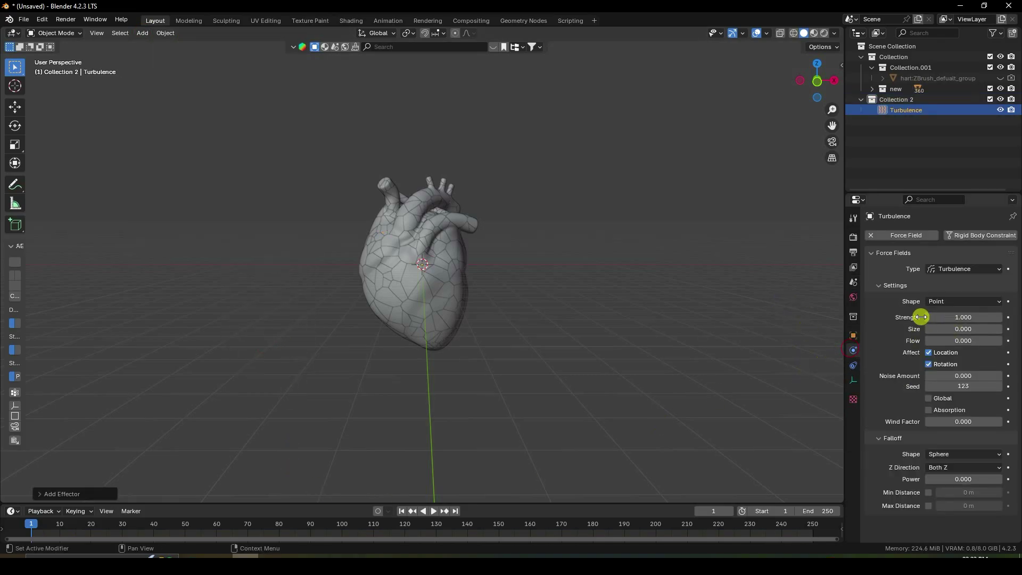
key("Return")
Step: Keyframe the Turbulence Strength of 0 at frame 70
left_click_drag(330, 503, 331, 504)
left_click_drag(331, 497, 298, 497)
key("space")
left_click(223, 519)
key("space")
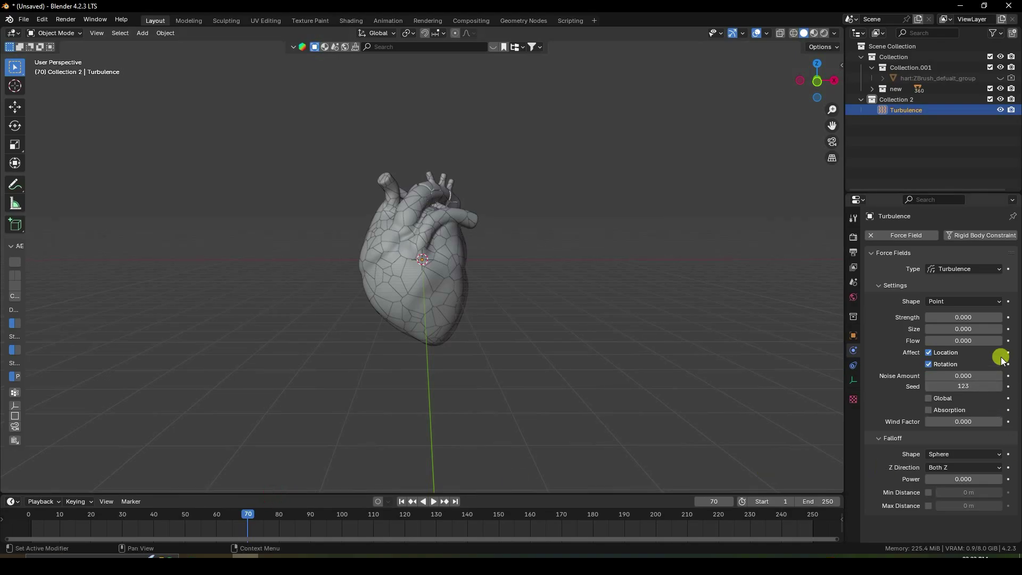
left_click(1007, 317)
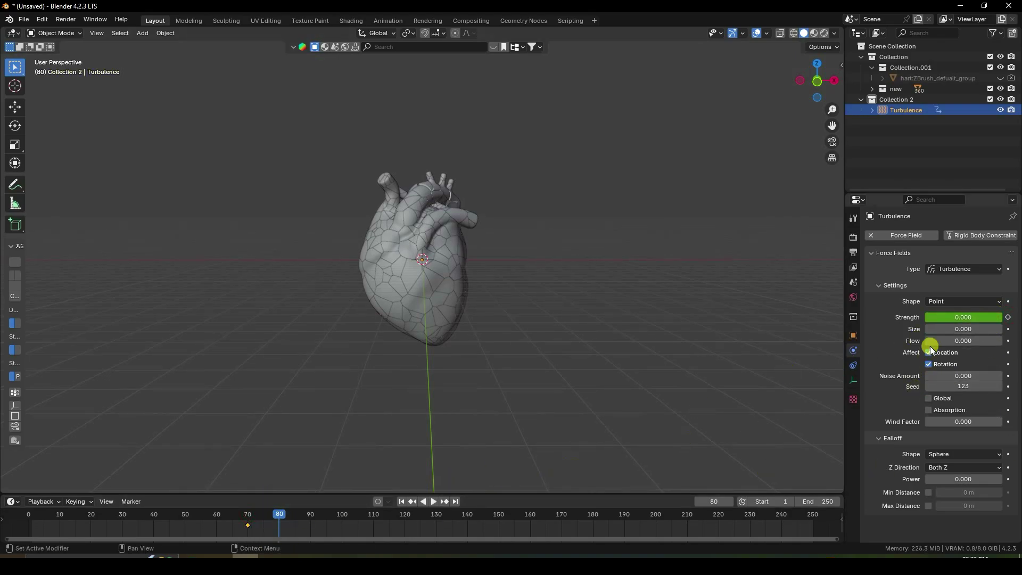
Step: Keyframe Turbulence Strength 50 at frame 80 and rewind to the first frame
left_click(955, 317)
key("Return")
left_click(1008, 317)
left_click(401, 501)
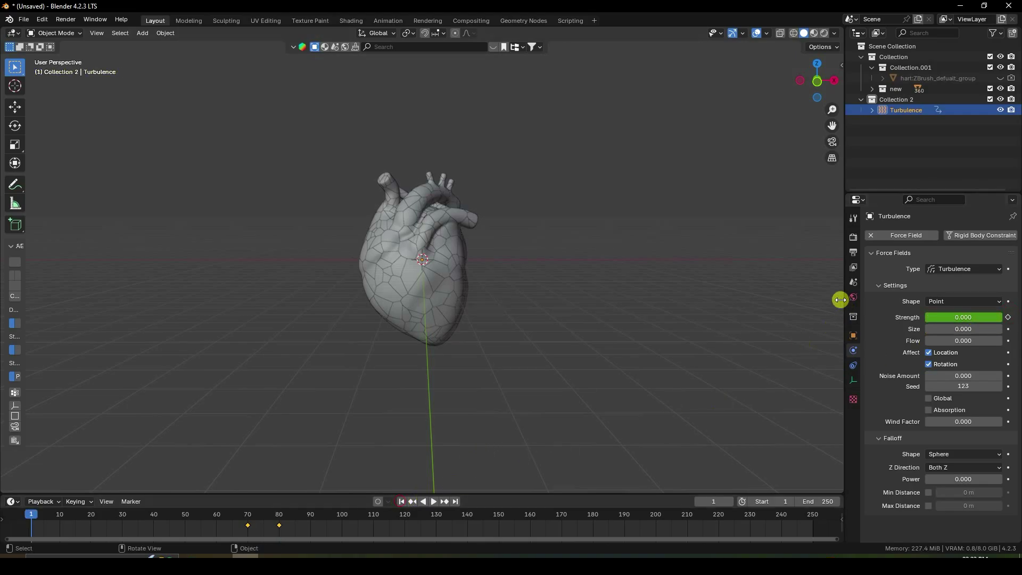
left_click(853, 284)
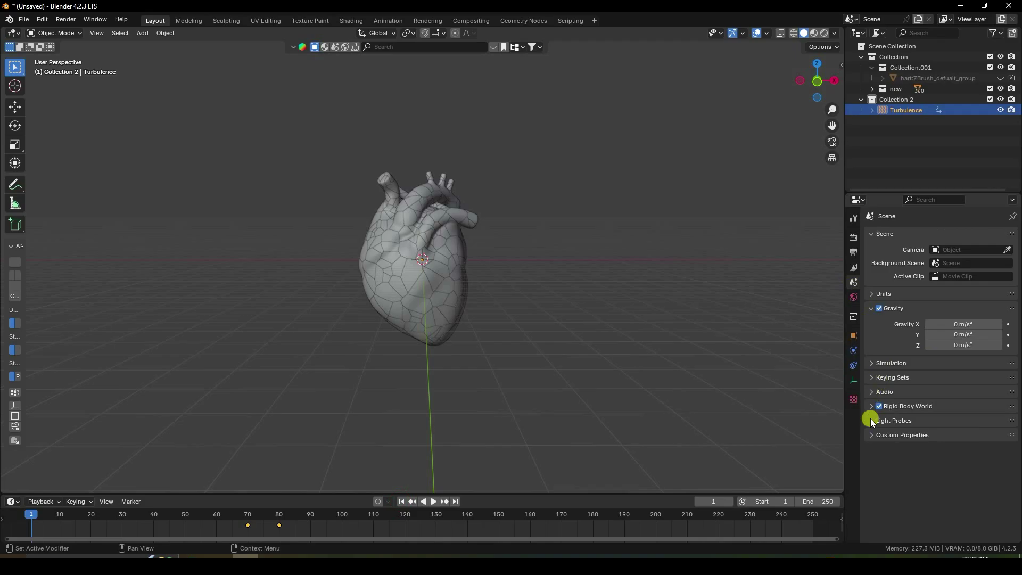
Step: Bake the rigid body world simulation from its cache settings
left_click(880, 404)
left_click(894, 422)
scroll(910, 455, "down", 2)
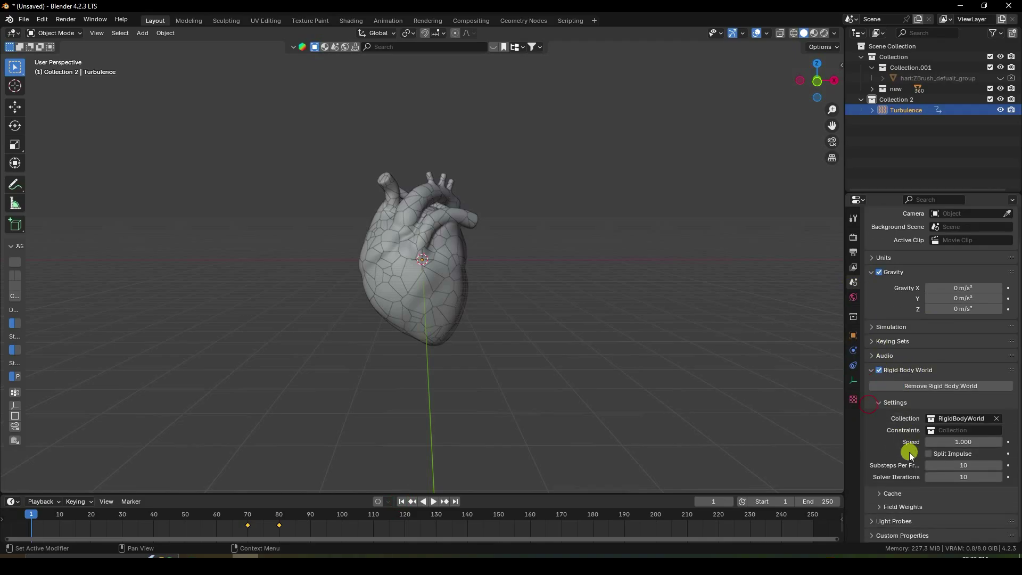
left_click(882, 494)
scroll(887, 479, "down", 5)
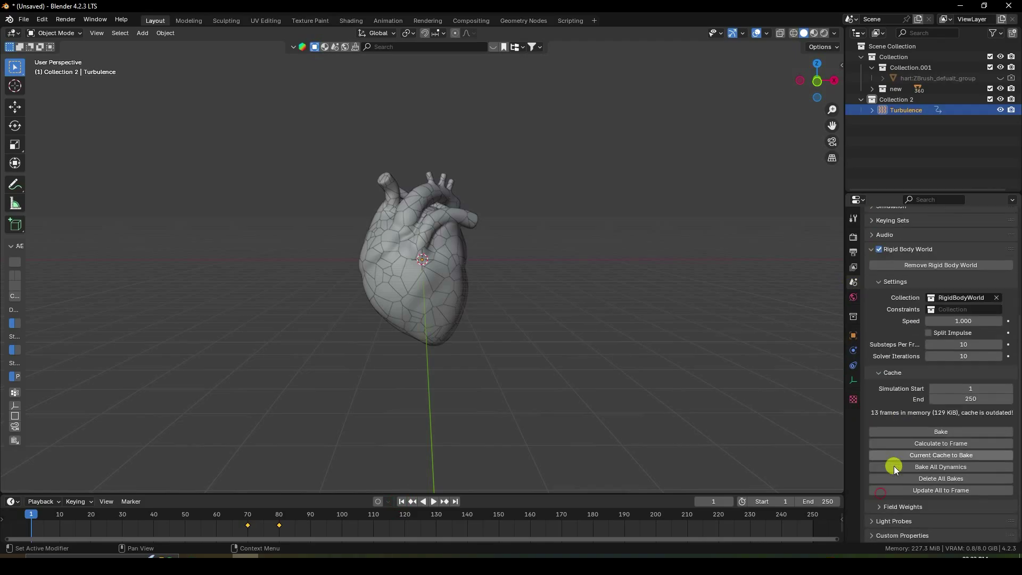
left_click(936, 433)
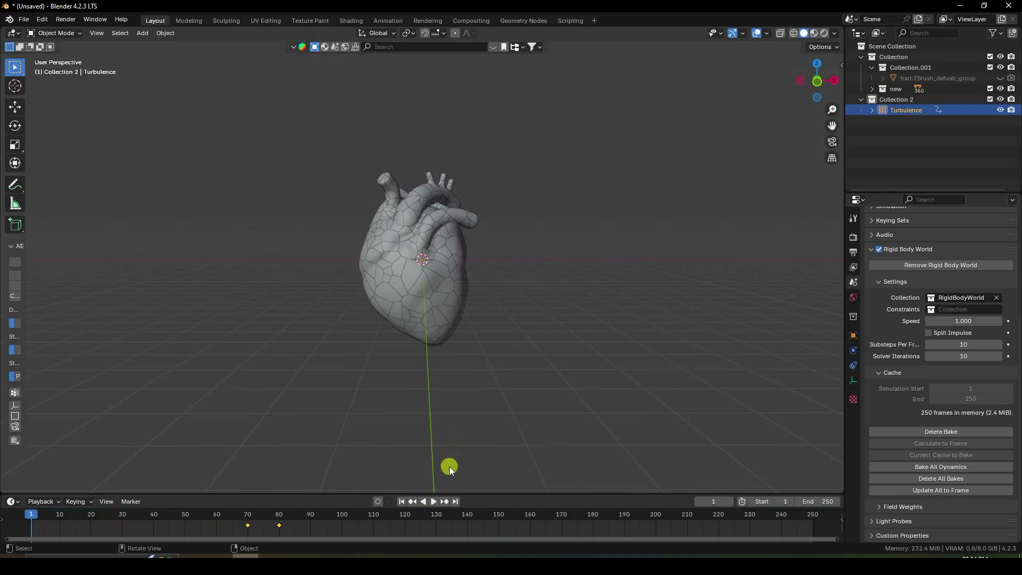
Step: Play the baked shattering while orbiting, then rewind to frame 1
left_click(436, 502)
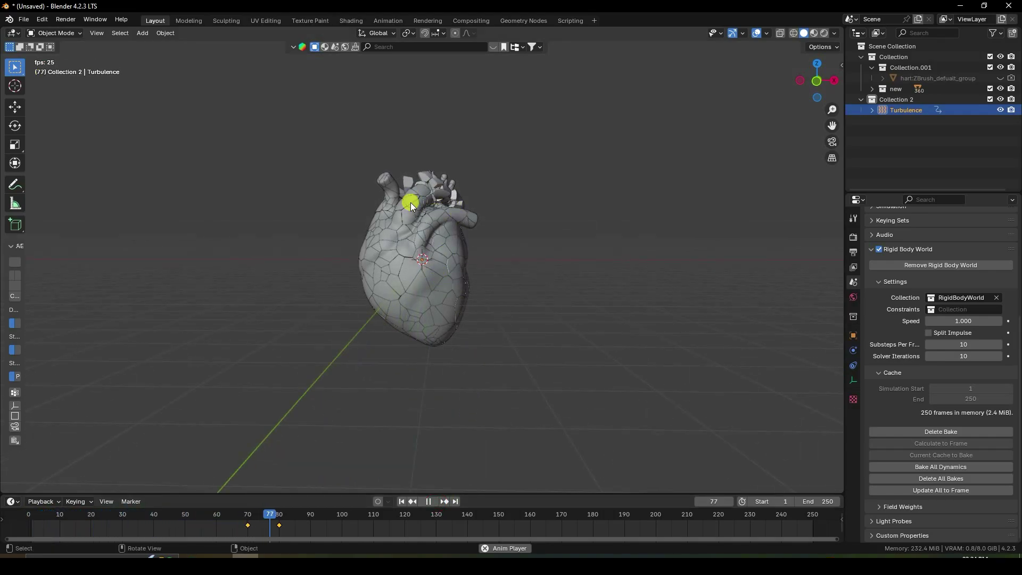
middle_click_drag(433, 304, 445, 303)
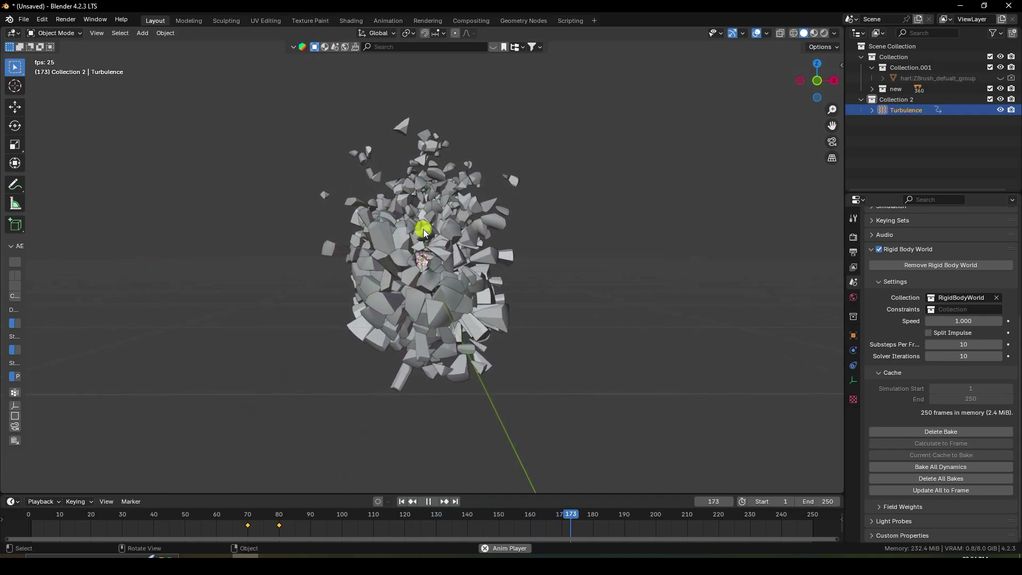
left_click(428, 501)
left_click(402, 501)
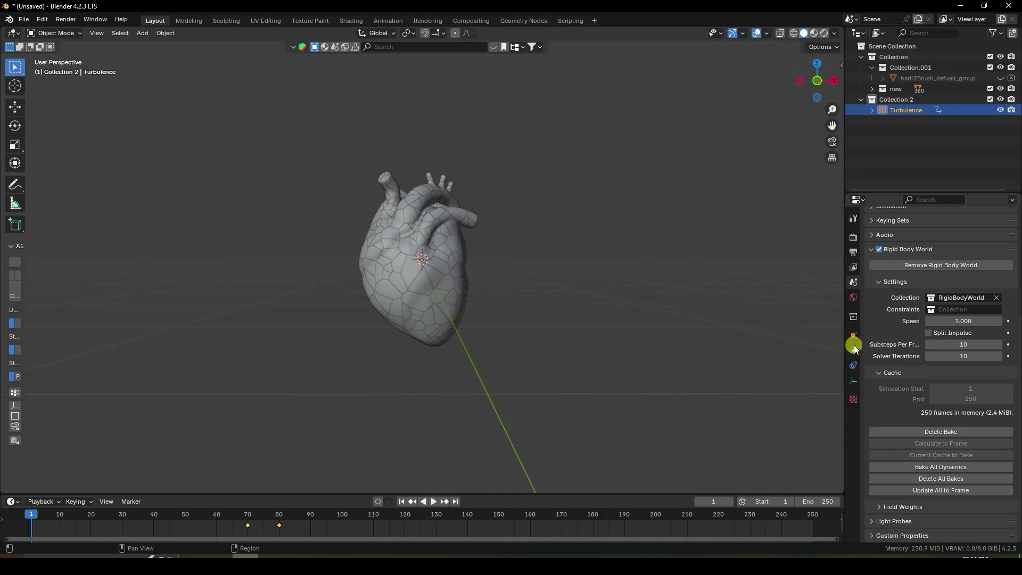
Step: Show Turbulence's force-field settings and replay the shatter, ending at frame 1
left_click(854, 349)
left_click(436, 502)
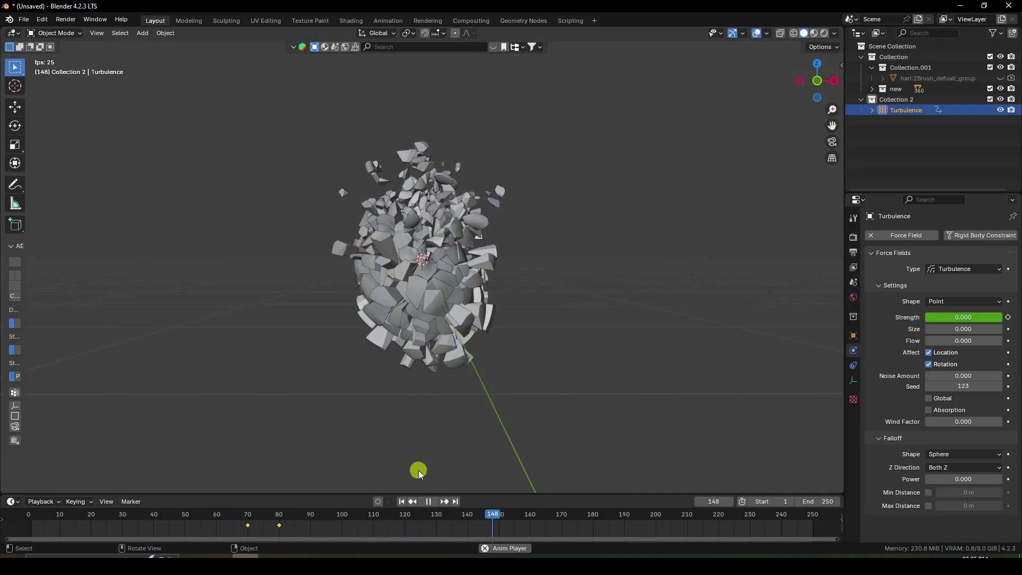
left_click(428, 502)
left_click(401, 502)
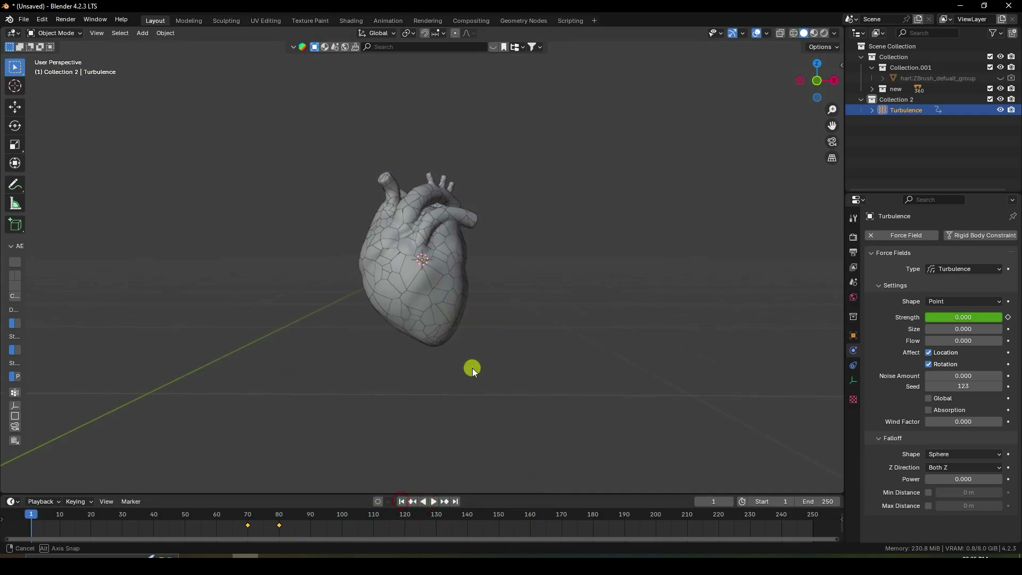
Step: Add a Force field, raise it above the heart, and scale it up
left_click(144, 33)
mouse_move(157, 226)
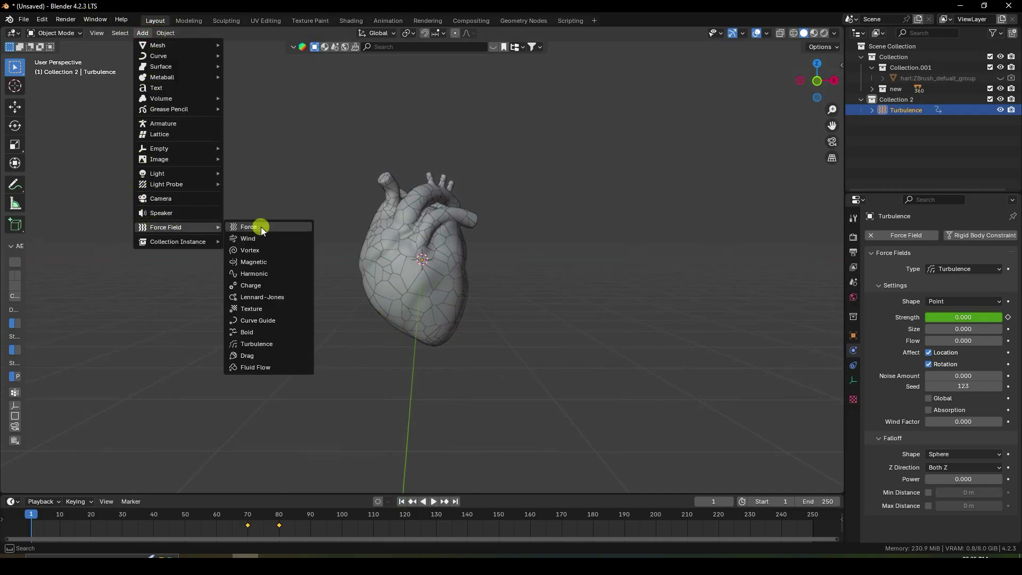
left_click(260, 226)
left_click(14, 108)
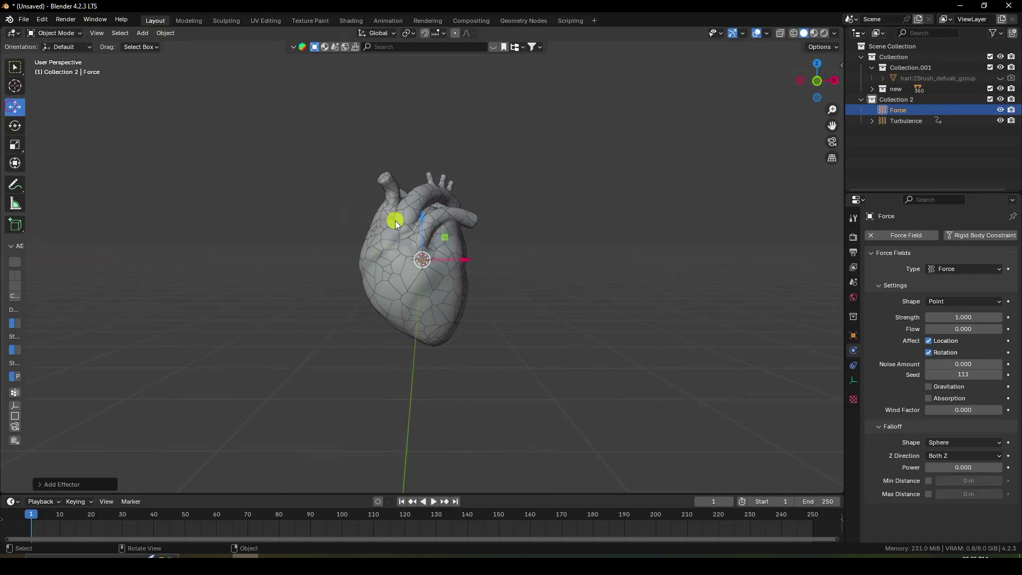
left_click_drag(421, 220, 414, 121)
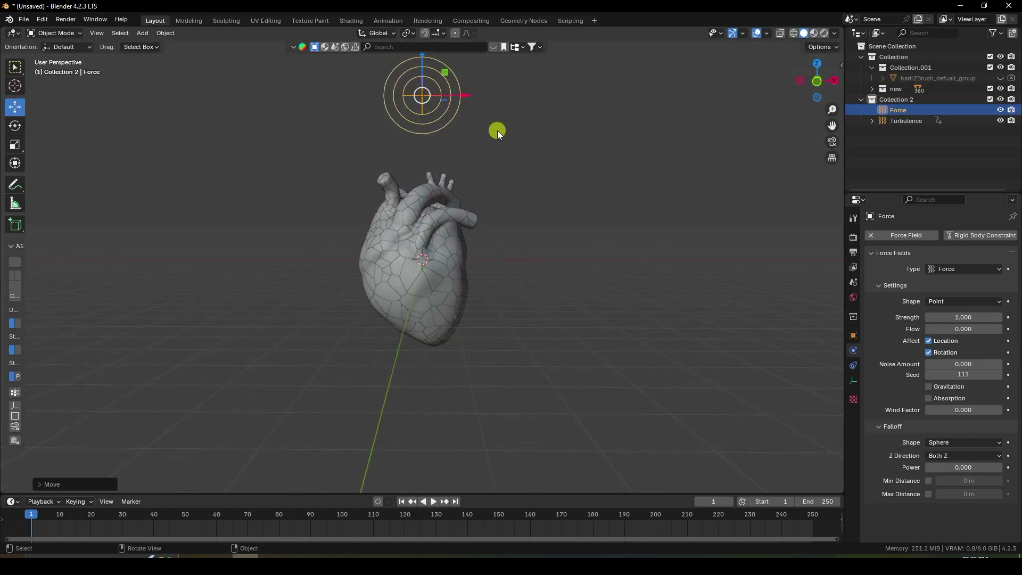
key("s")
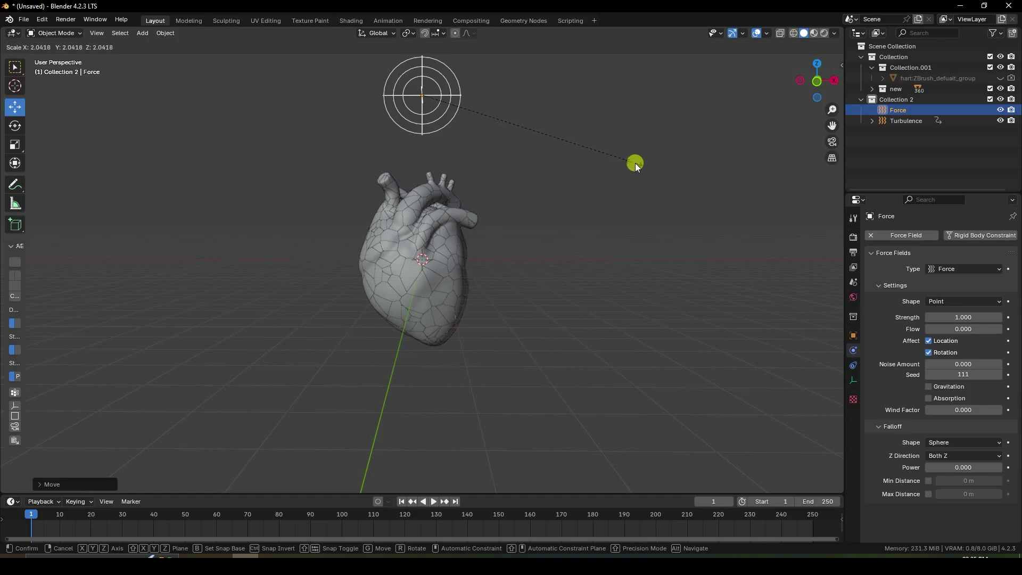
left_click(656, 170)
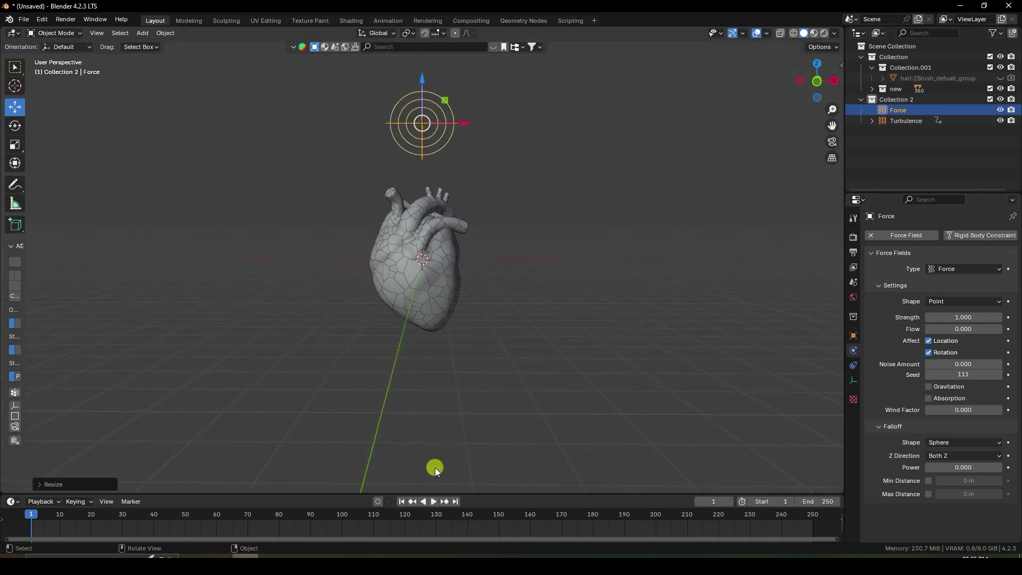
Step: Keyframe the Force Strength at 0 on frame 1 and -20 on frame 100
left_click(403, 501)
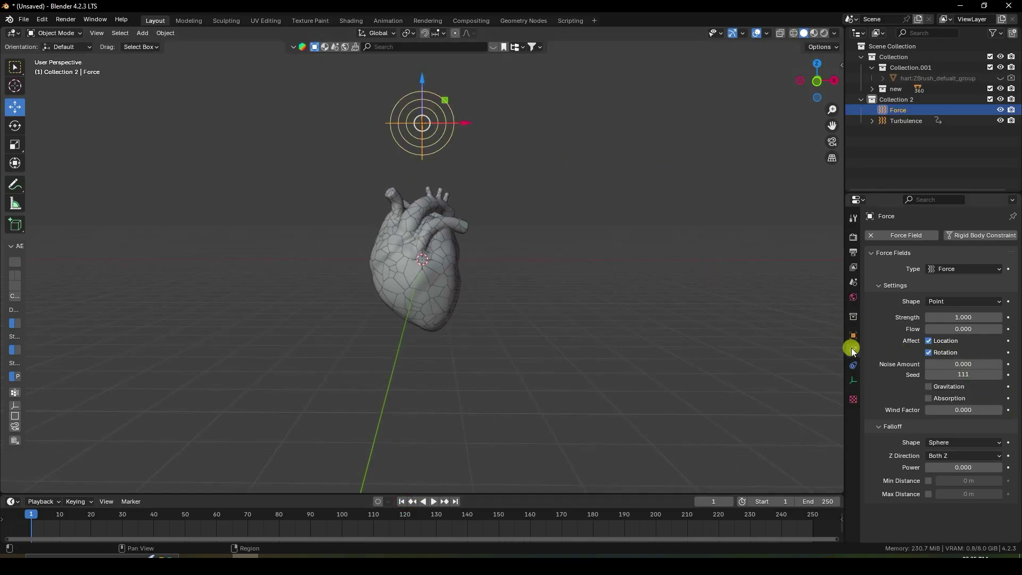
left_click(967, 318)
key("Return")
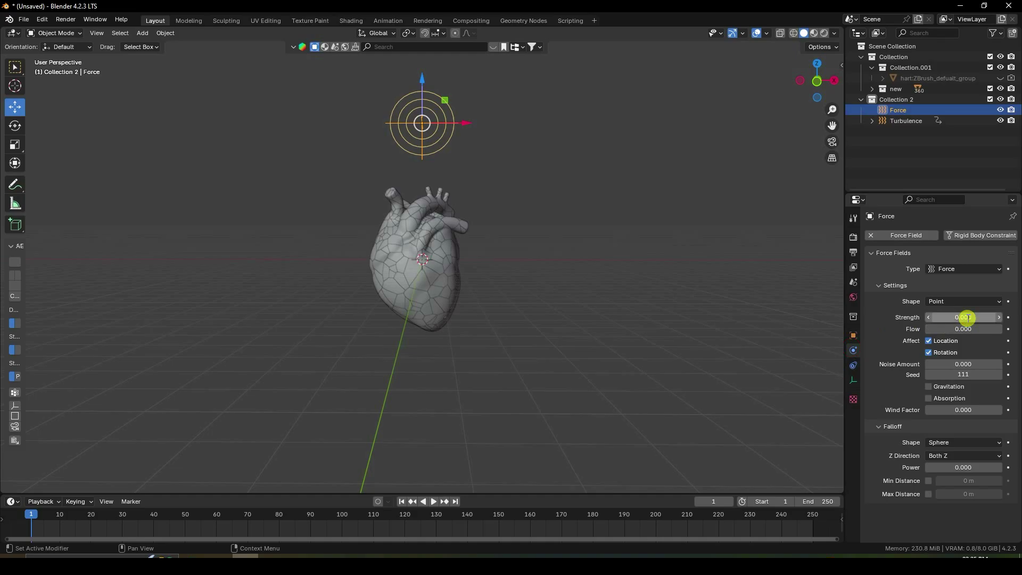
left_click(1008, 317)
left_click_drag(201, 511, 343, 525)
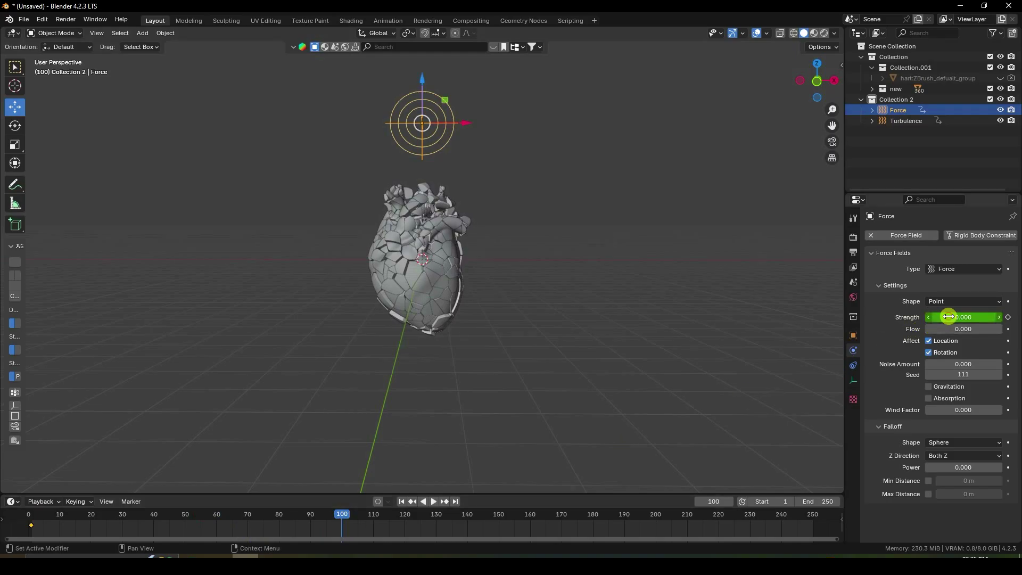
left_click(949, 317)
type("-20")
key("Return")
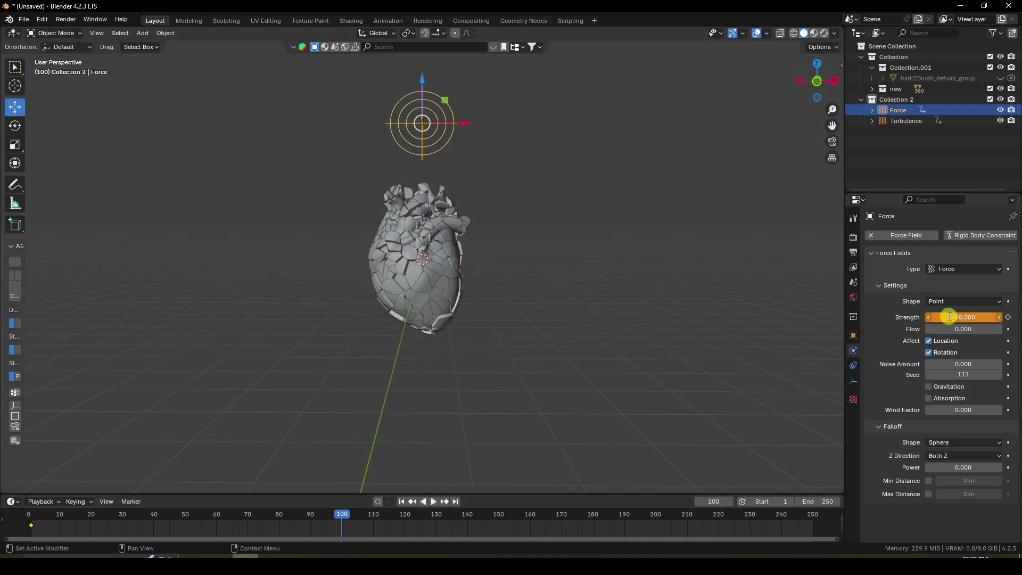
left_click(1007, 317)
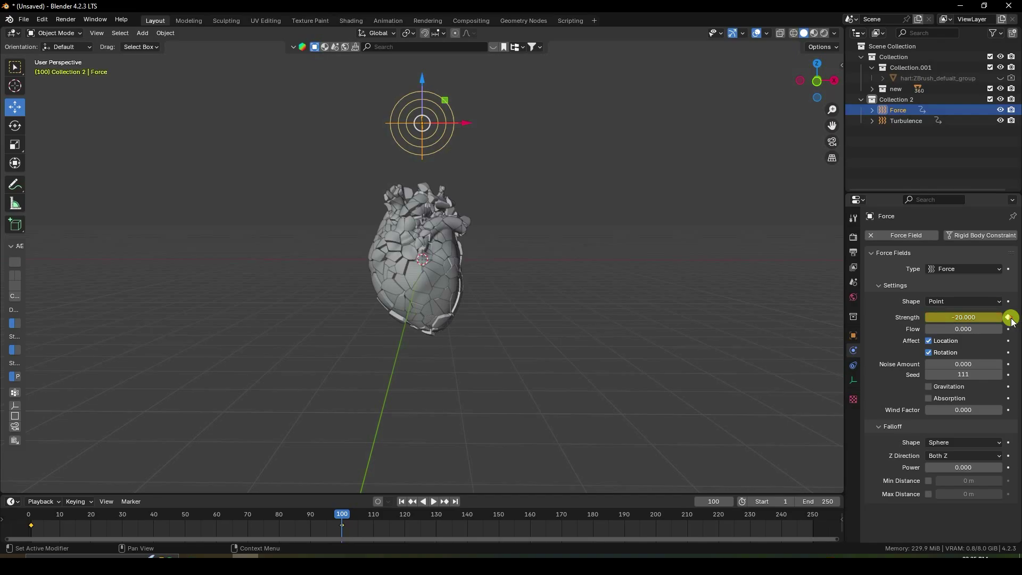
Step: Rewind to frame 1 and rebake the rigid body simulation
left_click(401, 501)
left_click(853, 282)
scroll(899, 383, "down", 5)
left_click(944, 431)
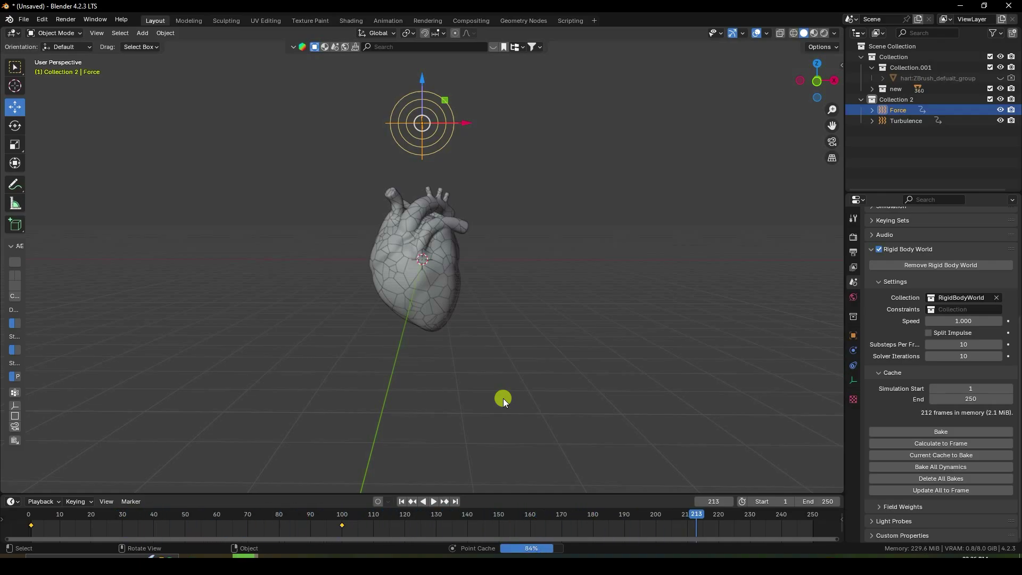
Step: Play back the baked simulation, rewind to frame 1, and delete the rigid-body bake
left_click(434, 501)
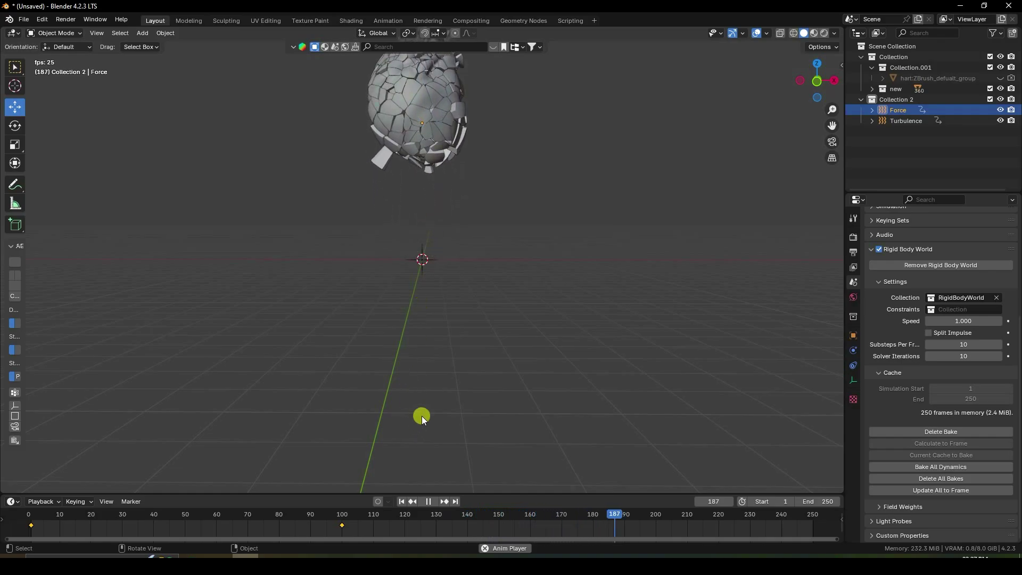
left_click(401, 501)
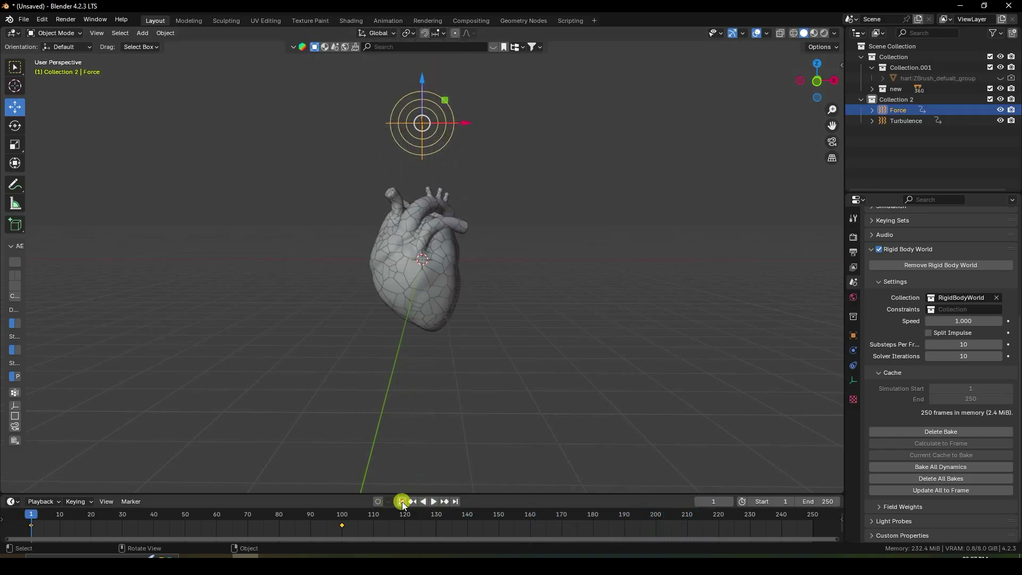
left_click(941, 431)
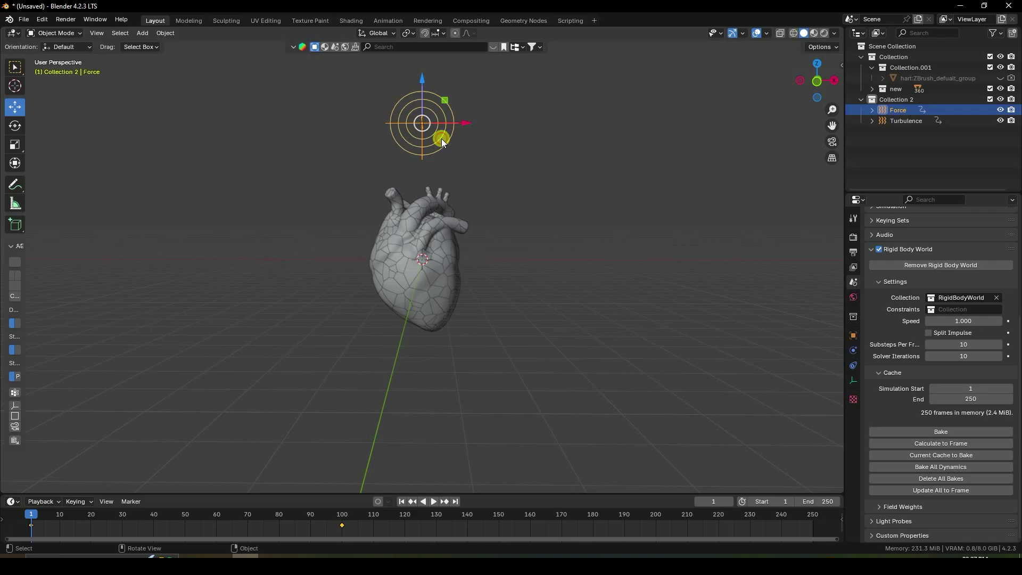
Step: Duplicate the Force field and place the copy, Force.001, below the heart
key("shift+d")
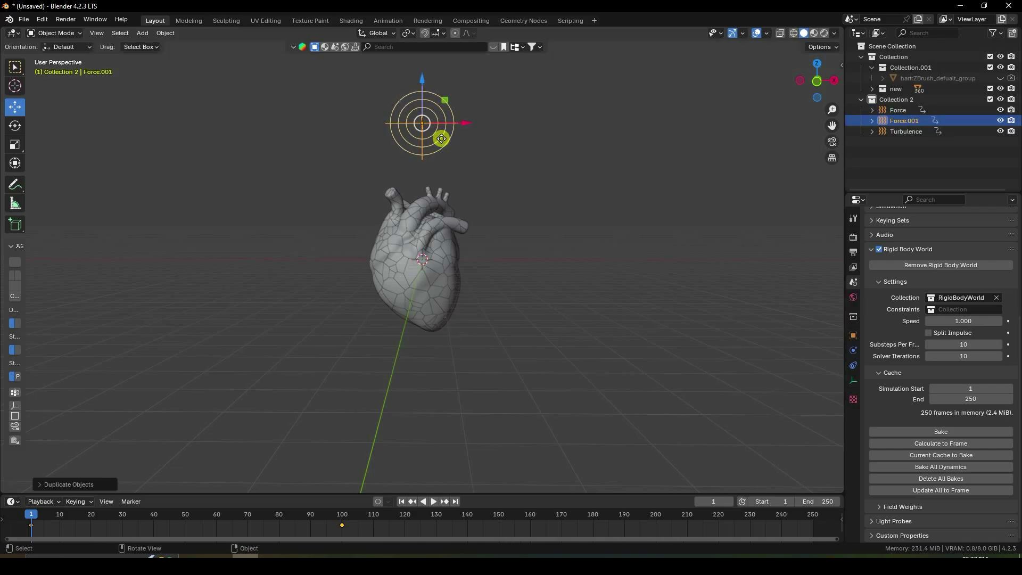
left_click_drag(424, 85, 366, 385)
left_click_drag(356, 488, 347, 482)
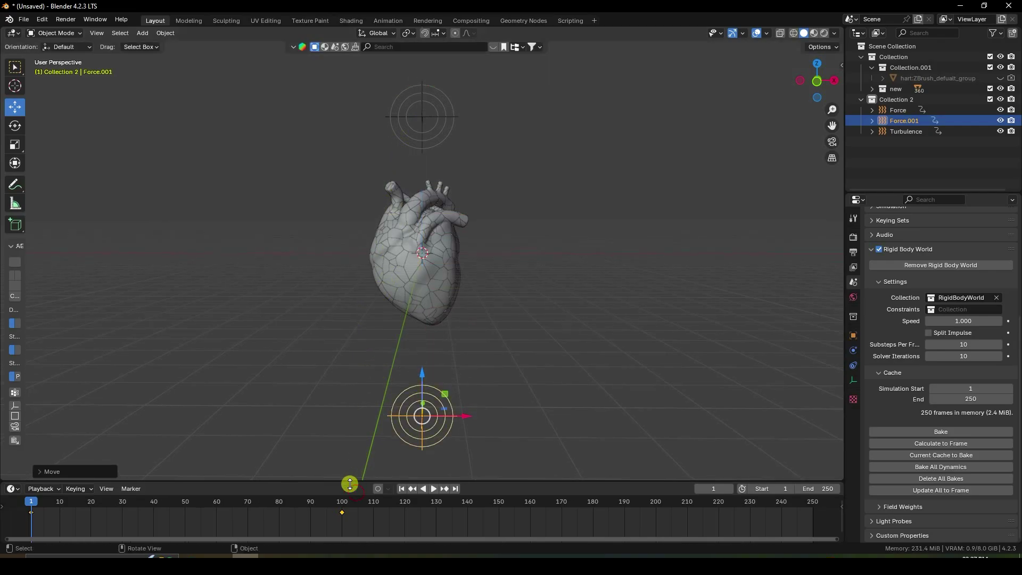
left_click(901, 122)
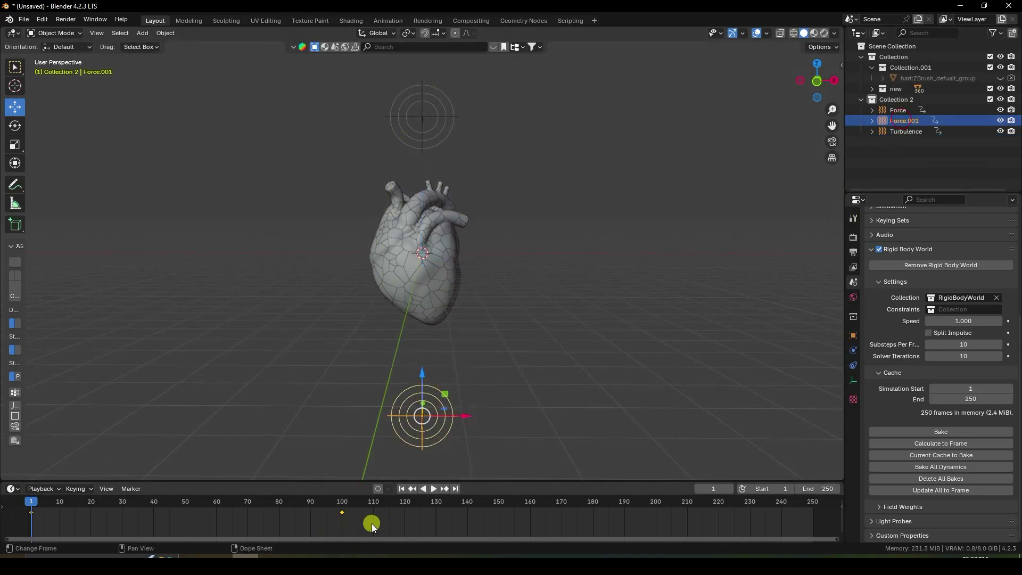
Step: Move Force.001's Strength keyframe to frame 60
left_click_drag(343, 515, 215, 528)
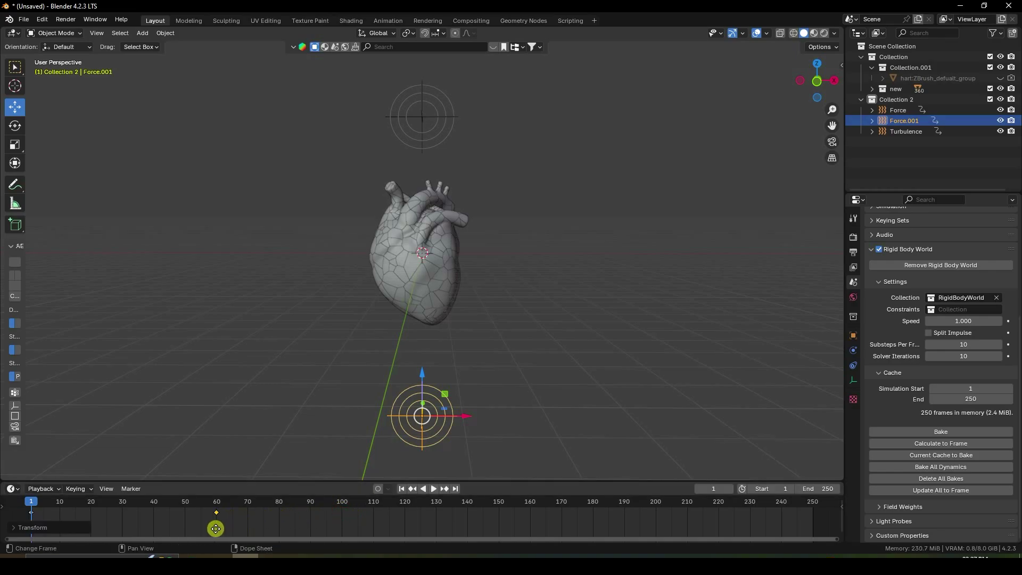
left_click(511, 366)
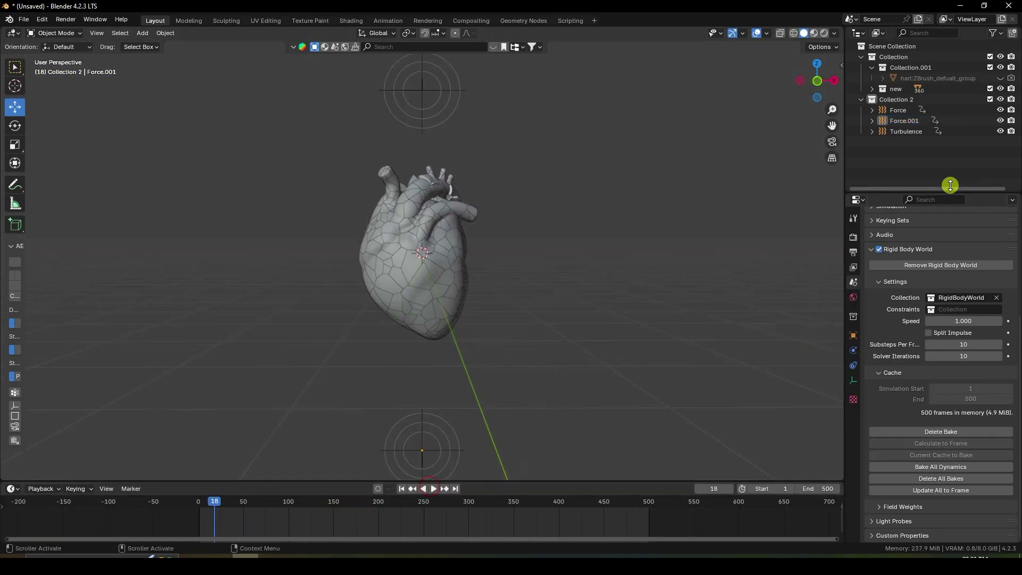
left_click(905, 121)
left_click(441, 490)
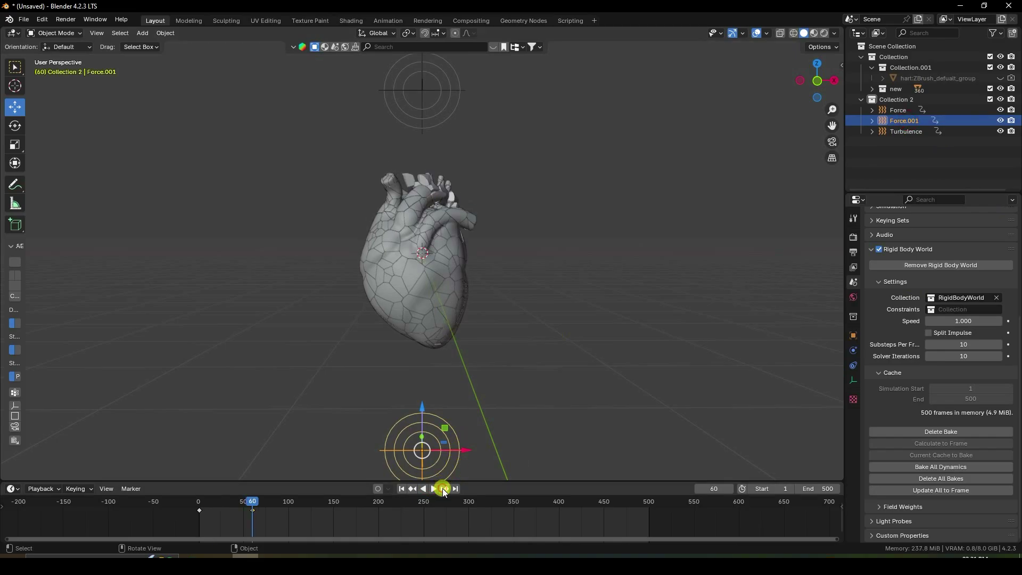
Step: Clear the bake and key Force.001's Strength at -12 at frame 60
left_click(940, 431)
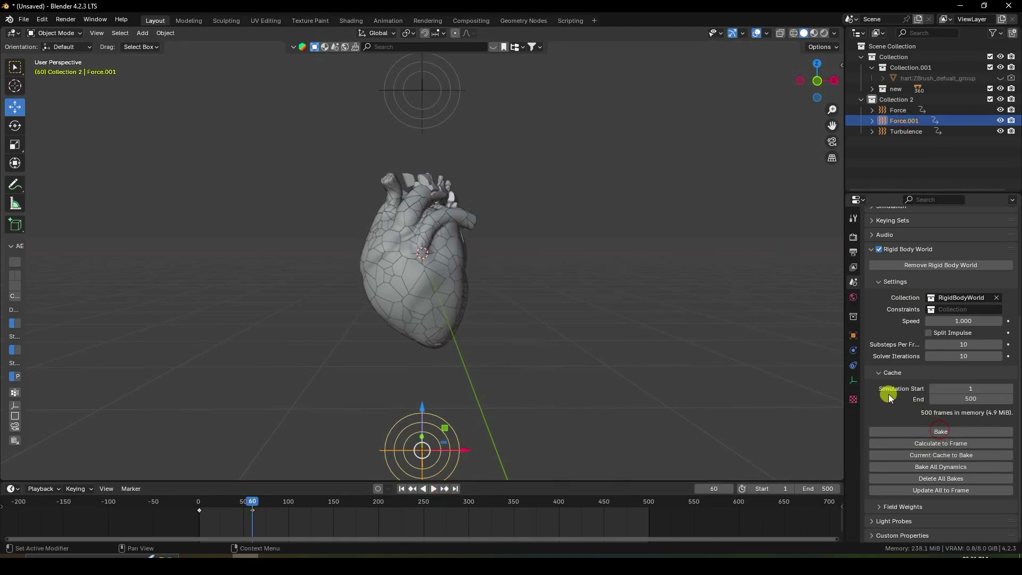
left_click(853, 350)
left_click(961, 316)
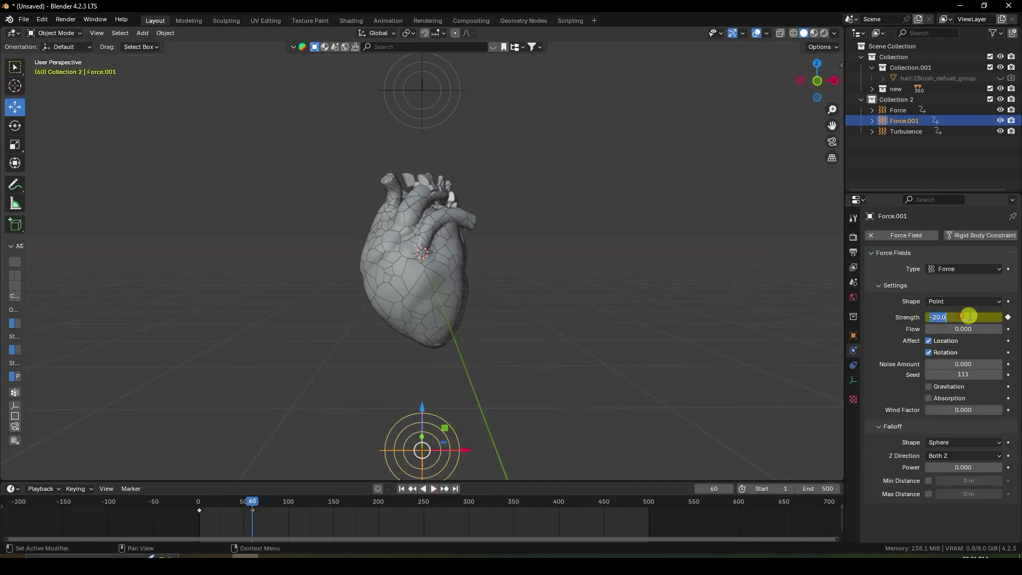
left_click_drag(968, 316, 908, 319)
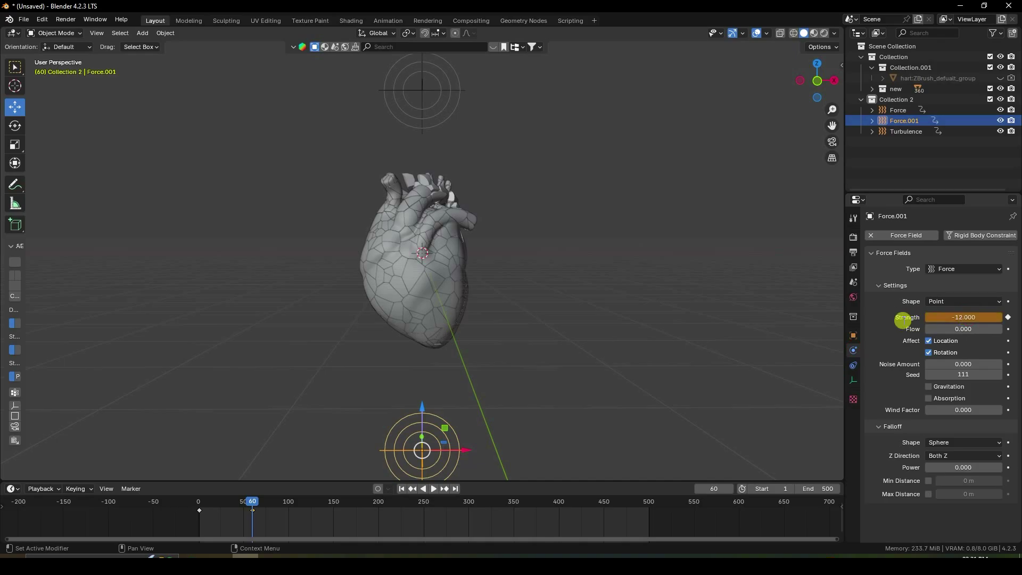
left_click(1009, 320)
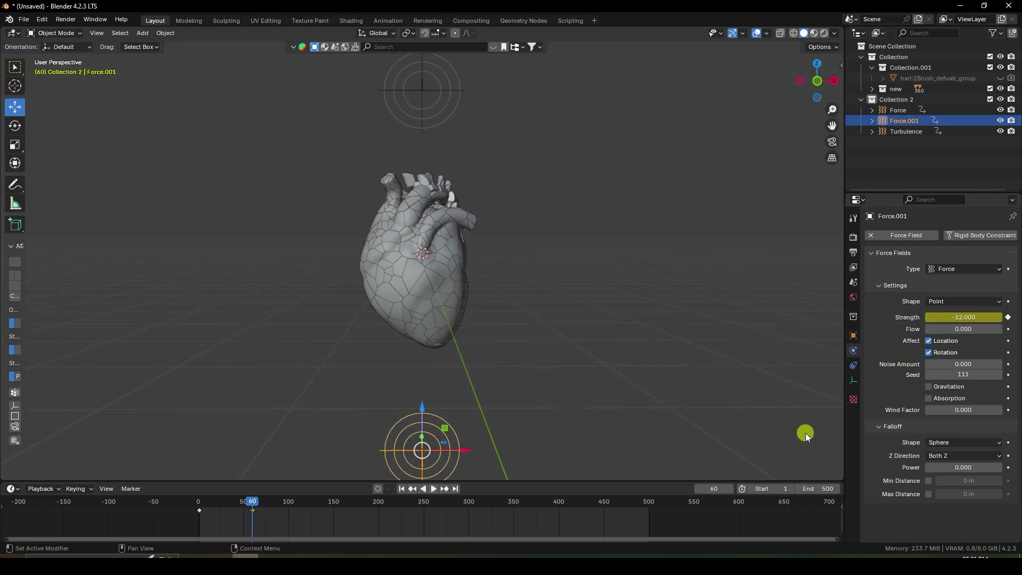
Step: Check the upper field's keyframe at frame 100 and Force.001's at frame 60
left_click(403, 489)
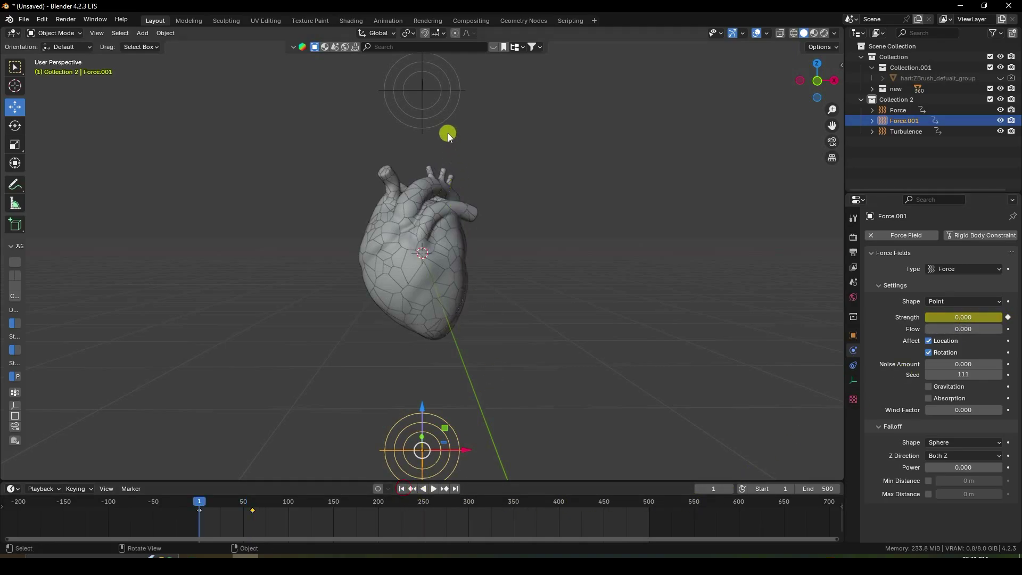
left_click(445, 114)
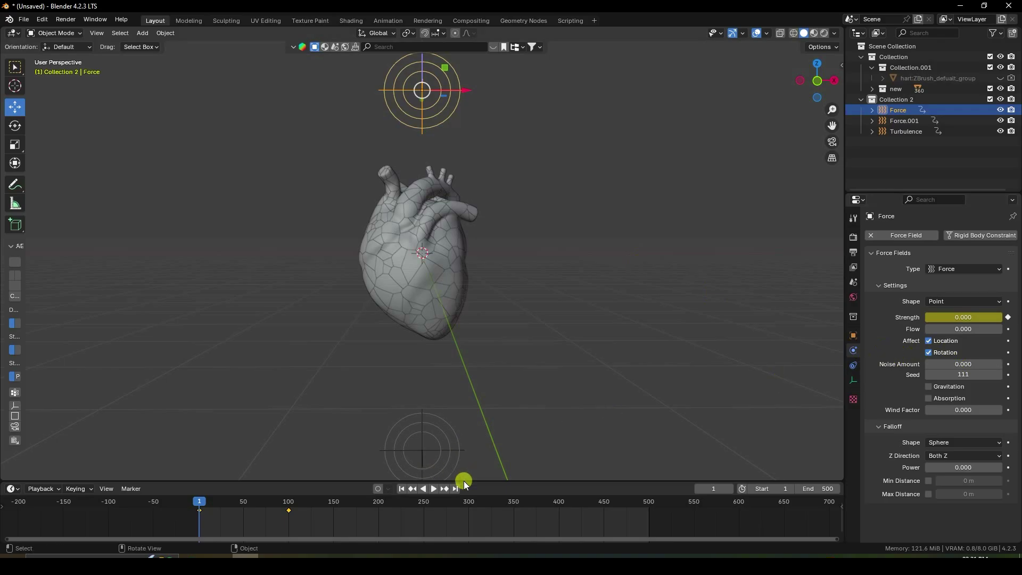
left_click(444, 488)
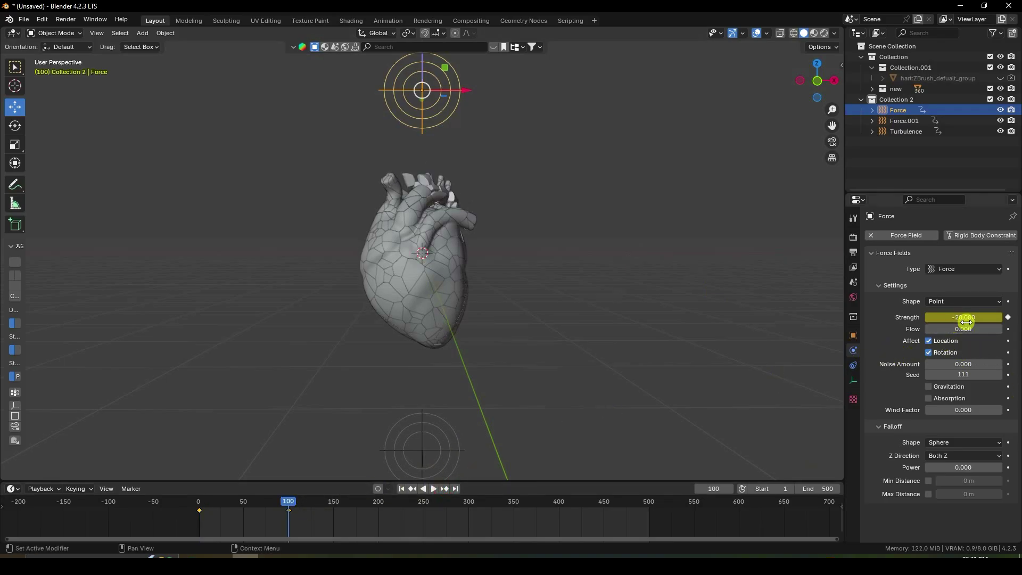
left_click(433, 433)
left_click(413, 489)
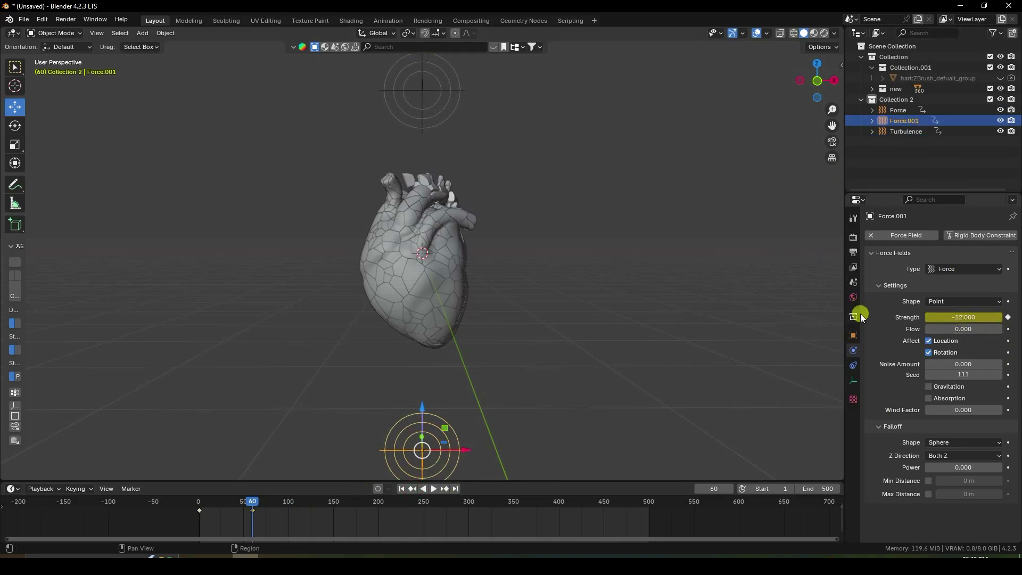
Step: Start baking the Rigid Body World cache
left_click(852, 282)
scroll(908, 438, "down", 5)
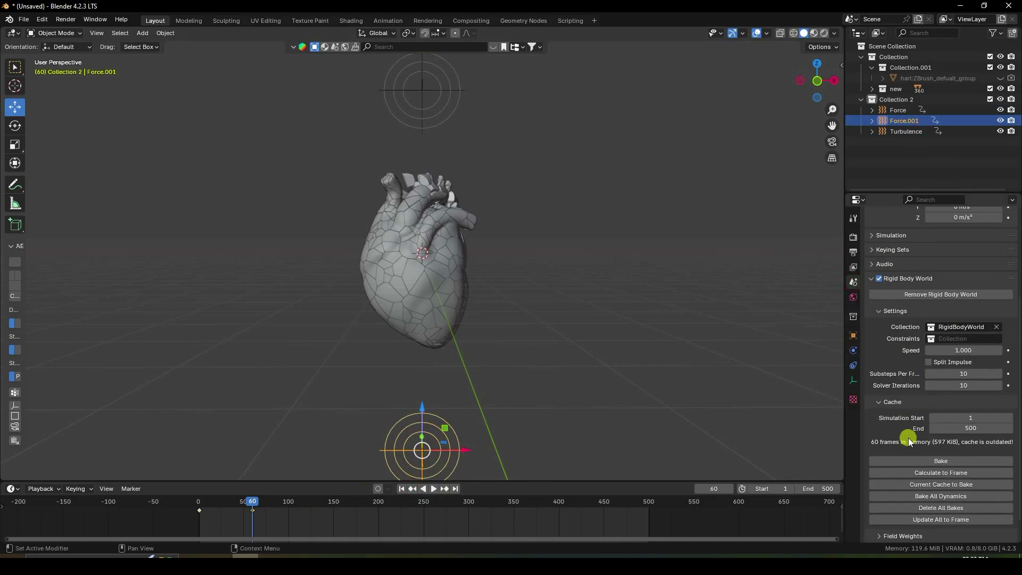
left_click(950, 429)
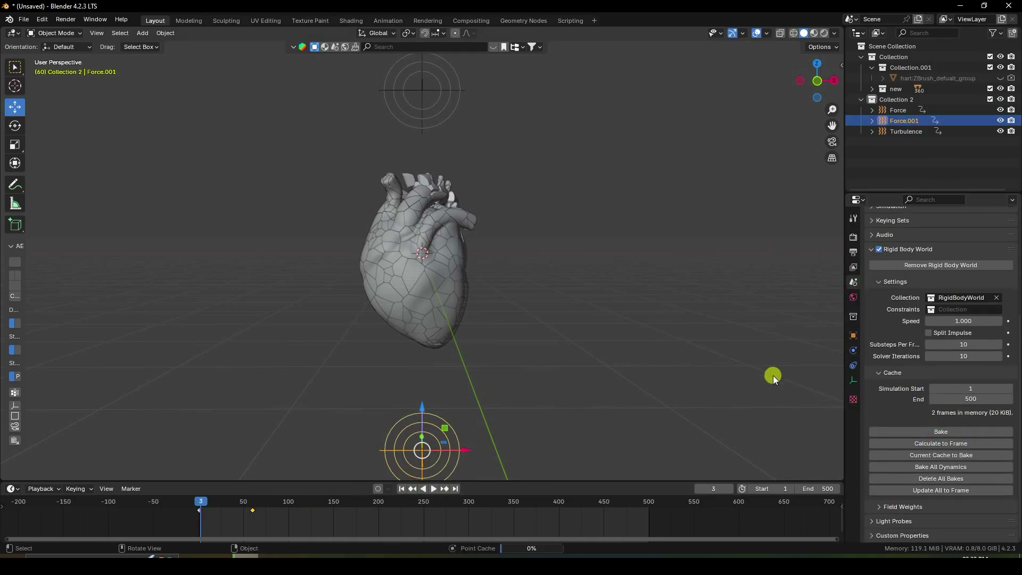
Step: Deselect the force field, play the 500-frame bake, then stop and rewind to frame 1
left_click(735, 359)
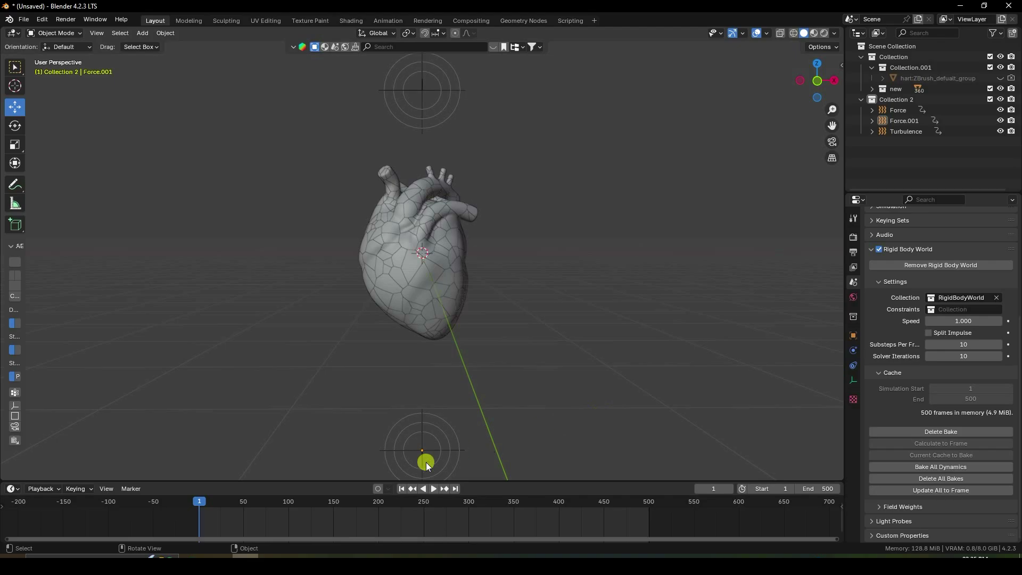
left_click(434, 488)
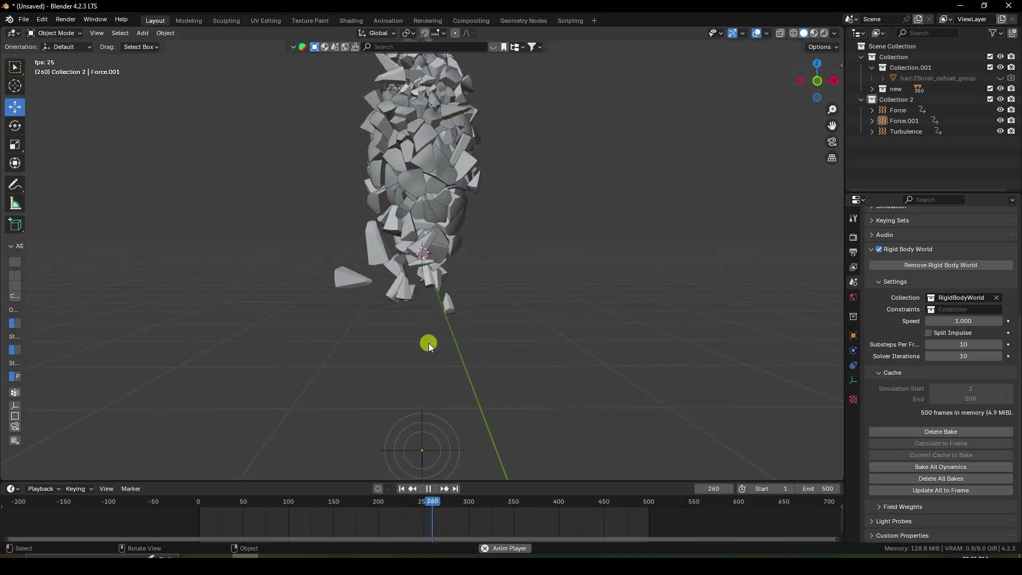
left_click(428, 488)
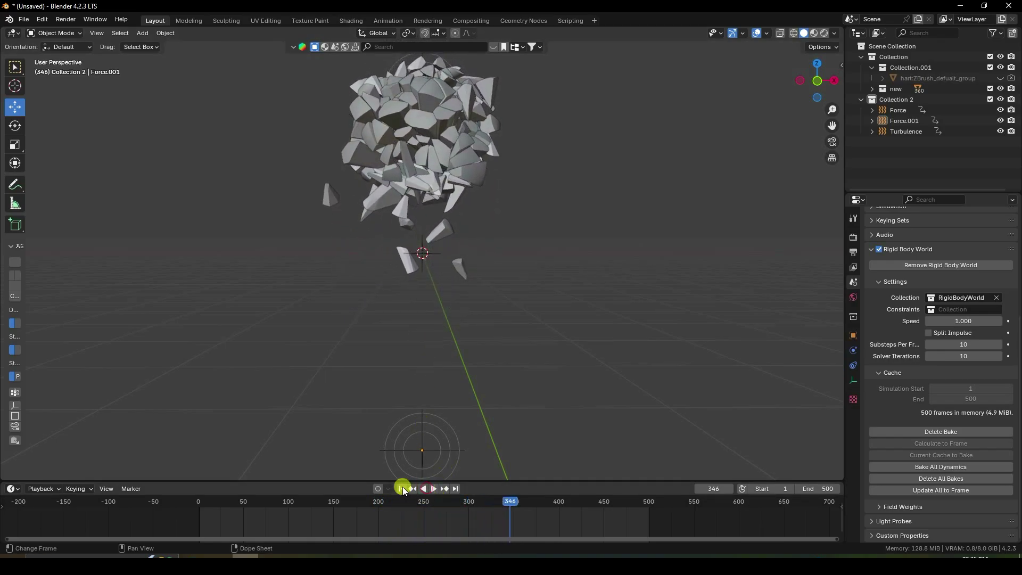
left_click(402, 488)
Step: Create a new Collection 3 and make it the active collection
left_click(144, 34)
mouse_move(168, 44)
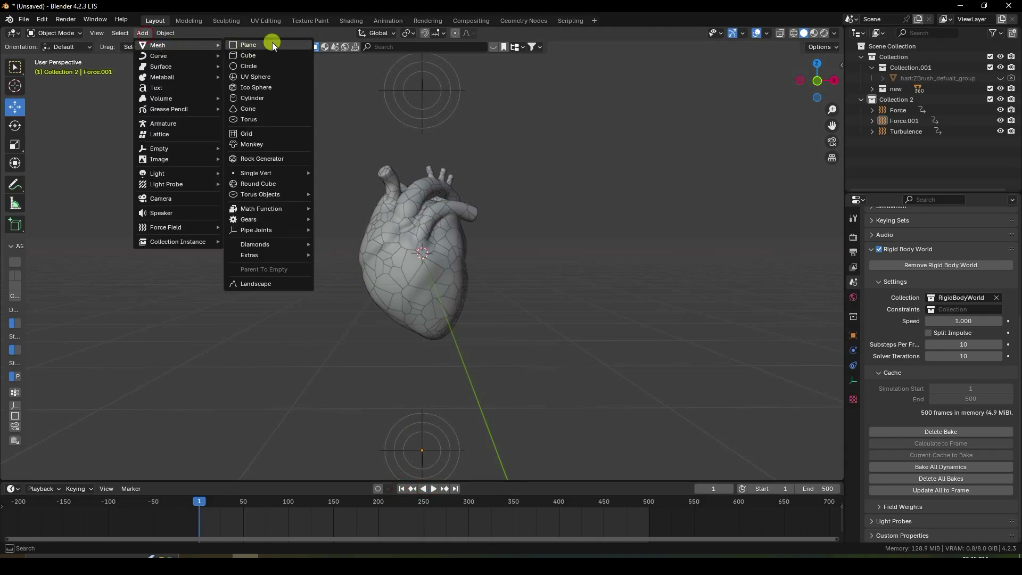
right_click(908, 161)
left_click(908, 161)
left_click(902, 147)
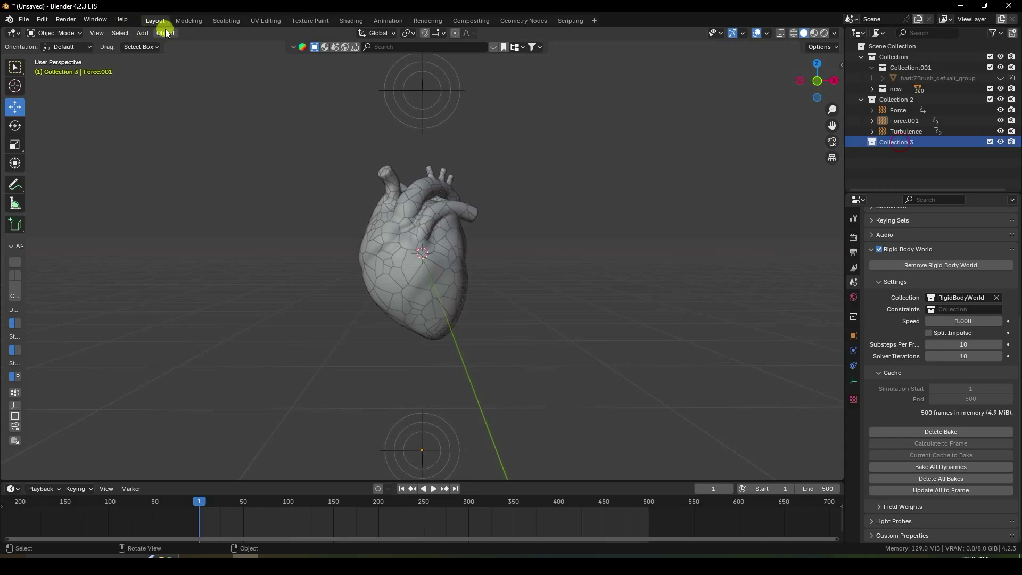
Step: Add a cube and scale it to 14.802 so it encloses the heart
left_click(143, 33)
mouse_move(225, 47)
left_click(257, 55)
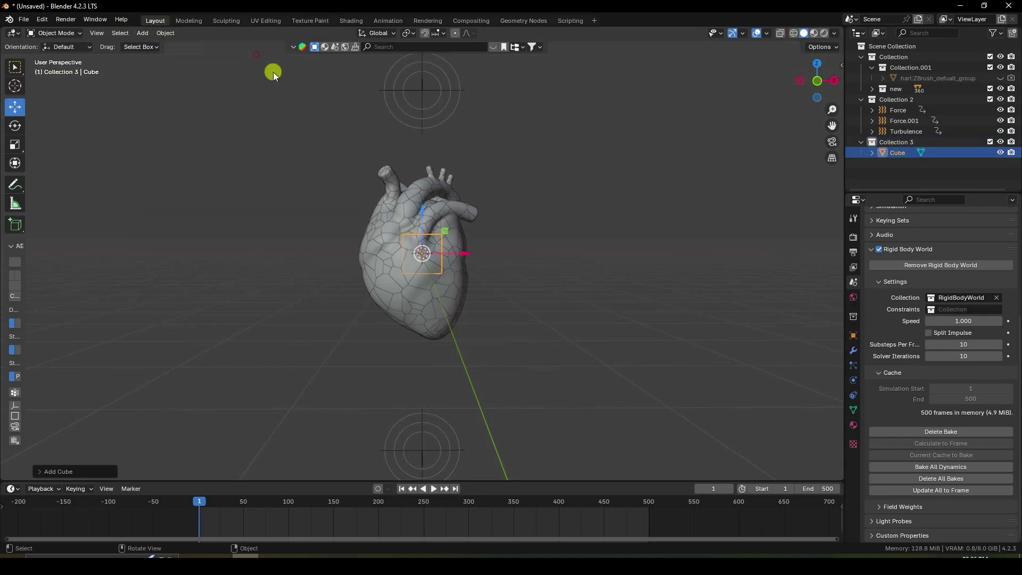
scroll(458, 280, "down", 3)
key("s")
left_click(718, 186)
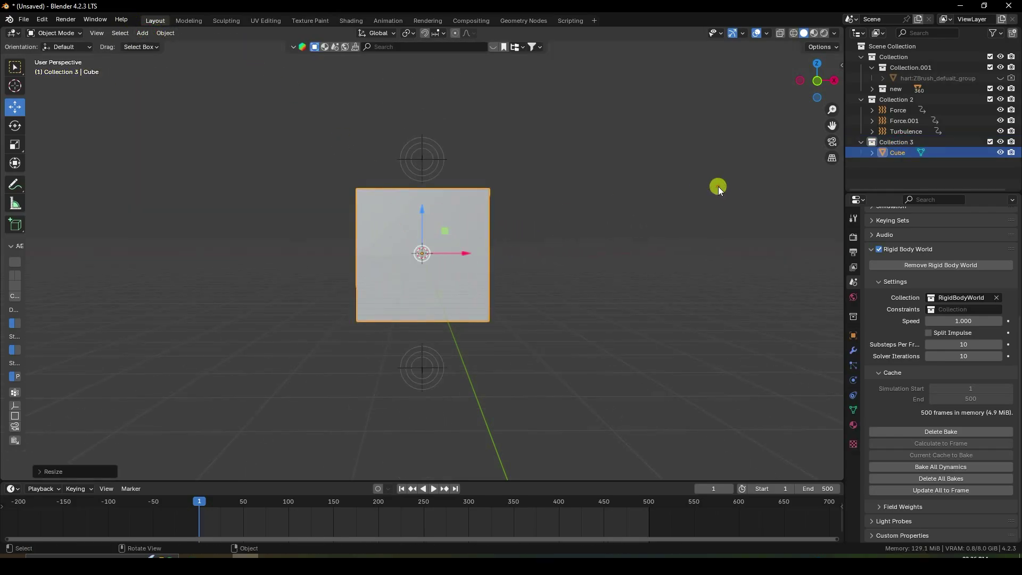
key("s")
left_click(638, 206)
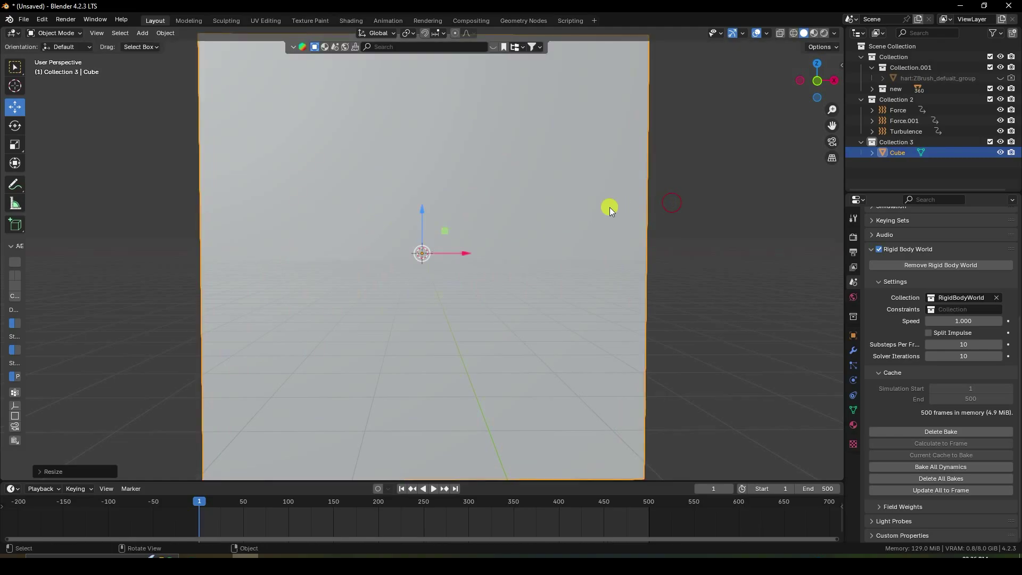
Step: Set the cube's viewport Display As to Wire
left_click(853, 336)
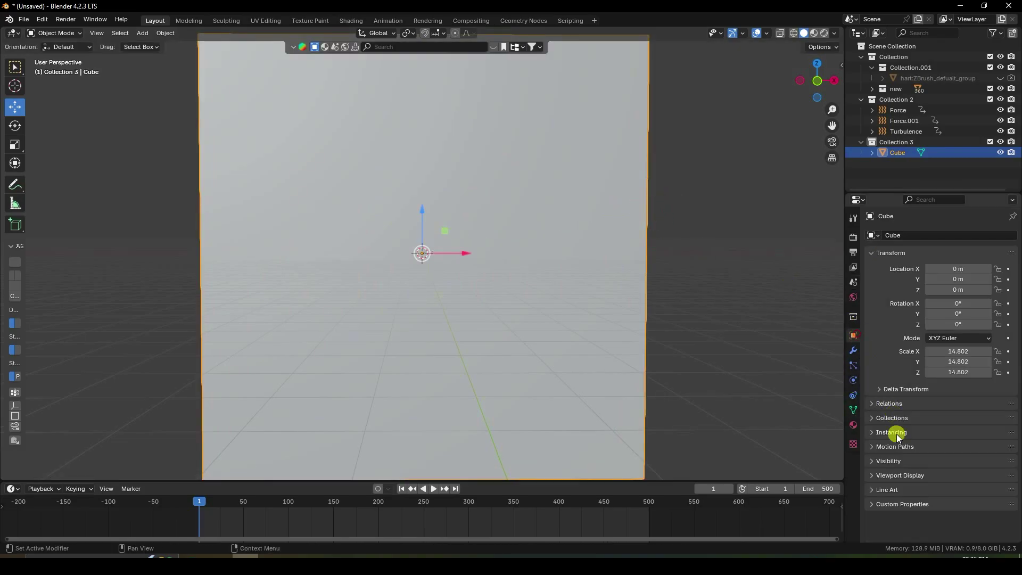
left_click(873, 475)
scroll(917, 475, "down", 4)
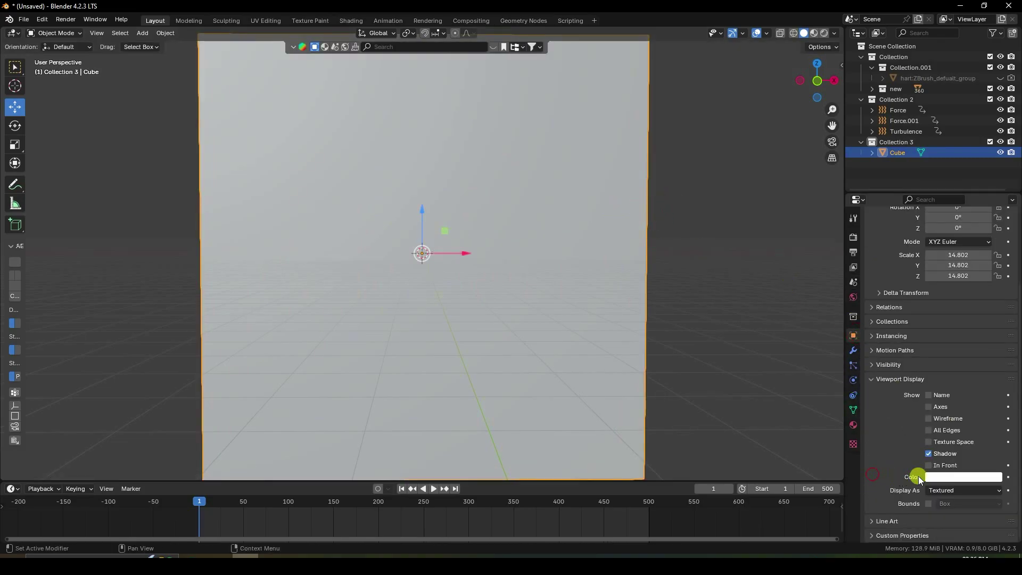
left_click(945, 487)
left_click(945, 514)
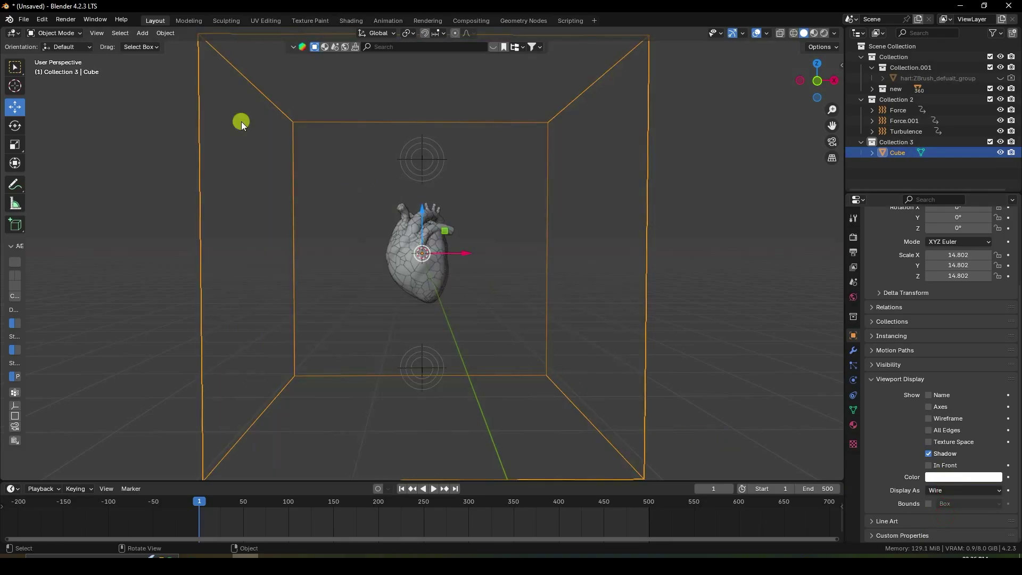
left_click(143, 33)
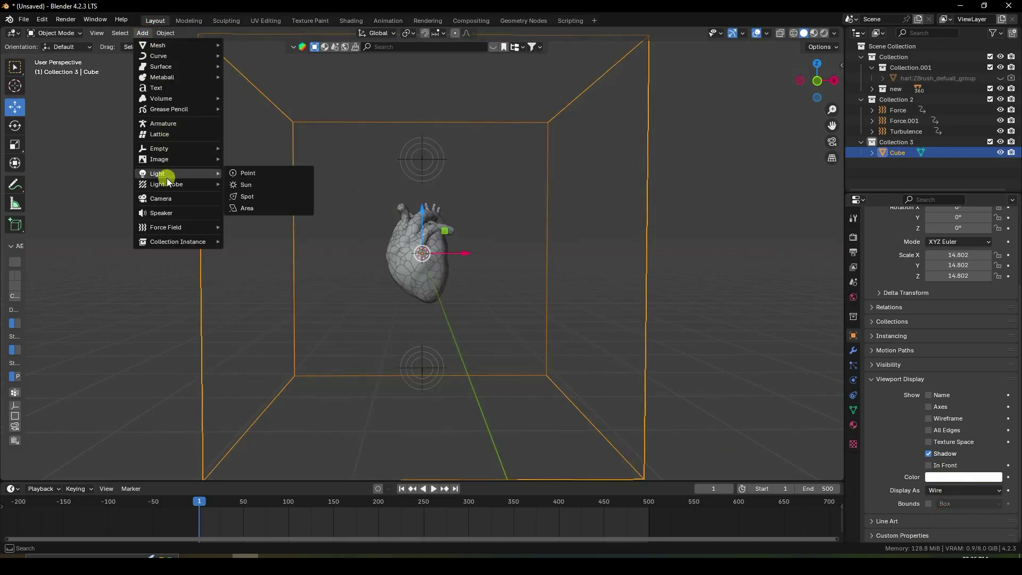
Step: Add a camera, move it back along Y, and look through it
left_click(161, 198)
middle_click_drag(331, 205, 320, 268)
key("g")
key("y")
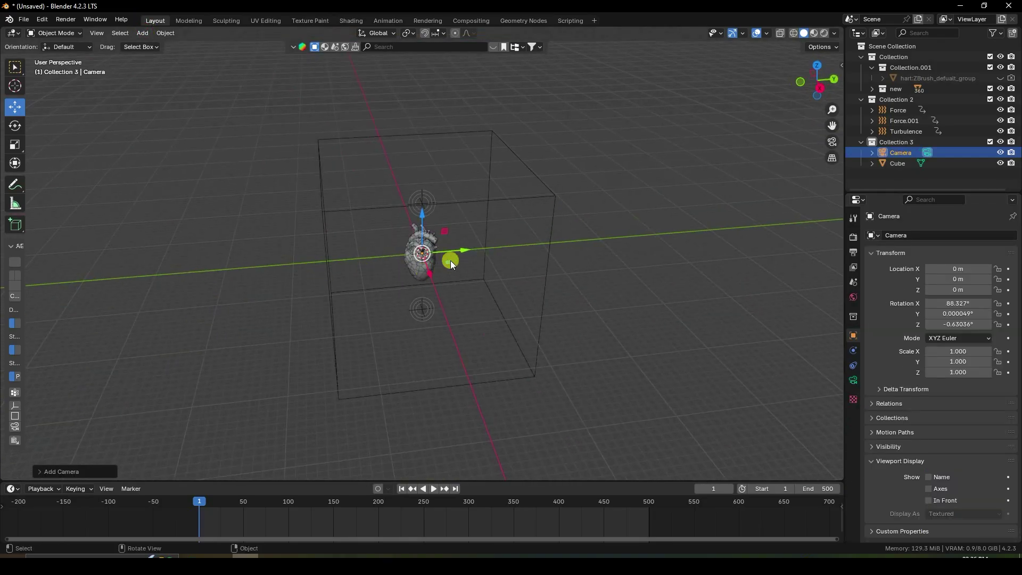
left_click(288, 252)
key("KP_0")
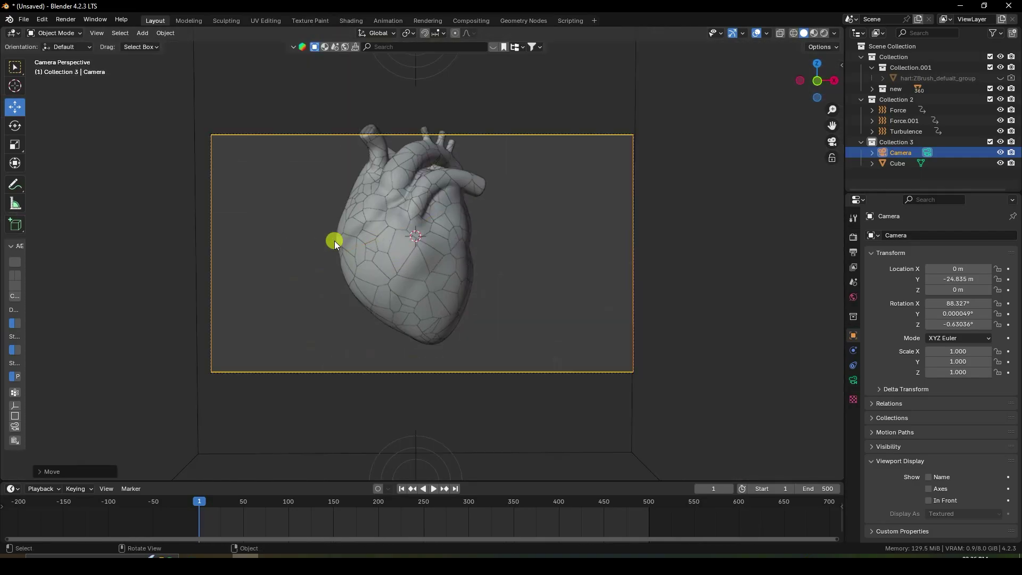
Step: Set the camera rotation to 90°, 0°, 0° and pull it back to Y -37.675 m
left_click(951, 306)
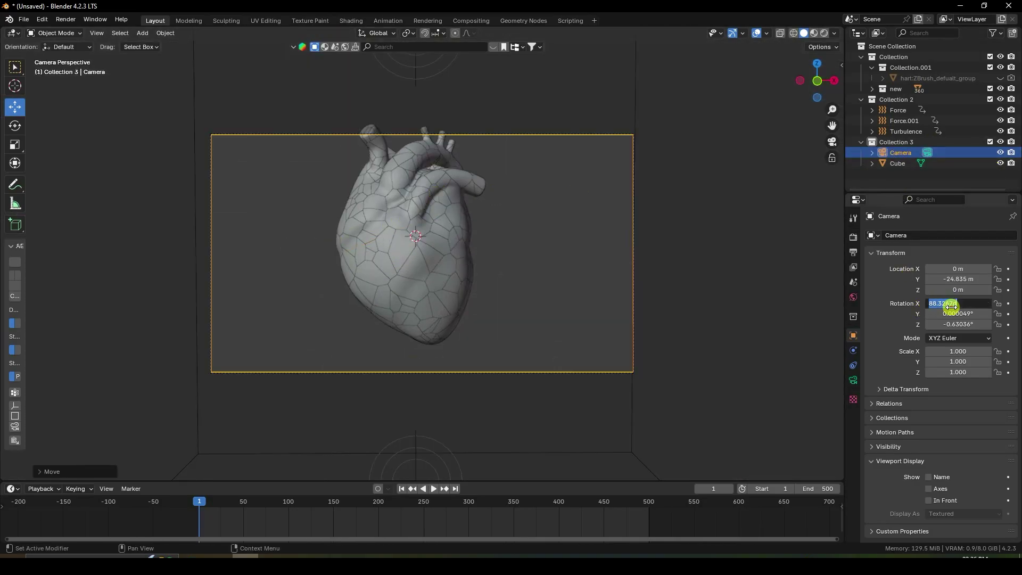
key("Return")
left_click(956, 324)
type("0")
key("Return")
left_click_drag(958, 279, 275, 301)
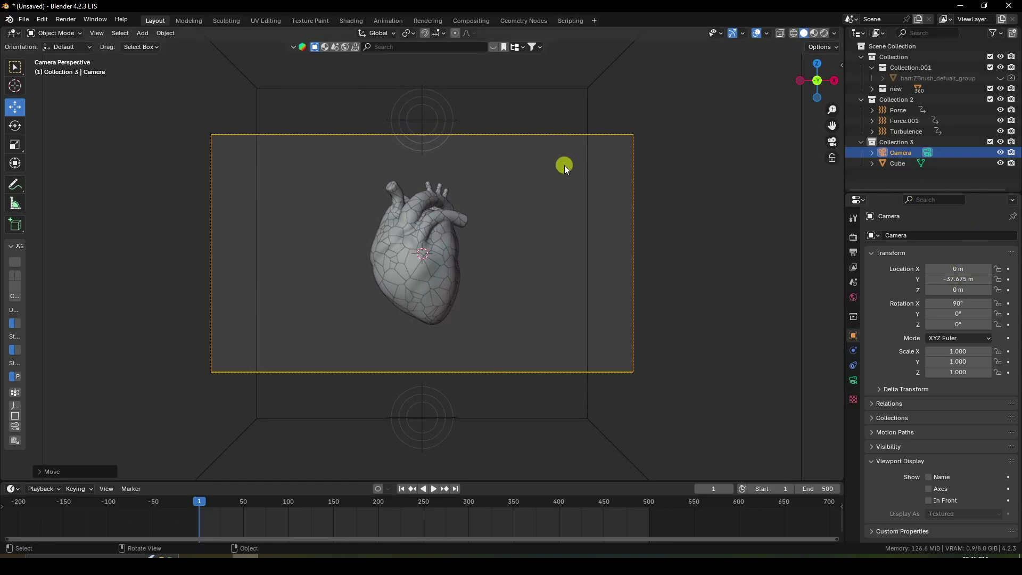
Step: Shrink the enclosing cube to a scale of 11.139
scroll(565, 154, "down", 5)
left_click(550, 131)
scroll(548, 131, "up", 3)
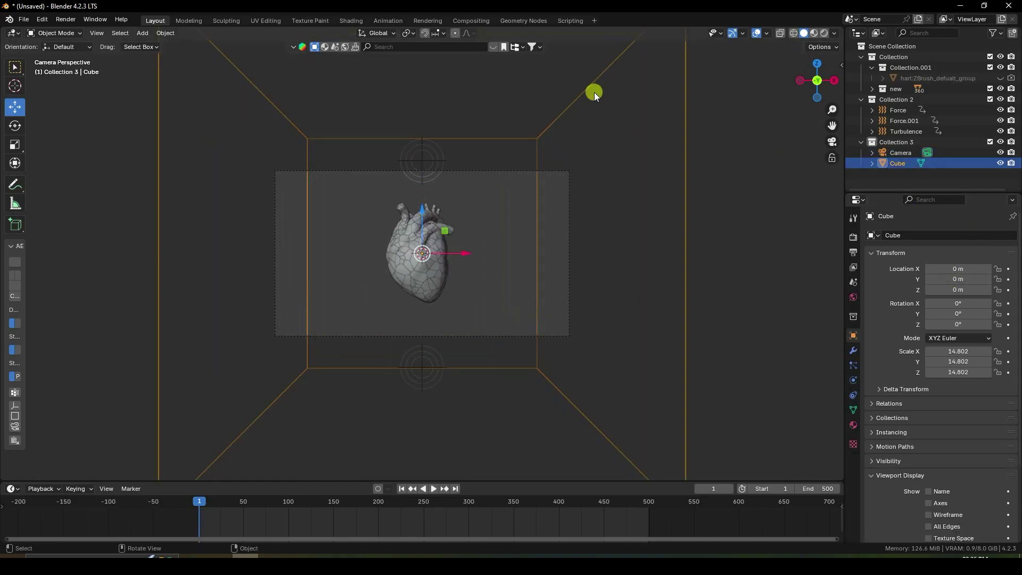
key("s")
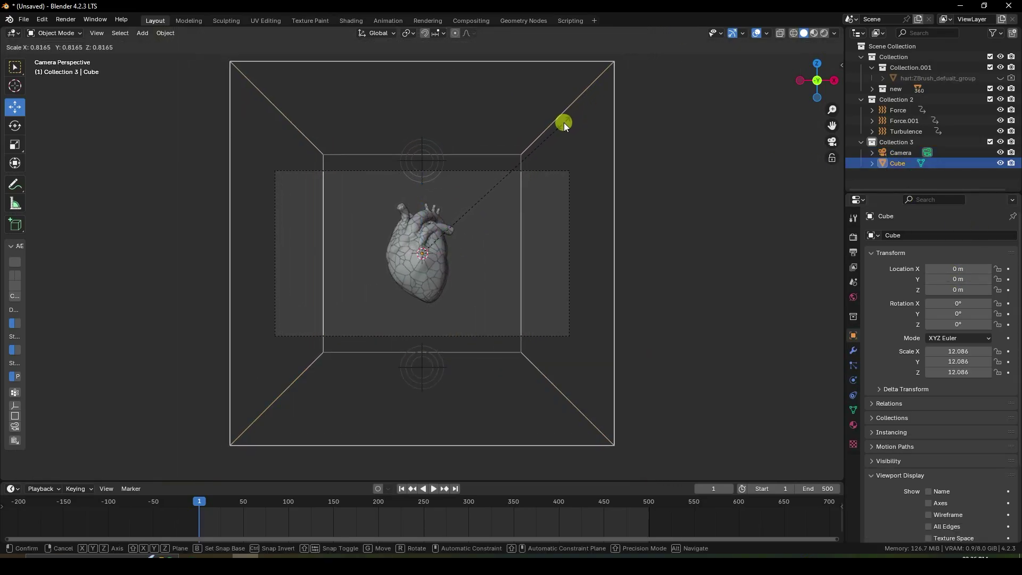
left_click(556, 138)
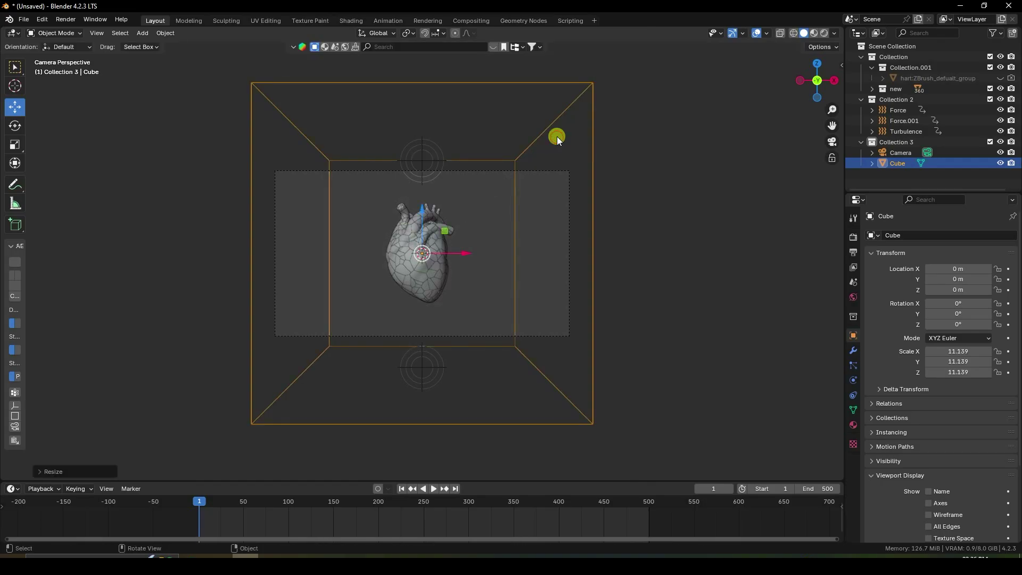
scroll(562, 136, "up", 3)
left_click(742, 174)
scroll(742, 175, "down", 5)
scroll(622, 190, "up", 4)
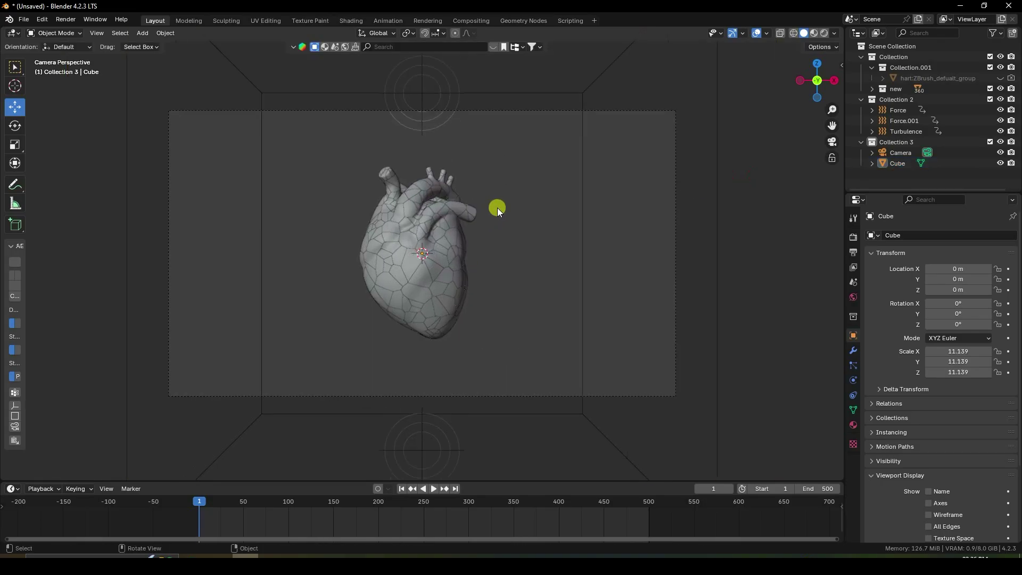
left_click(585, 87)
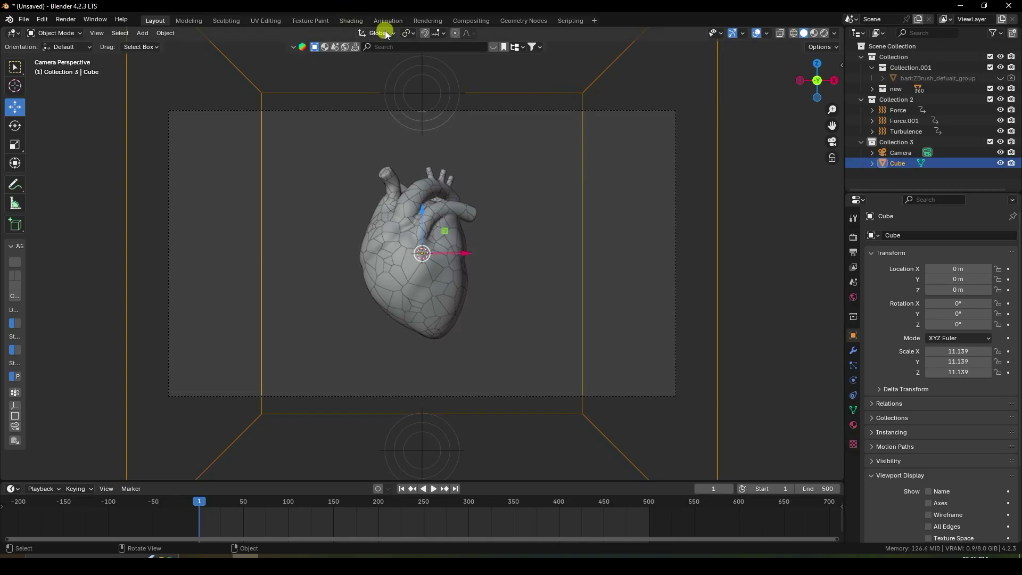
Step: In the Shading workspace, give the cube a new material, Material.002
left_click(347, 22)
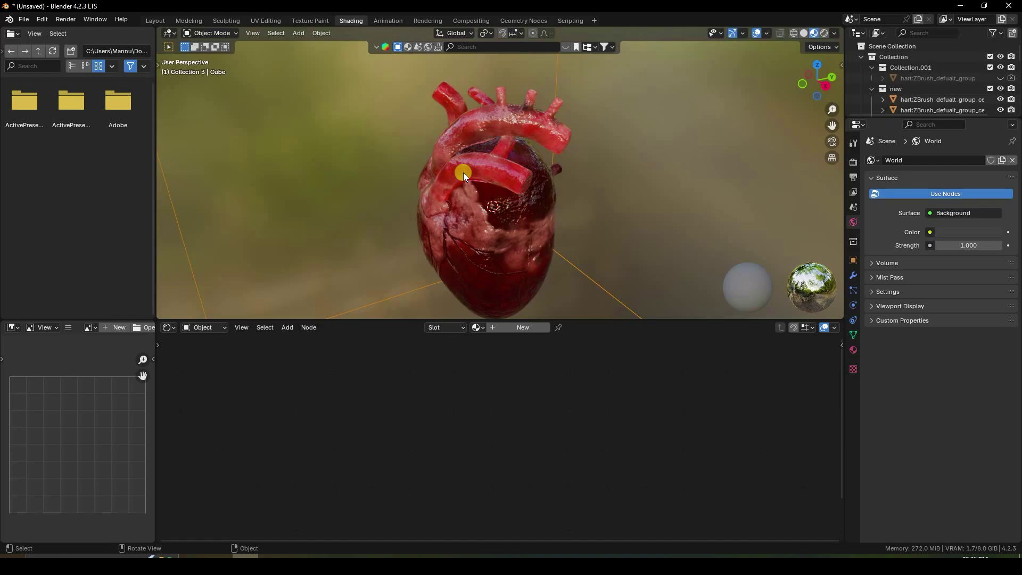
key("KP_0")
left_click(803, 33)
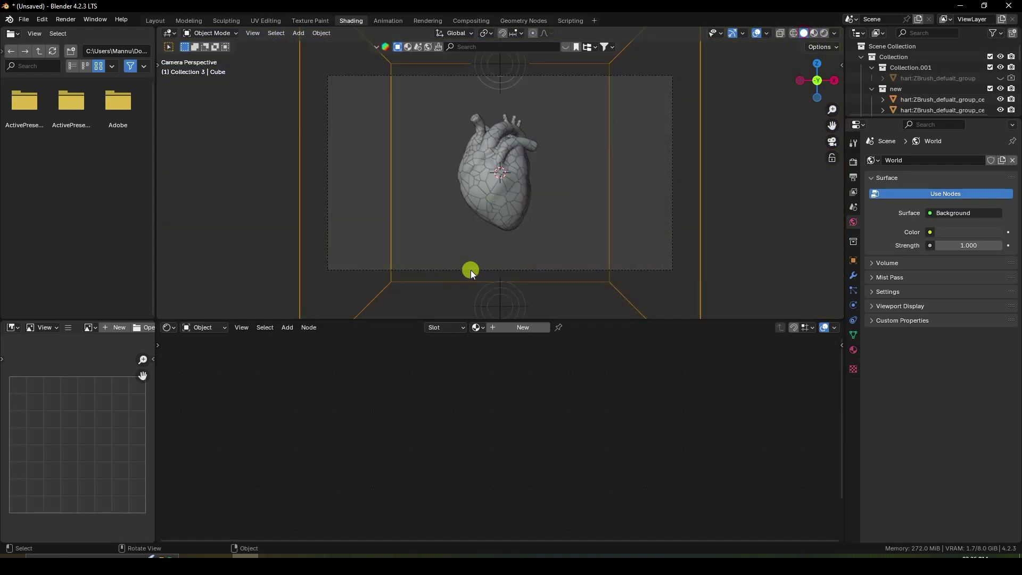
left_click(496, 328)
middle_click_drag(397, 398, 393, 441)
Step: Replace the Principled BSDF with a Principled Volume feeding the output's Volume, then preview materials
left_click(341, 406)
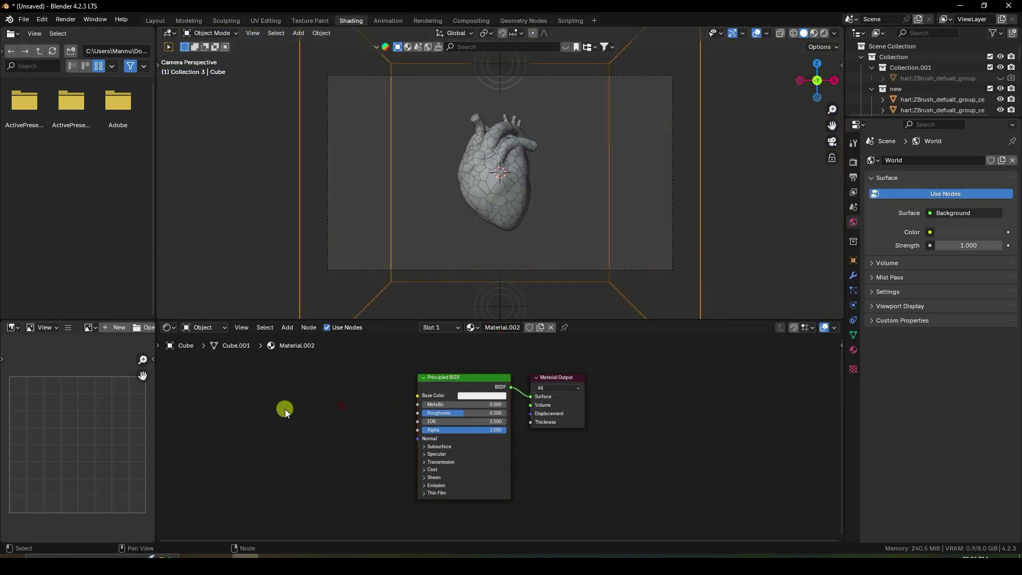
key("shift+a")
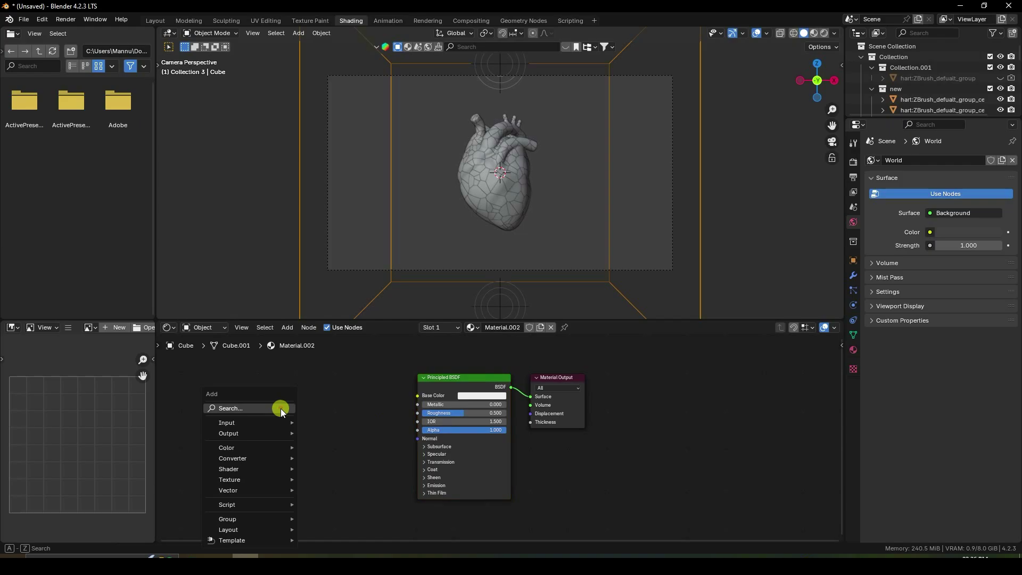
type("p")
left_click(357, 428)
left_click(301, 404)
left_click(470, 382)
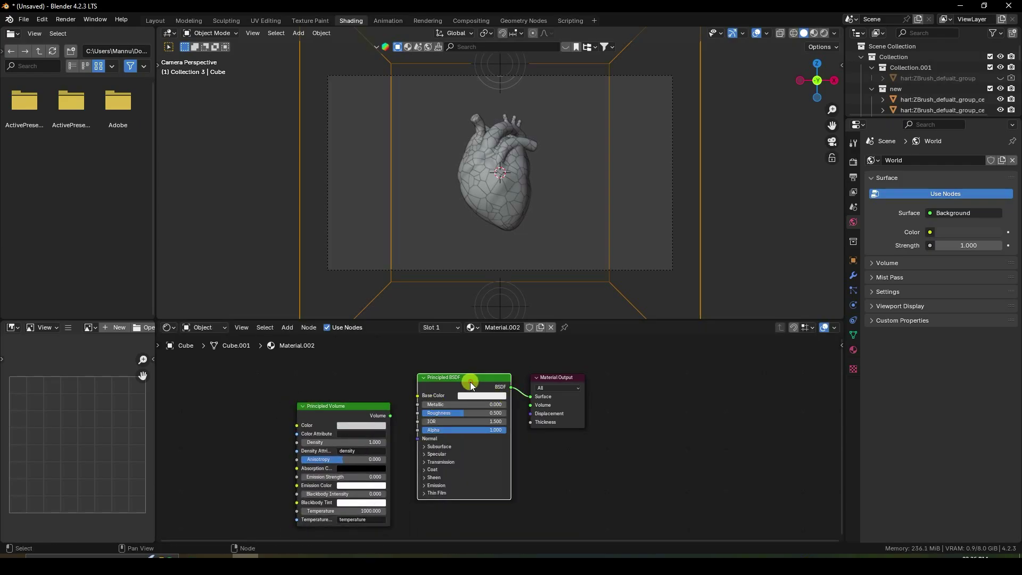
key("x")
left_click_drag(391, 415, 463, 397)
scroll(486, 393, "up", 3)
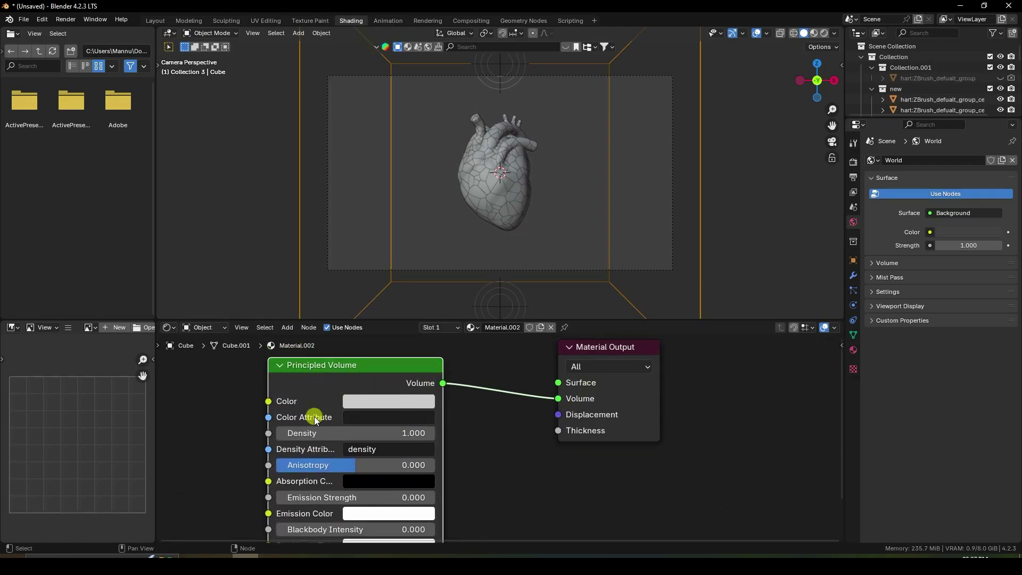
left_click(815, 35)
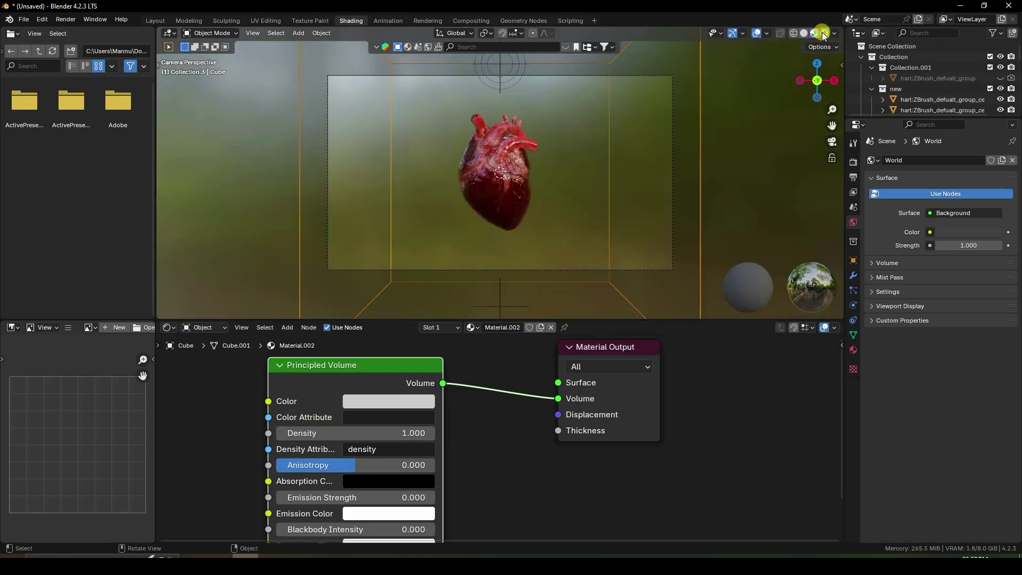
Step: Render with Cycles on GPU Compute at 256 max samples
left_click(853, 161)
left_click(941, 161)
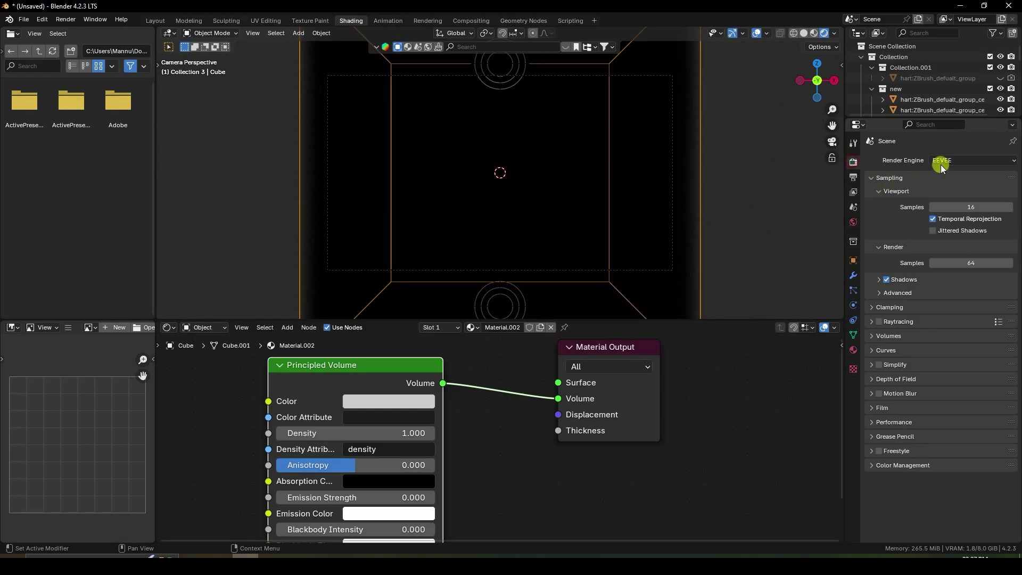
left_click(952, 190)
left_click(950, 186)
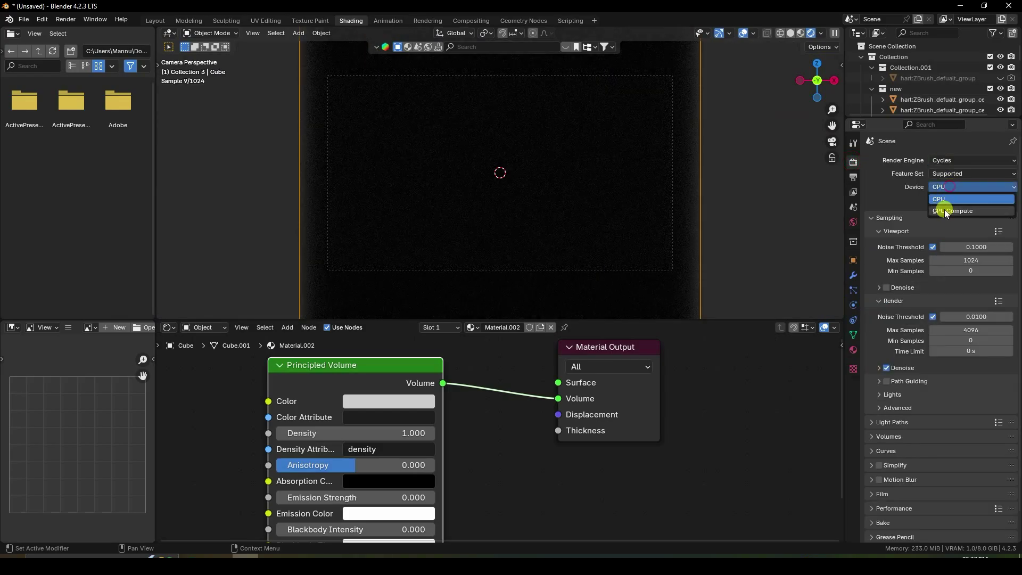
left_click(944, 211)
left_click(971, 317)
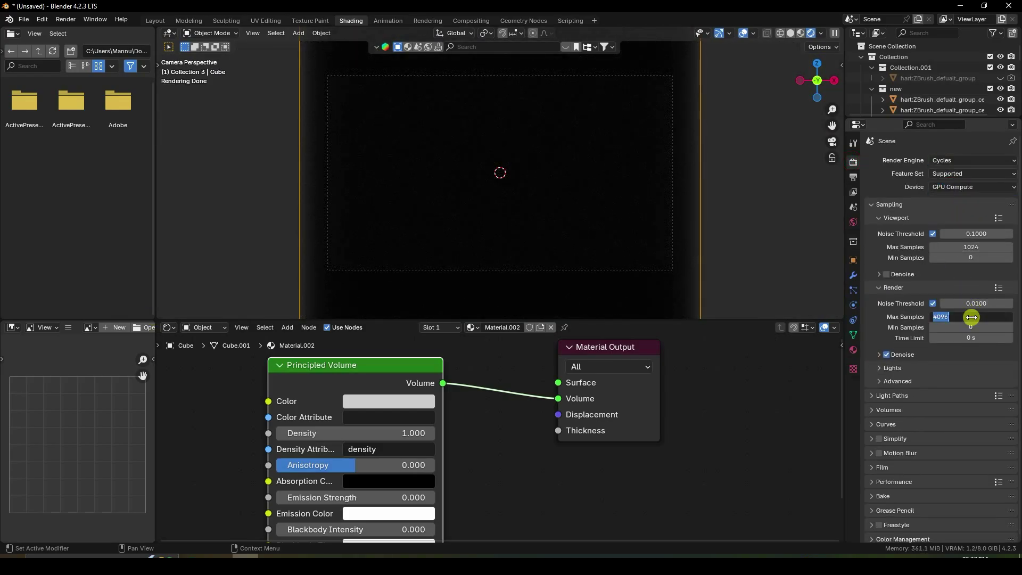
key("Return")
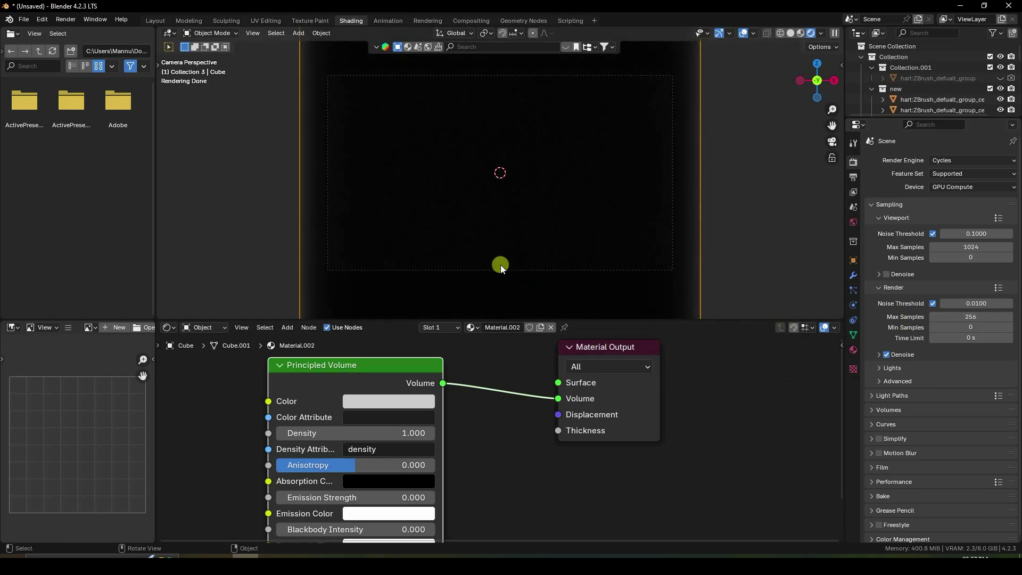
Step: Set the Principled Volume fog density to 0.040 and return to the Layout workspace
middle_click_drag(590, 195, 531, 197)
key("KP_0")
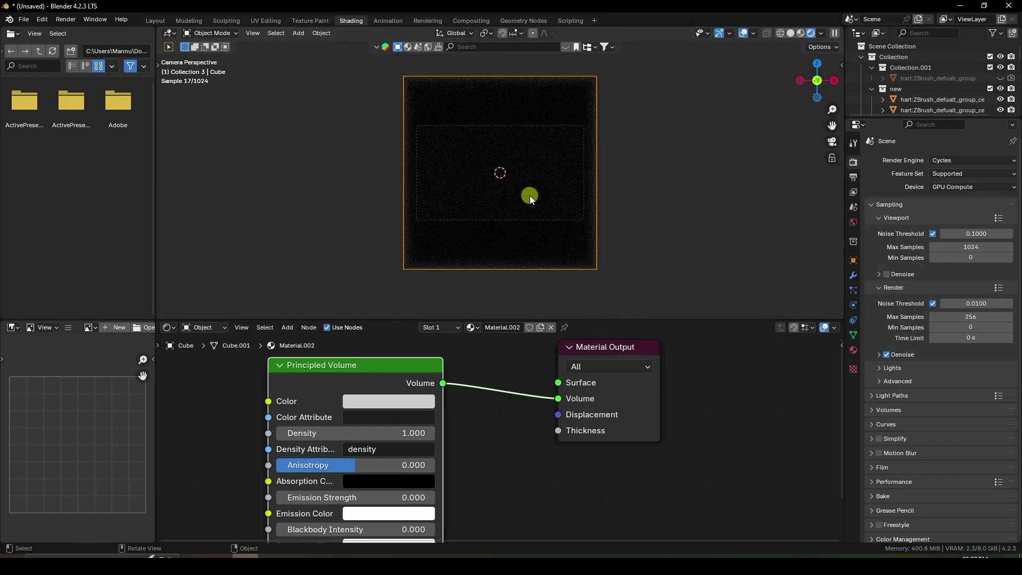
scroll(496, 205, "up", 3)
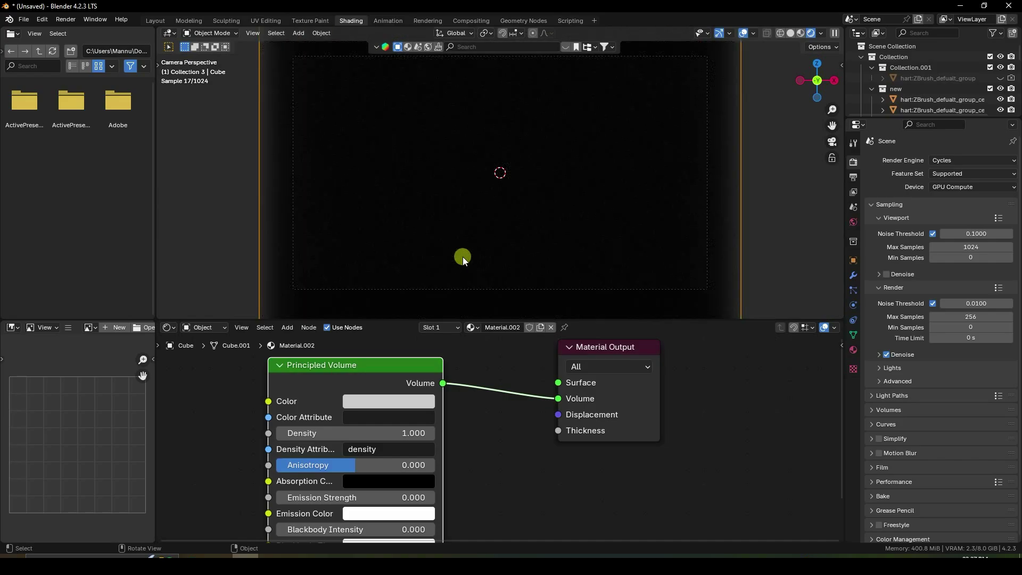
left_click(330, 433)
type("0.")
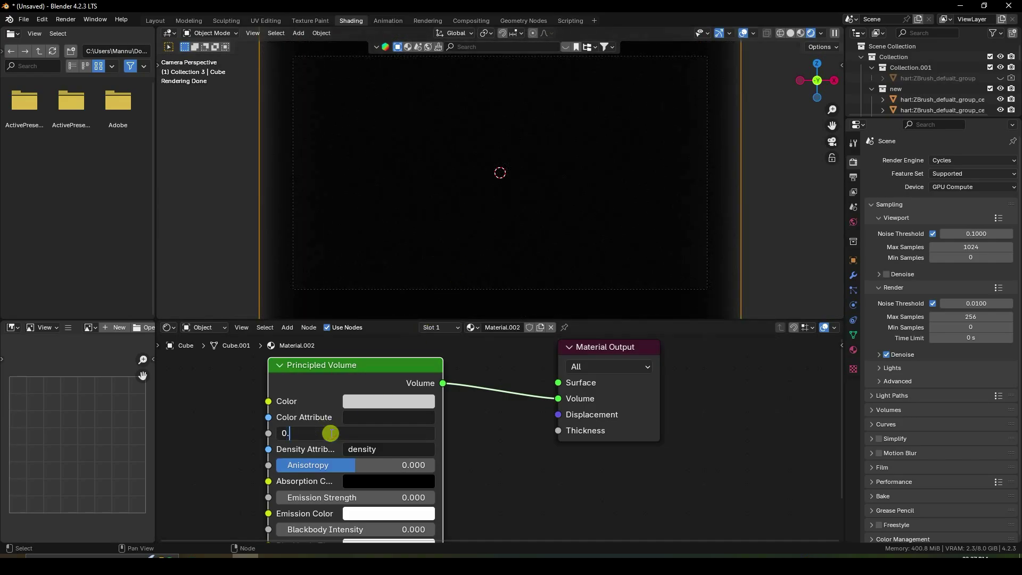
type("04")
key("Return")
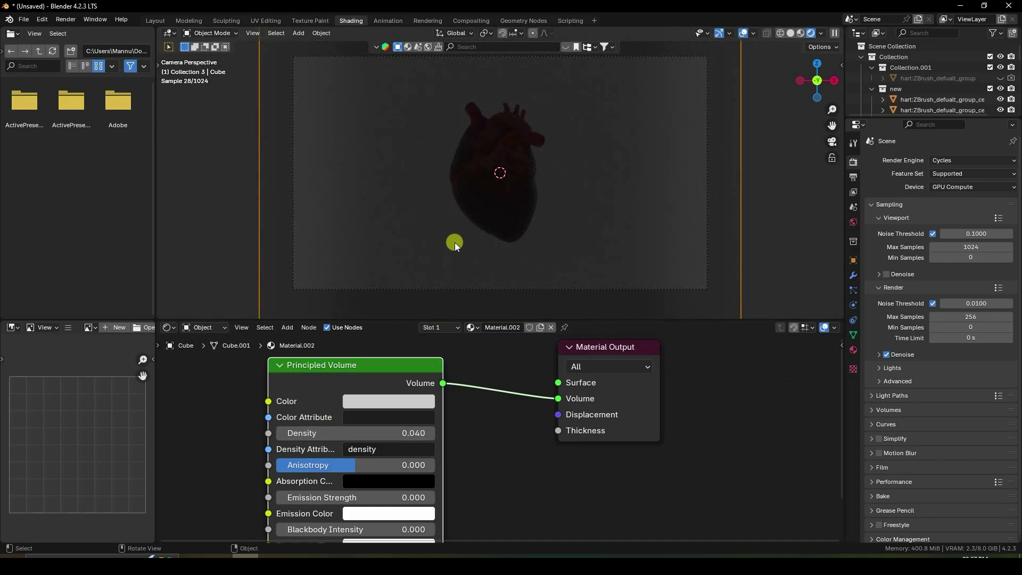
scroll(463, 241, "down", 2)
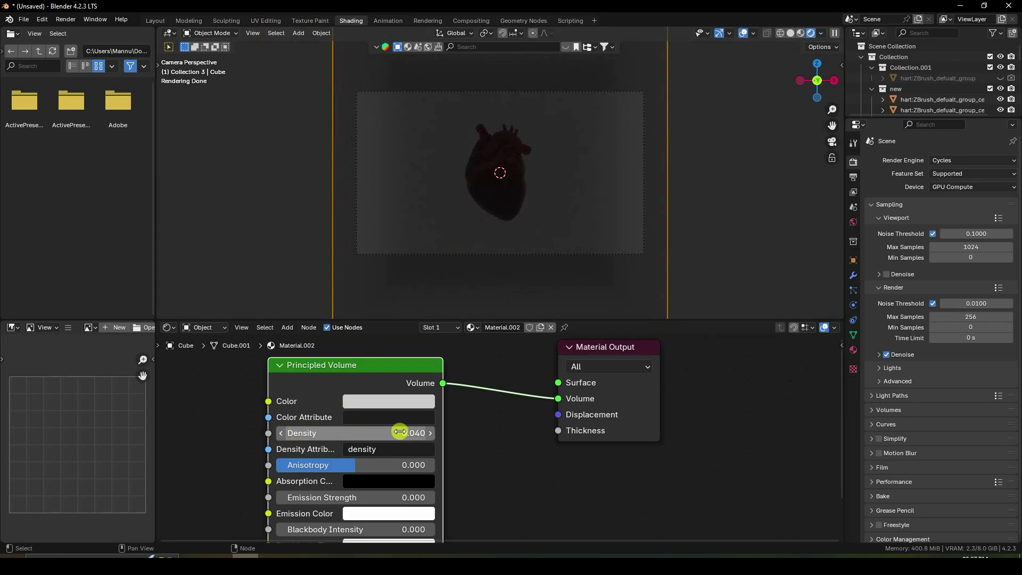
left_click(156, 21)
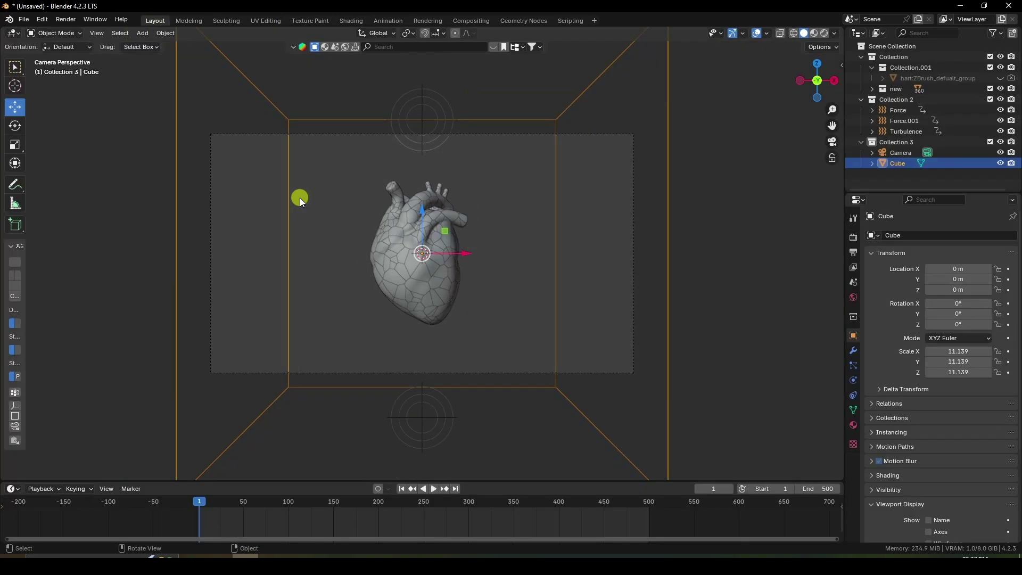
Step: Add an area light and slide it left of the heart along X
left_click(143, 33)
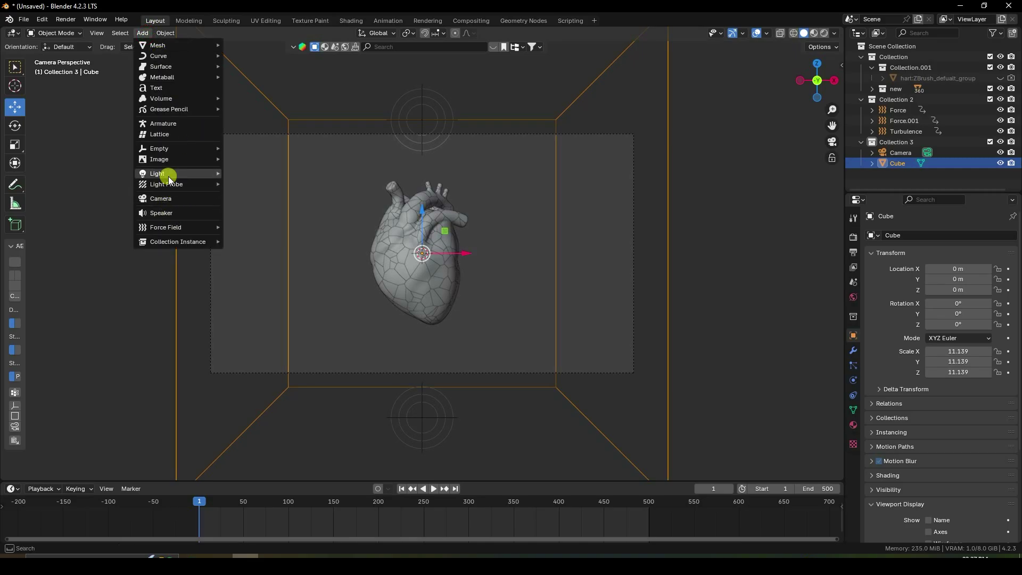
mouse_move(168, 176)
left_click(250, 208)
middle_click_drag(387, 212, 459, 251)
left_click_drag(459, 250, 201, 236)
Step: Rotate the area light -90° on Y to face the heart
left_click(21, 132)
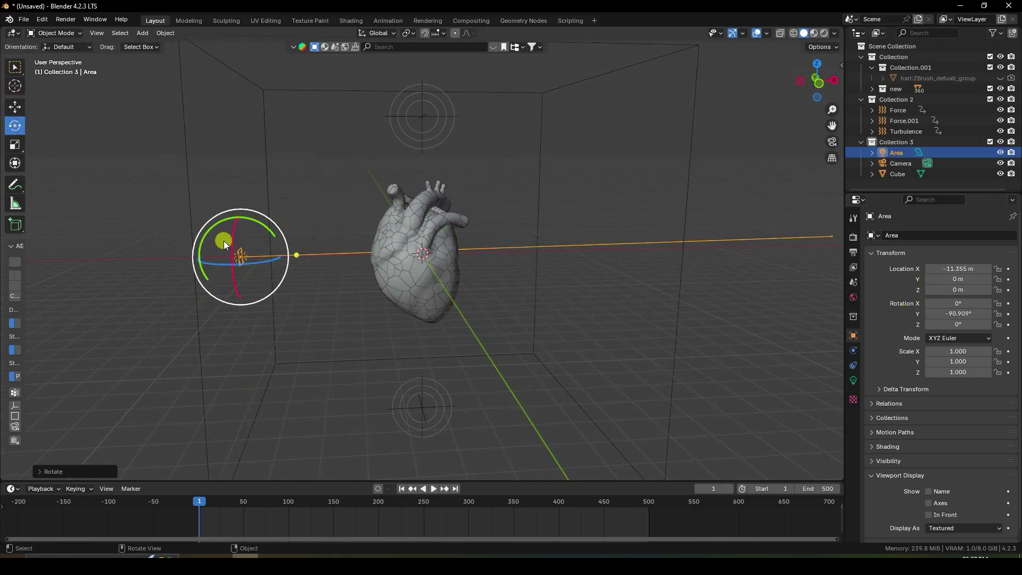
left_click(953, 313)
key("Return")
type("-90")
key("Return")
left_click(15, 106)
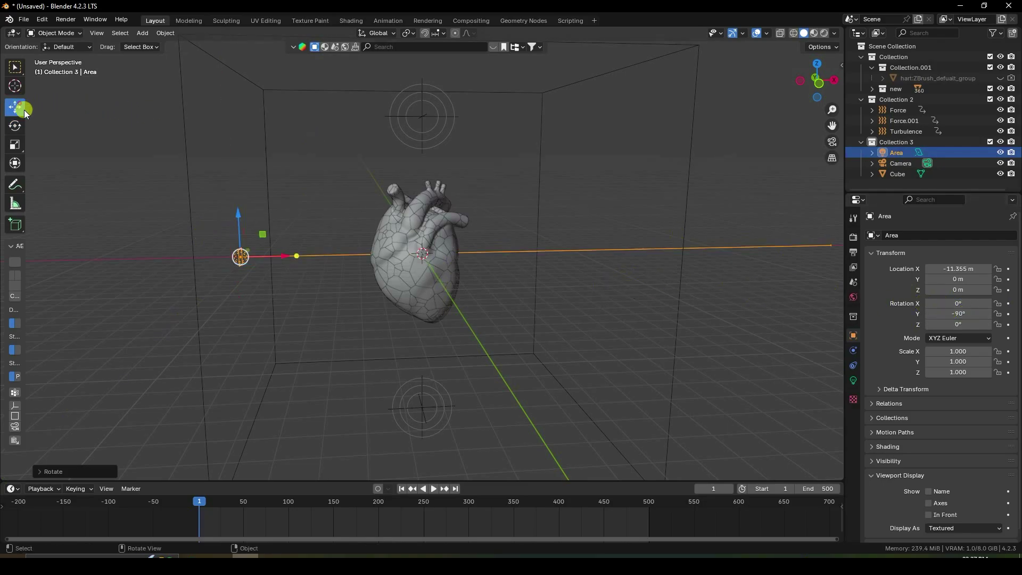
Step: Set the area light to 1000 W power and 10 m size
left_click(853, 380)
left_click(953, 308)
key("Return")
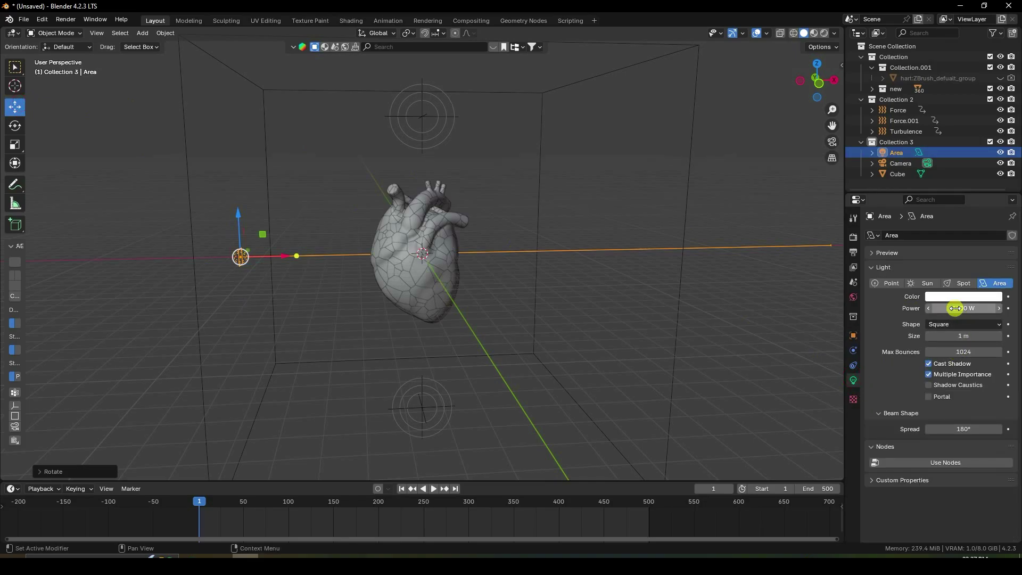
left_click(964, 334)
type("10")
key("Return")
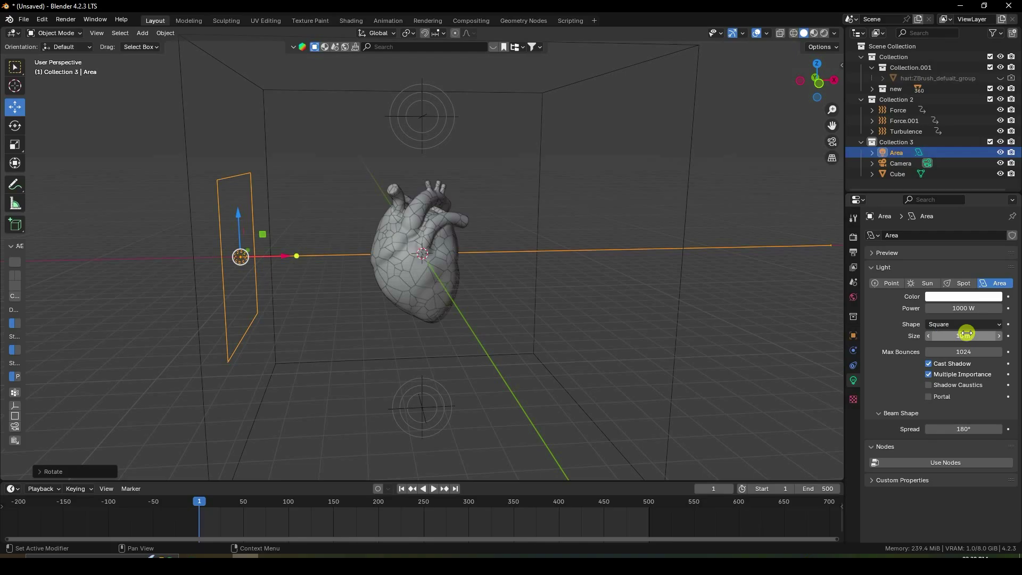
Step: Colour the light cyan-blue with Hue 0.6 and Saturation 1
left_click(963, 296)
left_click(943, 257)
type("0.6")
key("Return")
left_click(939, 268)
type("1")
key("Return")
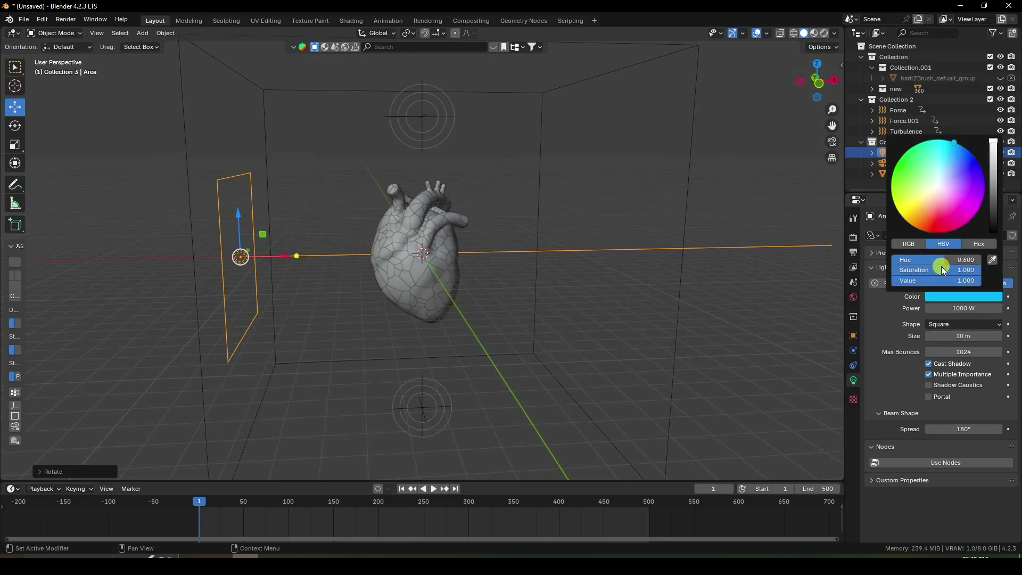
Step: Slide the area light slightly further left along X
middle_click_drag(665, 238, 452, 238)
left_click(320, 264)
left_click_drag(342, 262, 346, 261)
middle_click_drag(346, 261, 352, 272)
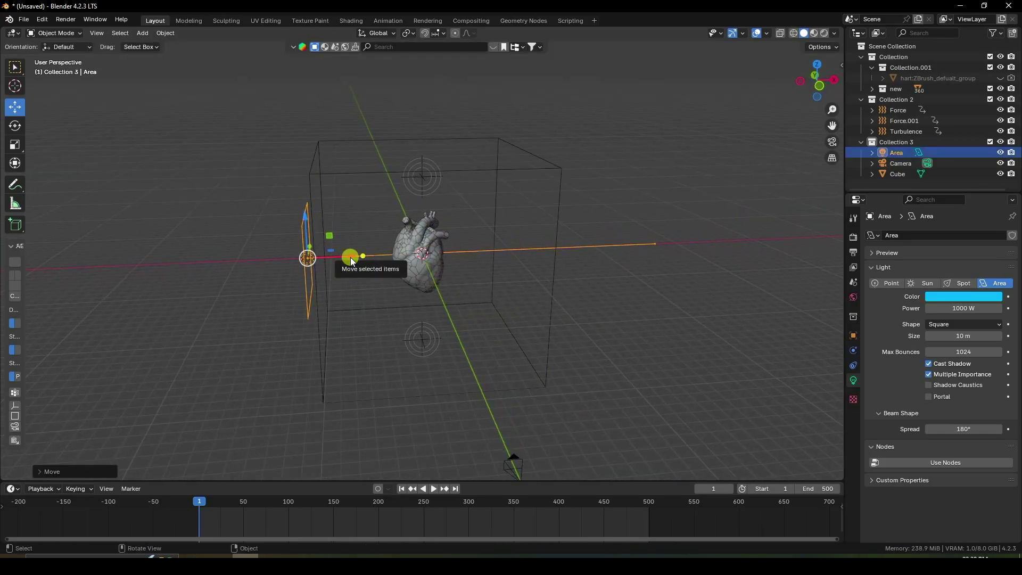
Step: Duplicate the blue area light, slide the copy right along X and rotate it 90° on Y
key("shift+d")
left_click(351, 261)
left_click_drag(354, 256, 609, 258)
middle_click_drag(610, 258, 580, 263)
mouse_move(580, 263)
left_mouse_down()
mouse_move(615, 257)
mouse_move(585, 258)
left_mouse_up()
left_click(853, 335)
left_click_drag(957, 314, 236, 356)
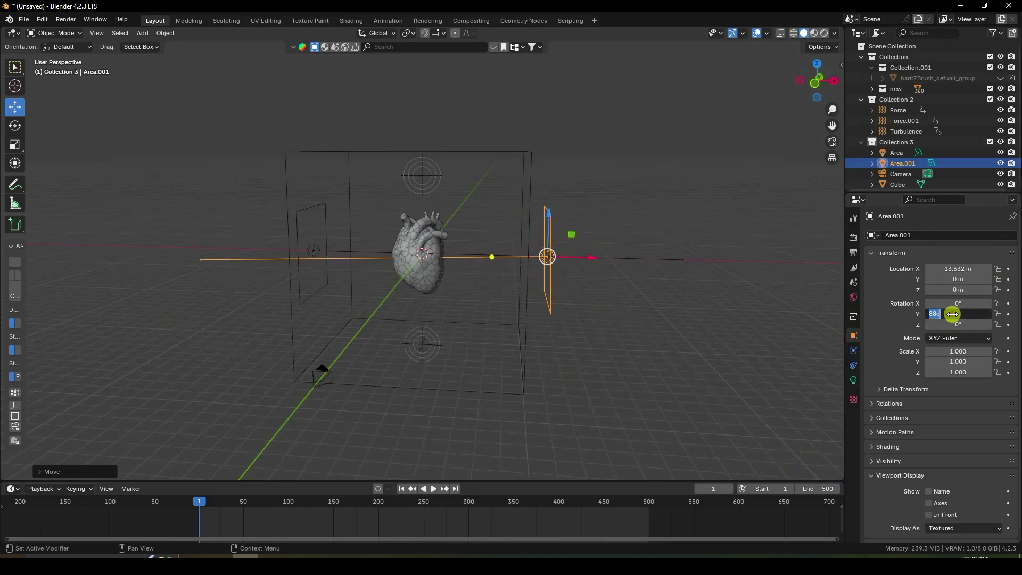
type("90")
key("Return")
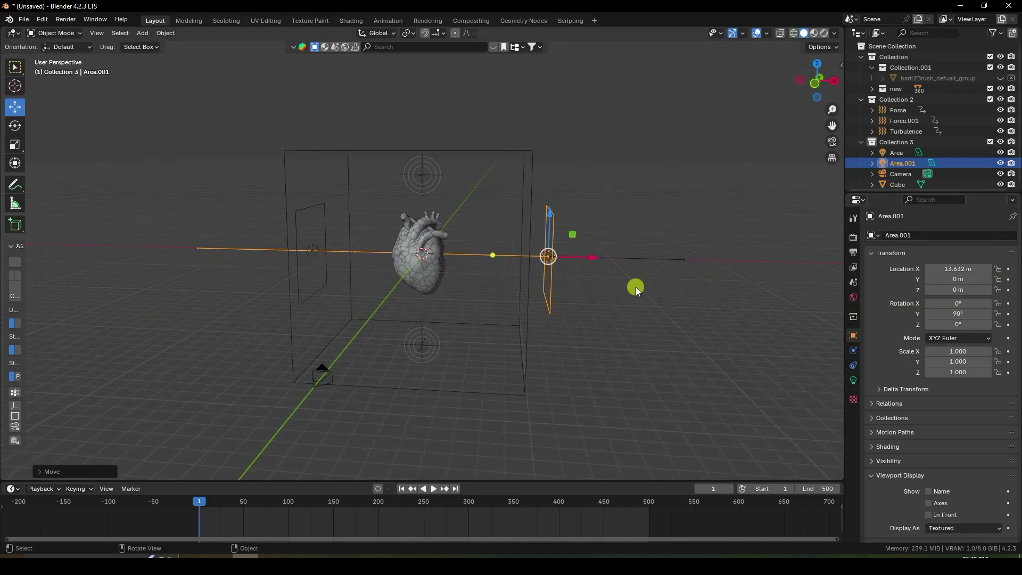
Step: In camera view, nudge Area.001 to X 13.29 m and preview the scene rendered
key("KP_0")
scroll(439, 254, "up", 2)
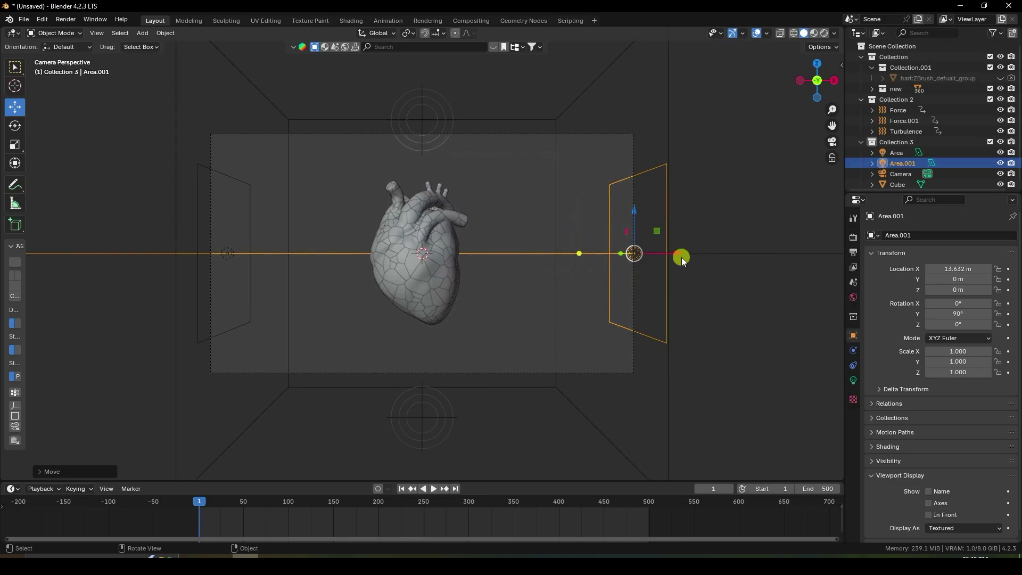
left_click_drag(676, 256, 671, 254)
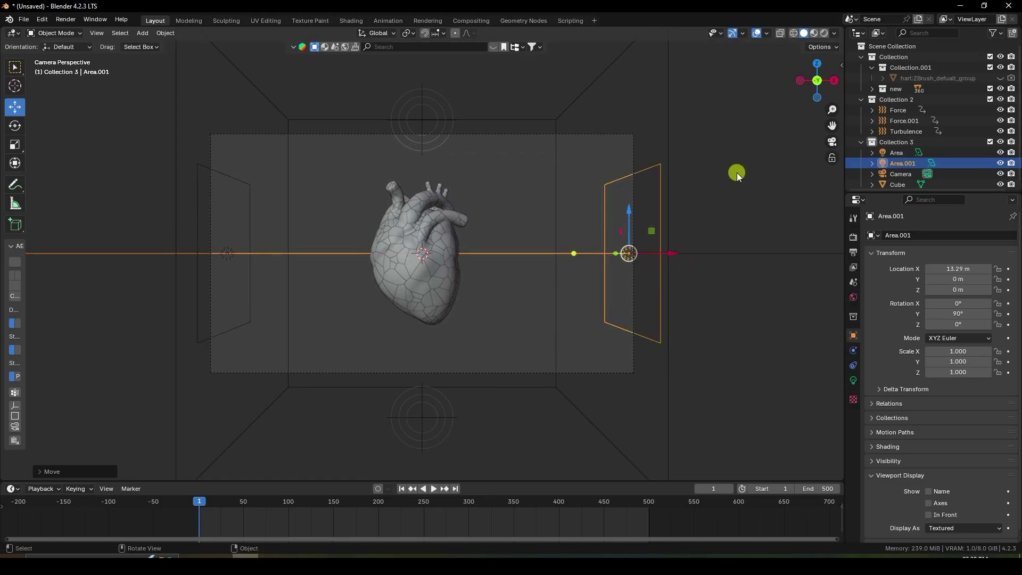
left_click(825, 35)
scroll(534, 249, "up", 3)
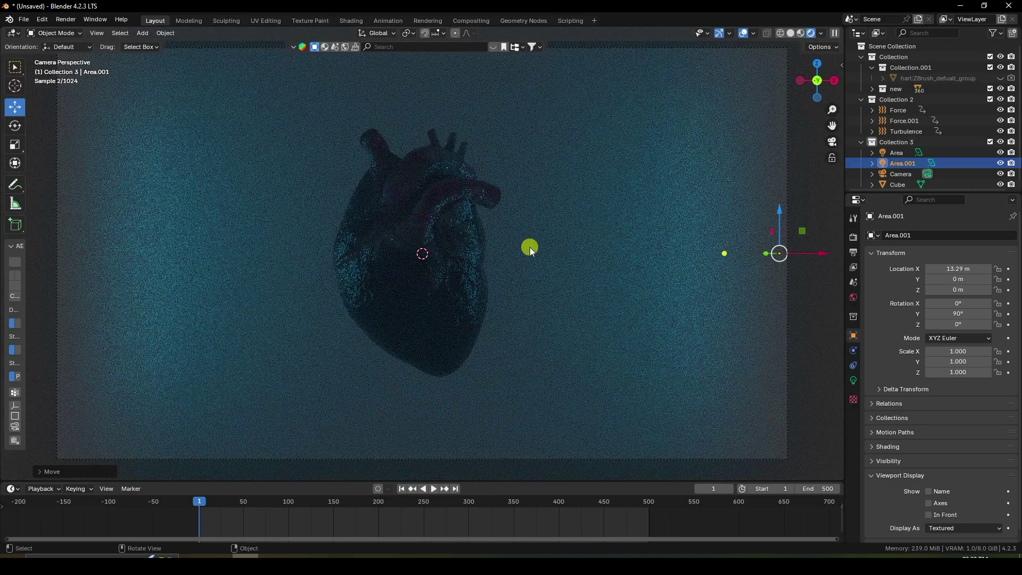
scroll(425, 280, "down", 2)
scroll(532, 292, "up", 1)
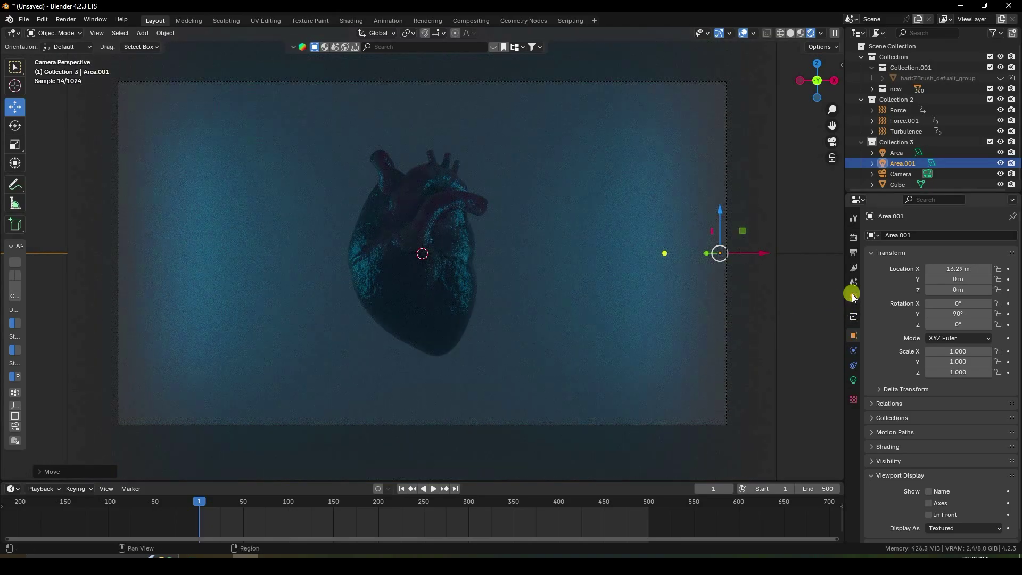
Step: Set the World colour Value to 0 for black, deselect the light, and make Collection 3 active
left_click(853, 296)
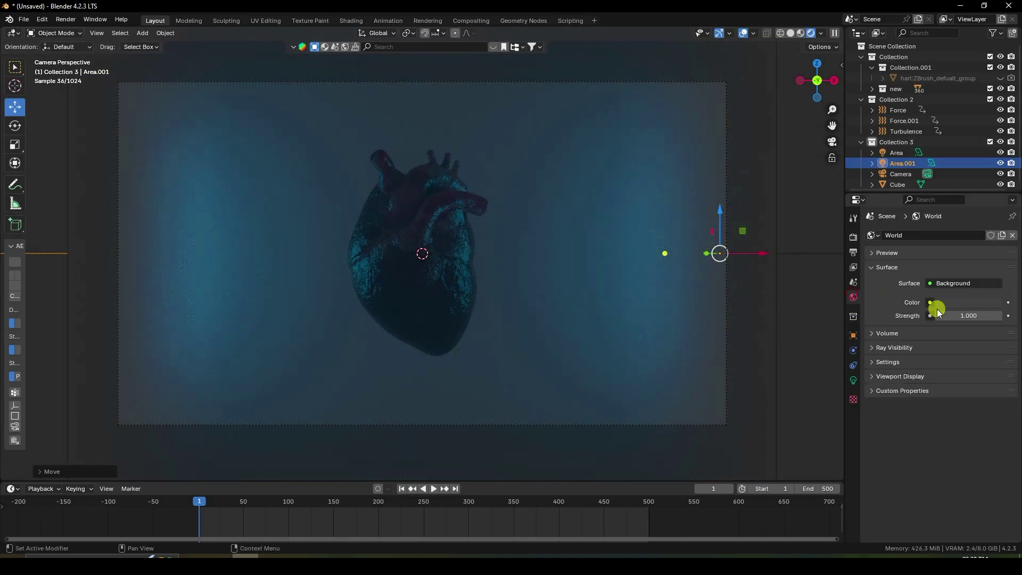
left_click(953, 301)
left_click_drag(988, 200, 994, 167)
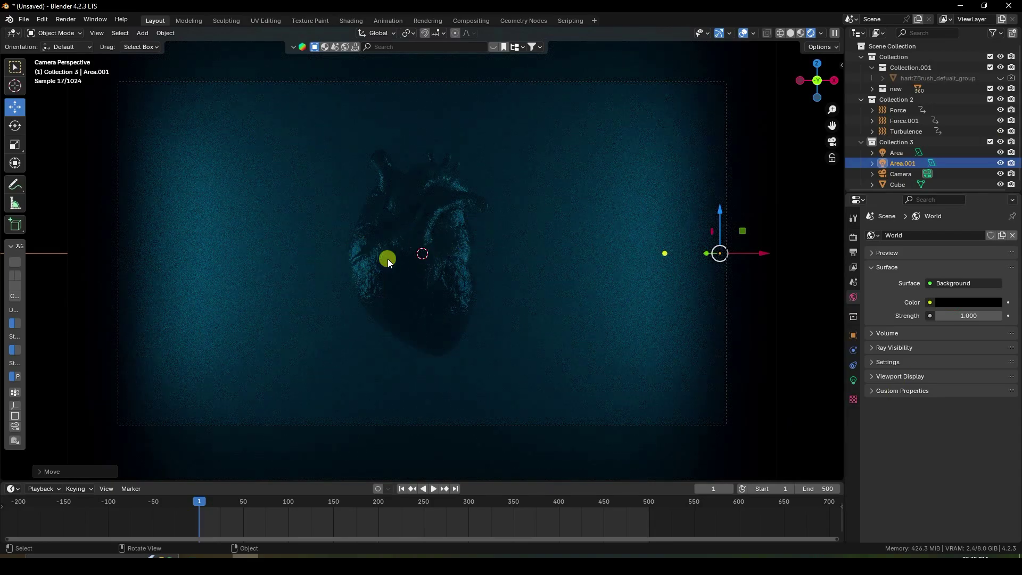
left_click(806, 234)
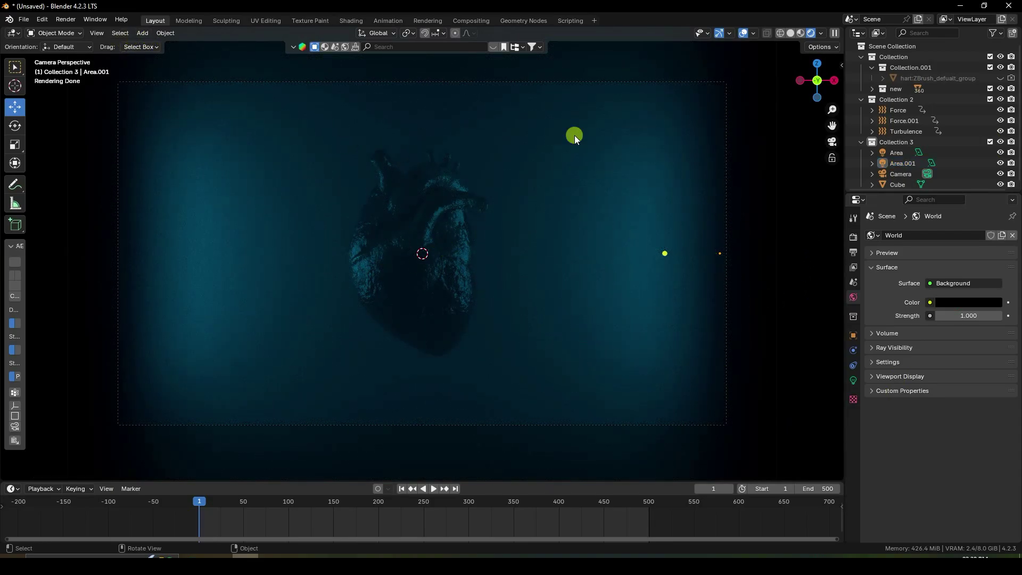
left_click(894, 141)
Step: Add a Spot light, raise it along Z above the heart, and show its 10 W light settings in Solid view
left_click(143, 35)
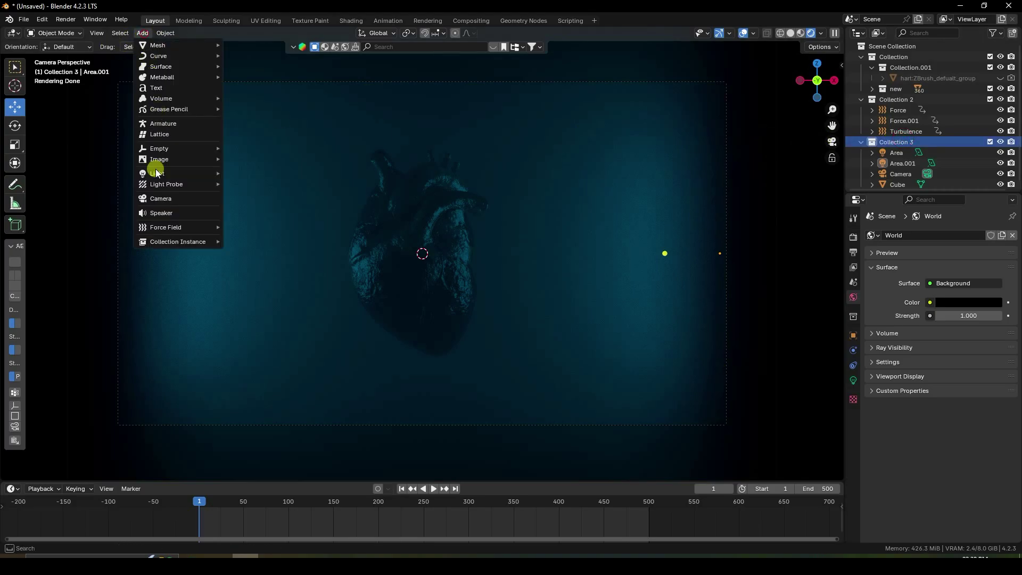
mouse_move(159, 174)
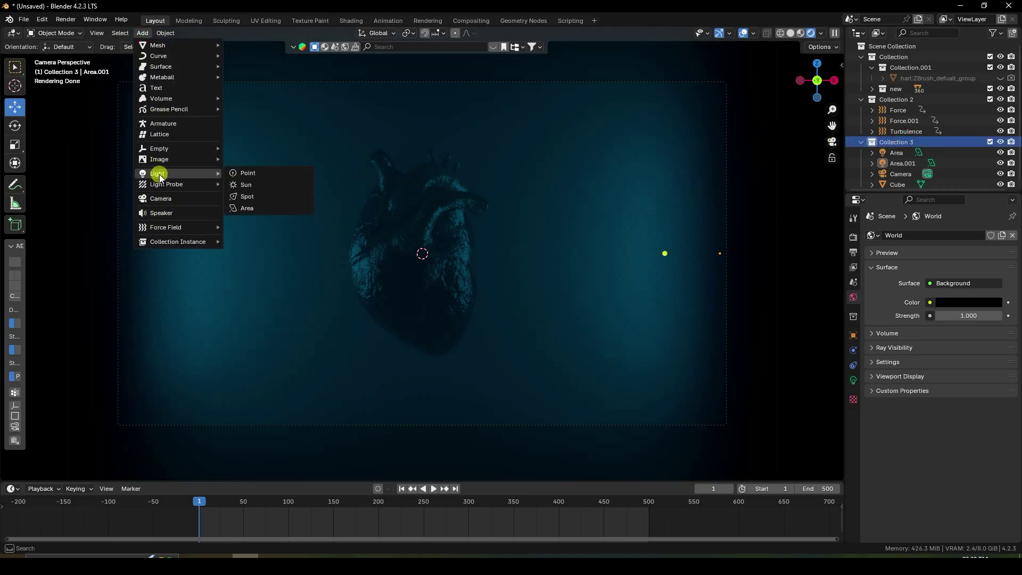
left_click(263, 194)
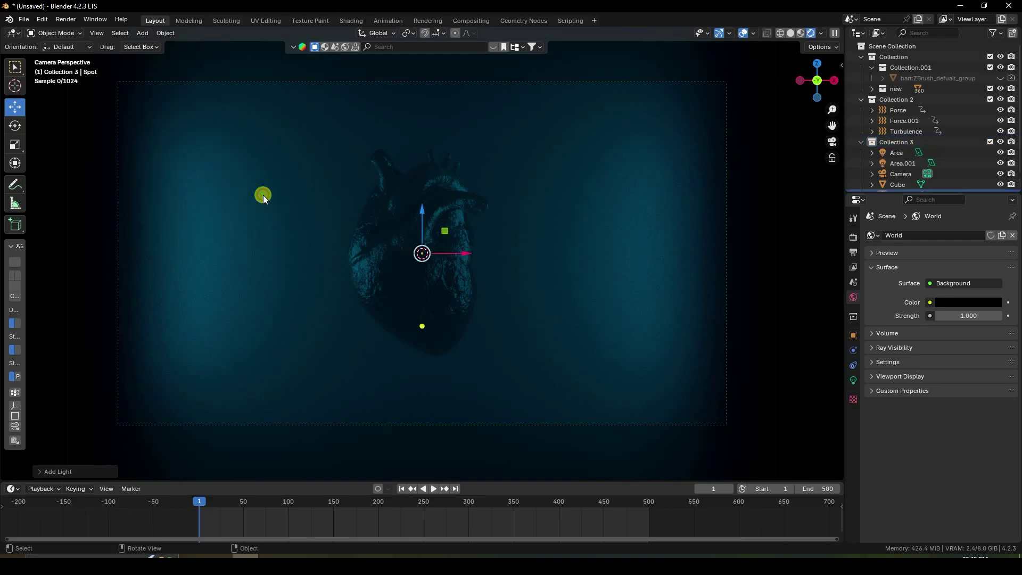
scroll(401, 259, "down", 3)
key("g")
key("z")
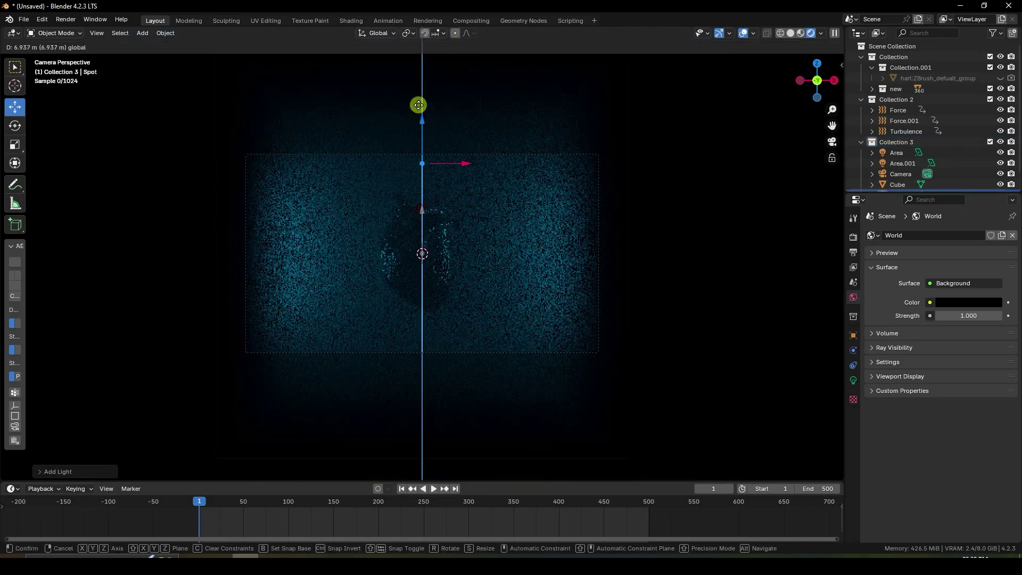
left_click(418, 105)
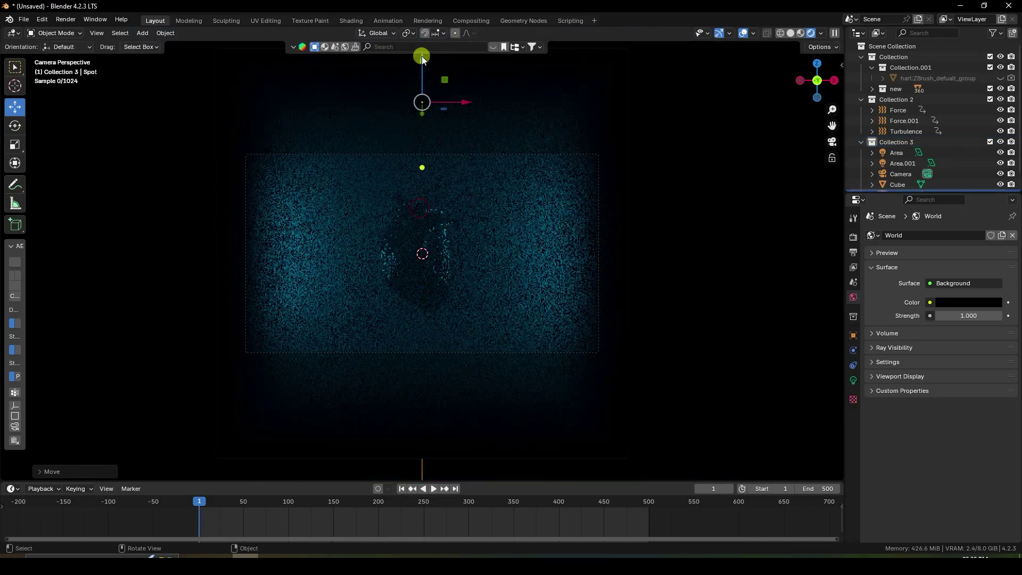
left_click(790, 34)
mouse_move(428, 198)
middle_mouse_down()
mouse_move(426, 234)
mouse_move(476, 247)
mouse_move(446, 280)
middle_mouse_up()
left_click(852, 380)
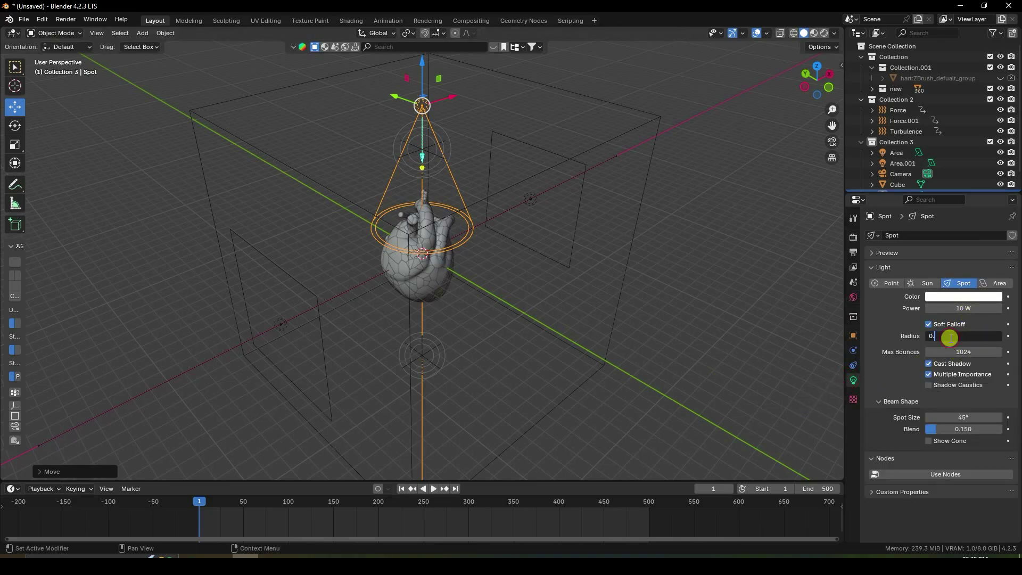
Step: Give the spot light a 0.1 m radius, 50000 W power, a wider cone and blend 1.0
key("Return")
middle_click_drag(559, 346, 832, 343)
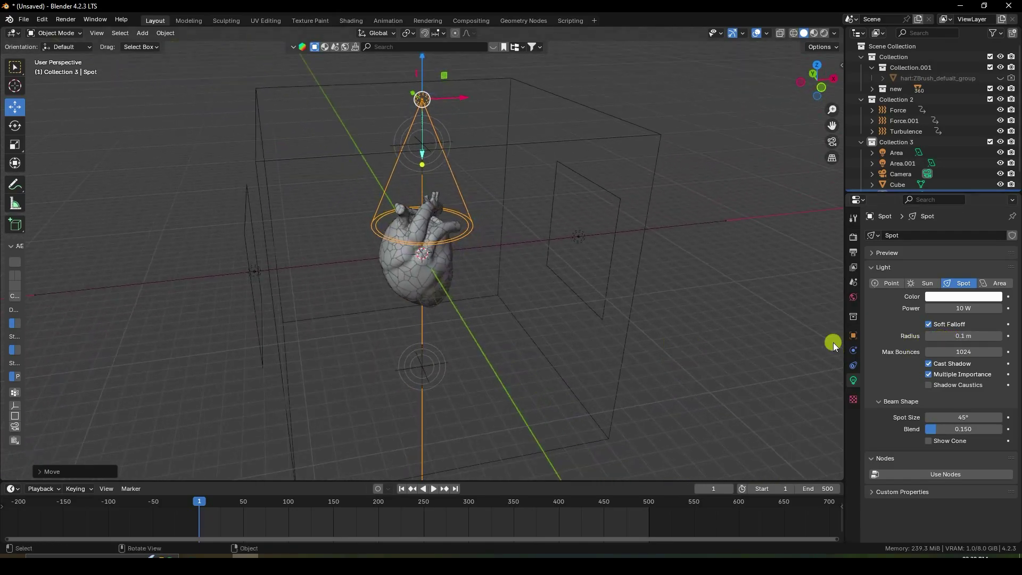
left_click(966, 307)
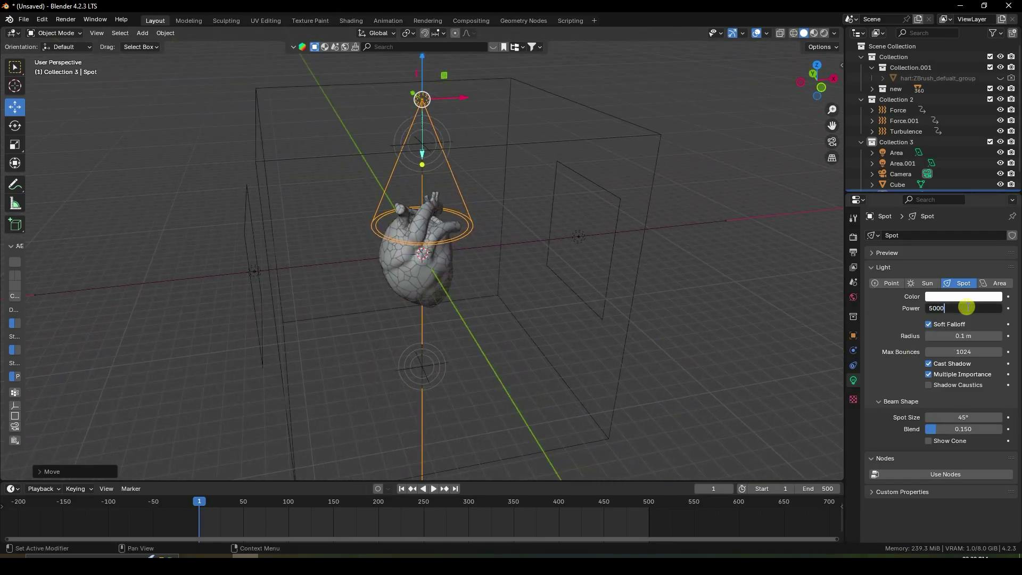
key("Return")
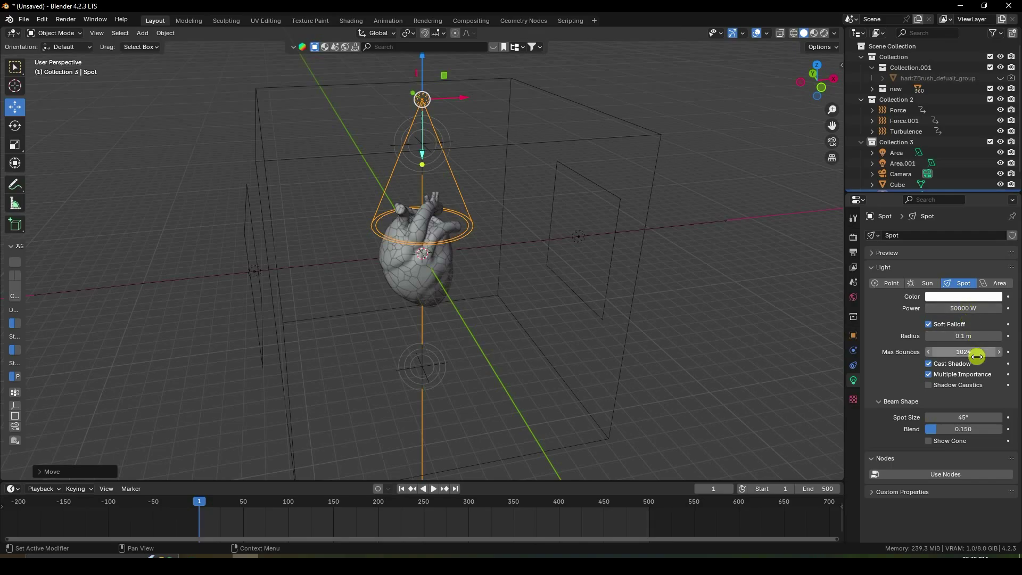
left_click_drag(927, 421, 278, 412)
middle_click_drag(550, 313, 569, 340)
left_click_drag(960, 429, 302, 433)
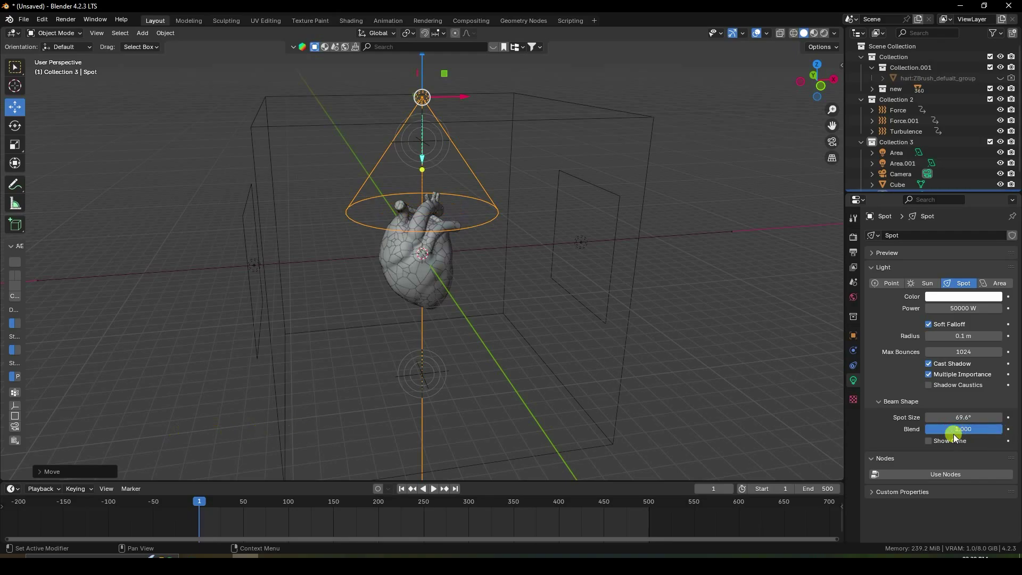
scroll(490, 279, "down", 3)
Step: Set the cone to 63.3° with the gizmo, scale the spot light and raise it higher above the heart
mouse_move(423, 208)
left_mouse_down()
mouse_move(423, 195)
mouse_move(422, 207)
left_mouse_up()
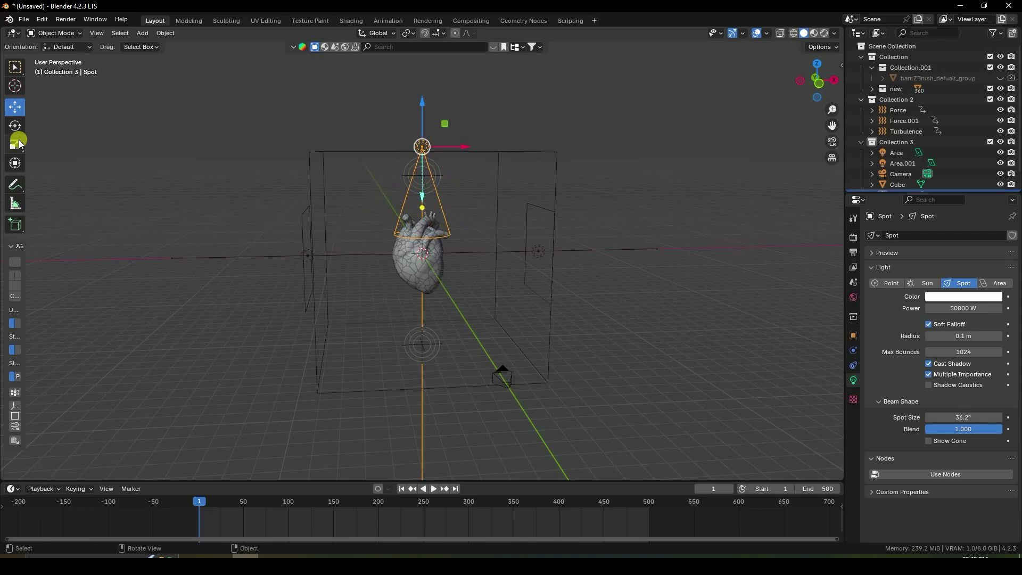
left_click(18, 143)
left_click_drag(420, 104, 436, 64)
scroll(412, 97, "up", 2)
left_click(14, 107)
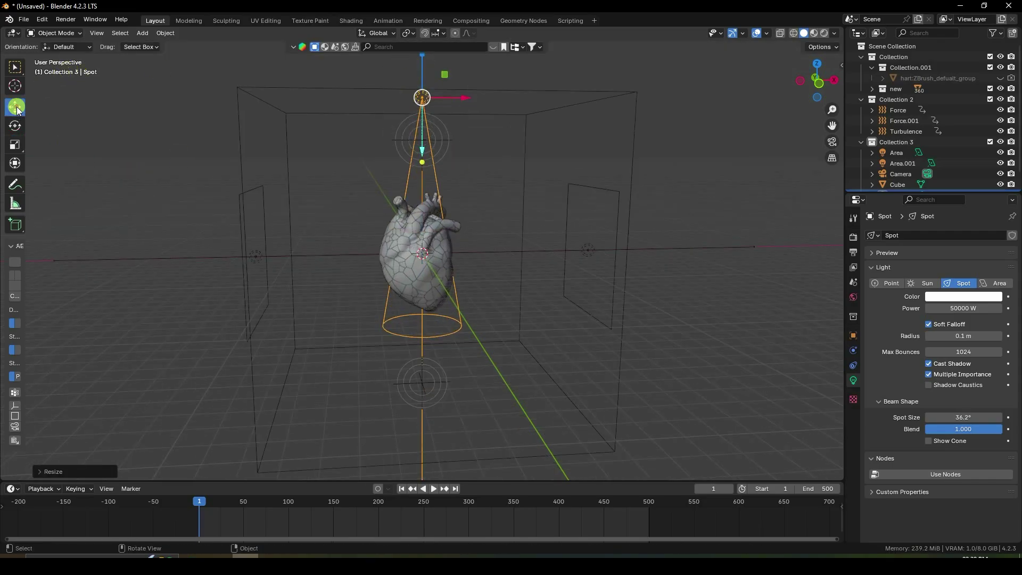
scroll(427, 212, "down", 1)
mouse_move(424, 176)
left_mouse_down()
mouse_move(421, 149)
mouse_move(424, 173)
left_mouse_up()
left_click_drag(425, 72, 426, 49)
middle_click_drag(426, 49, 487, 148)
scroll(528, 177, "up", 2)
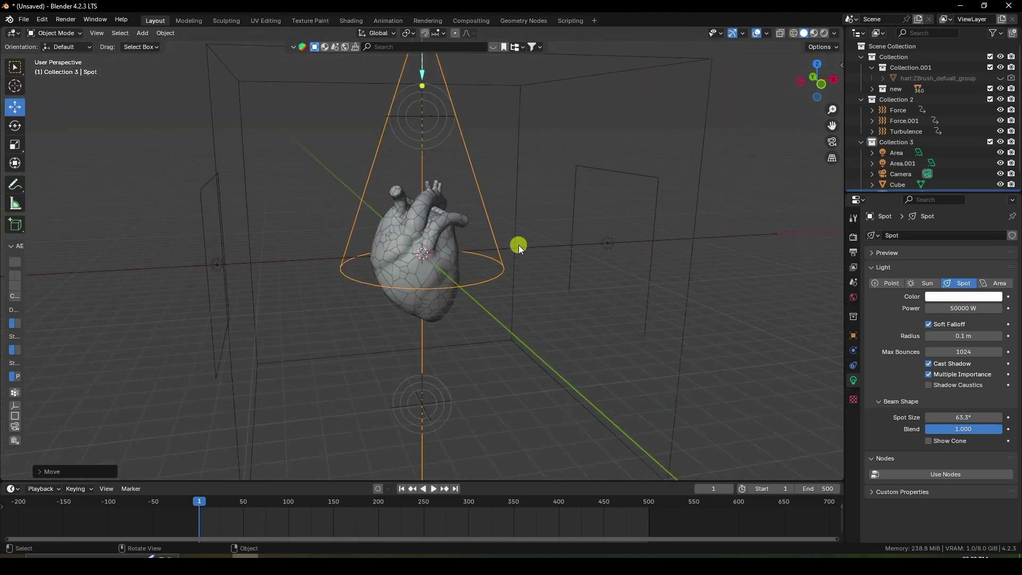
key("KP_0")
Step: Make the spot light fully saturated red and preview it in Rendered shading
left_click(967, 295)
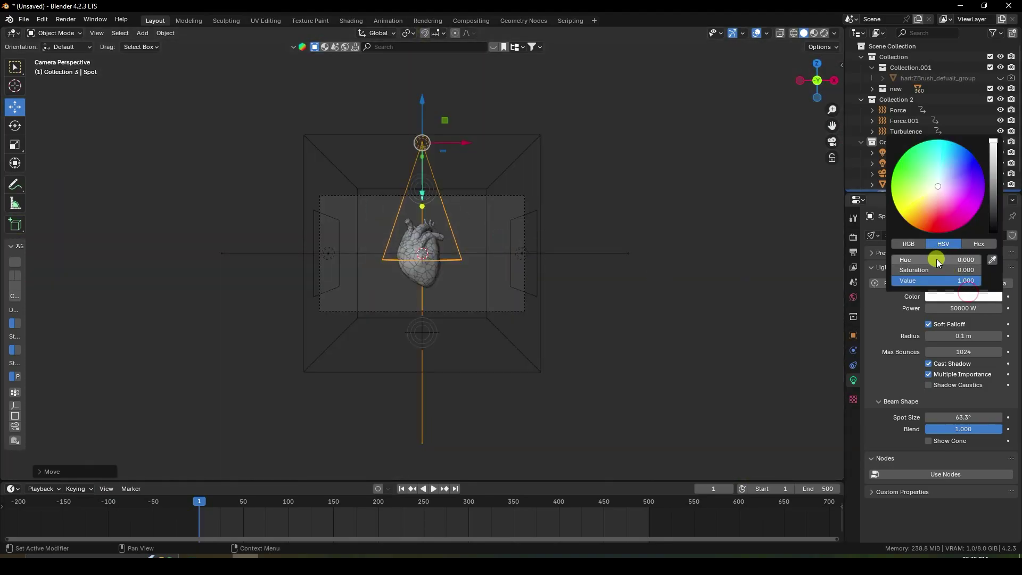
left_click_drag(935, 261, 187, 256)
left_click_drag(958, 270, 981, 270)
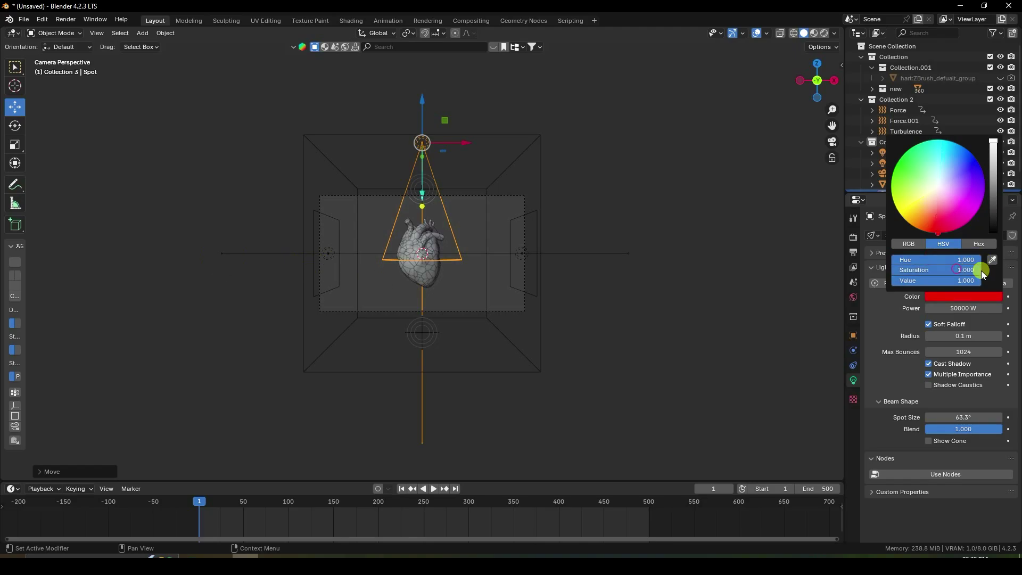
scroll(426, 216, "up", 2)
scroll(426, 216, "up", 3)
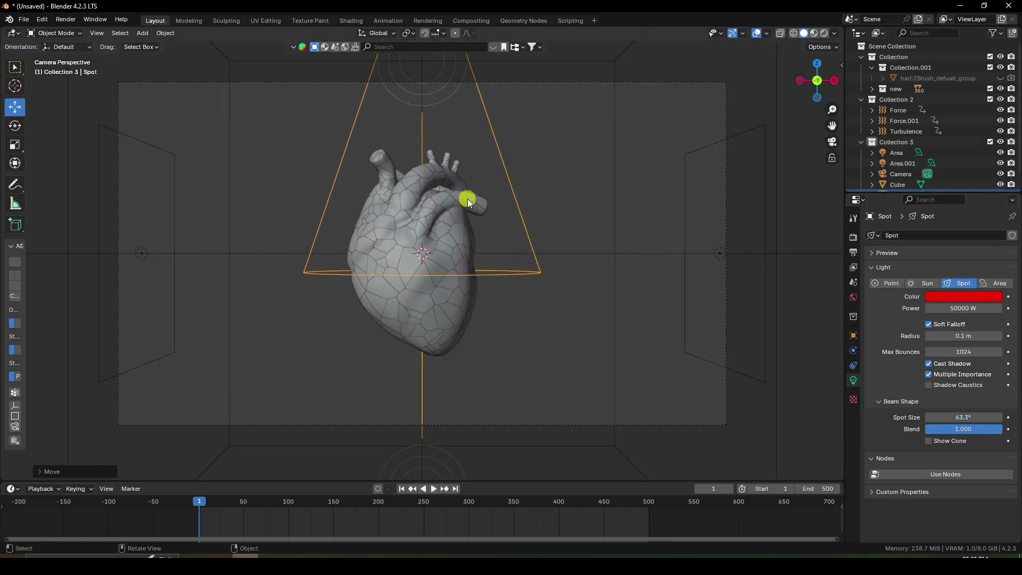
left_click(824, 33)
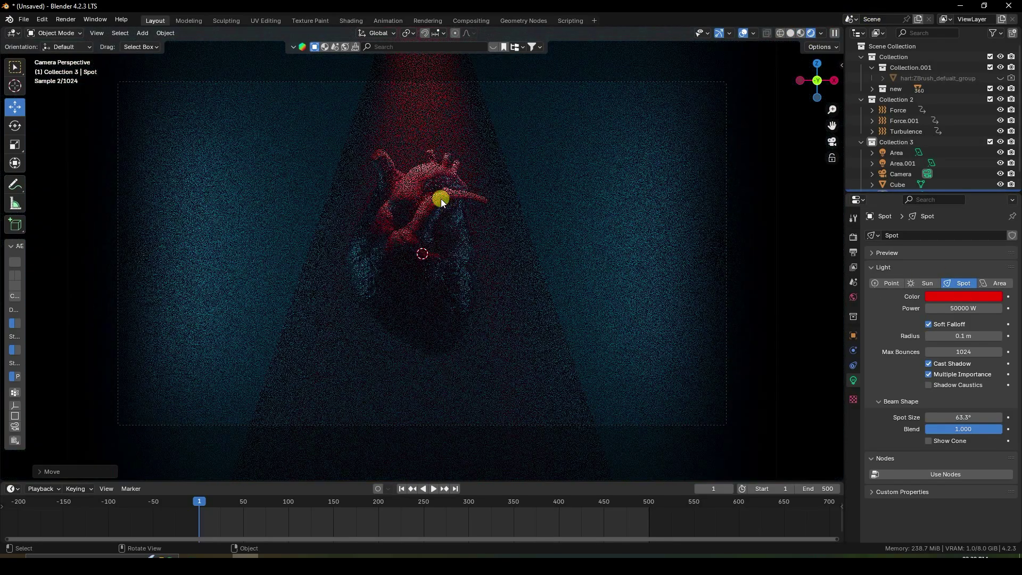
scroll(425, 181, "up", 1)
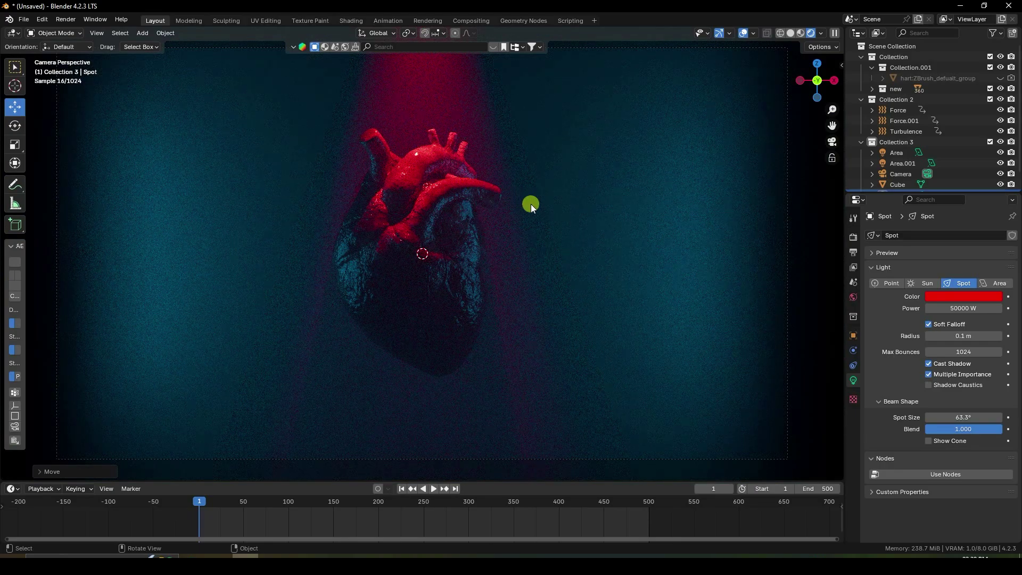
Step: Raise the spot light power to 70000 W and return to Solid shading
left_click(958, 308)
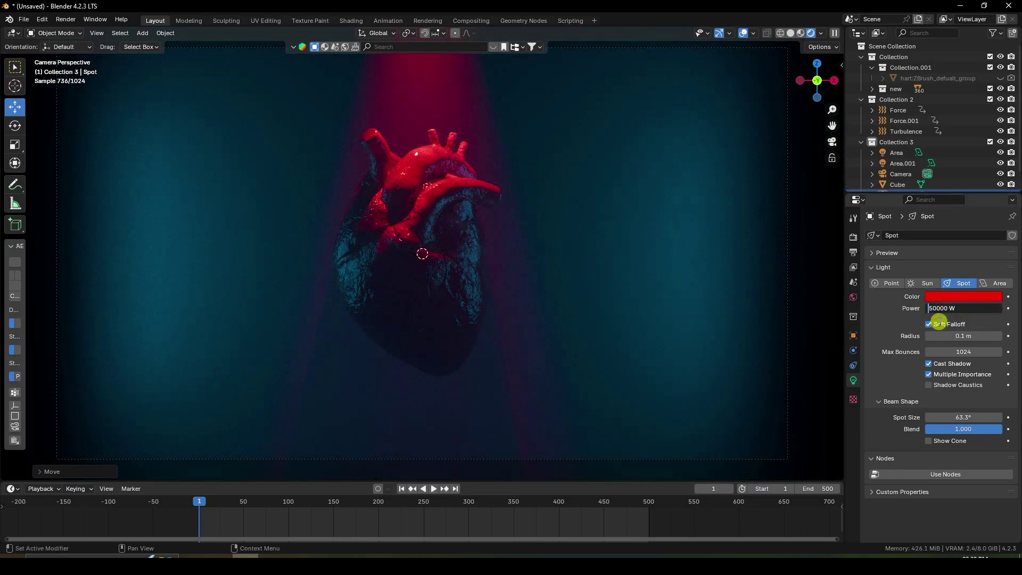
left_click(938, 321)
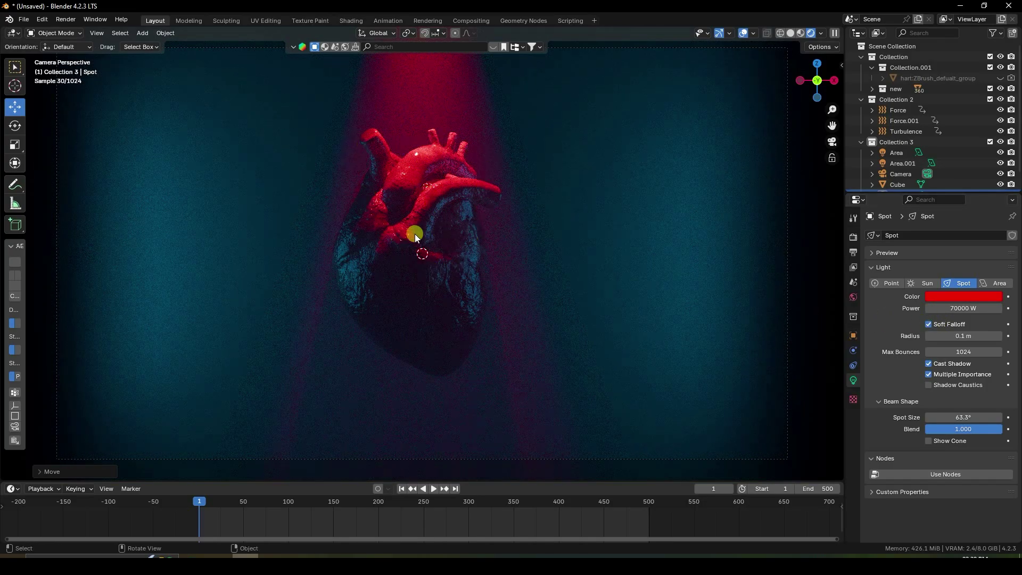
scroll(404, 175, "down", 1)
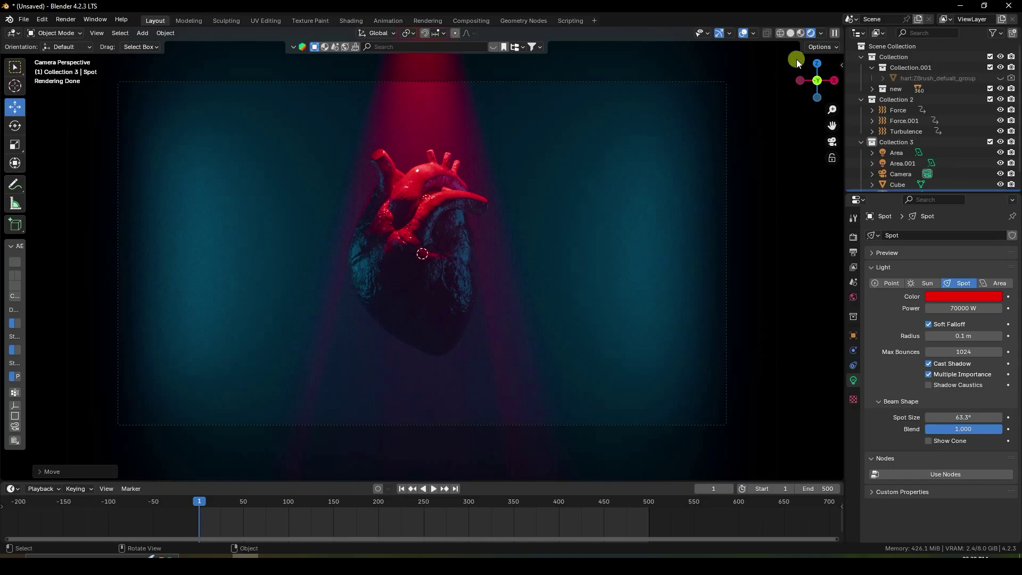
left_click(791, 33)
scroll(474, 221, "down", 2)
mouse_move(474, 221)
middle_mouse_down()
mouse_move(487, 243)
mouse_move(467, 243)
middle_mouse_up()
Step: Add a plane mesh, raise it along Z and enlarge it
left_click(143, 33)
mouse_move(156, 44)
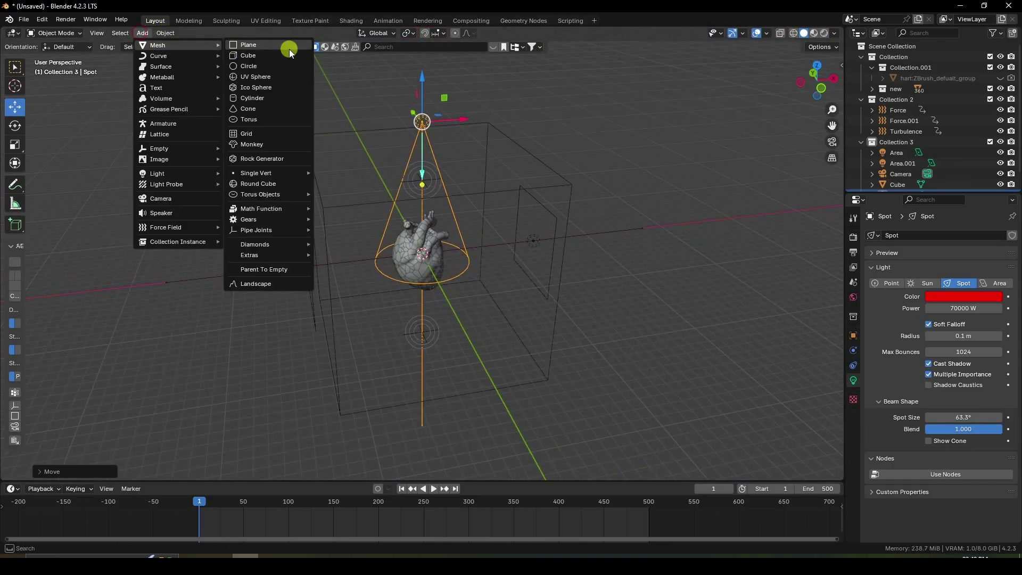
left_click(291, 49)
left_click_drag(421, 181, 444, 127)
key("s")
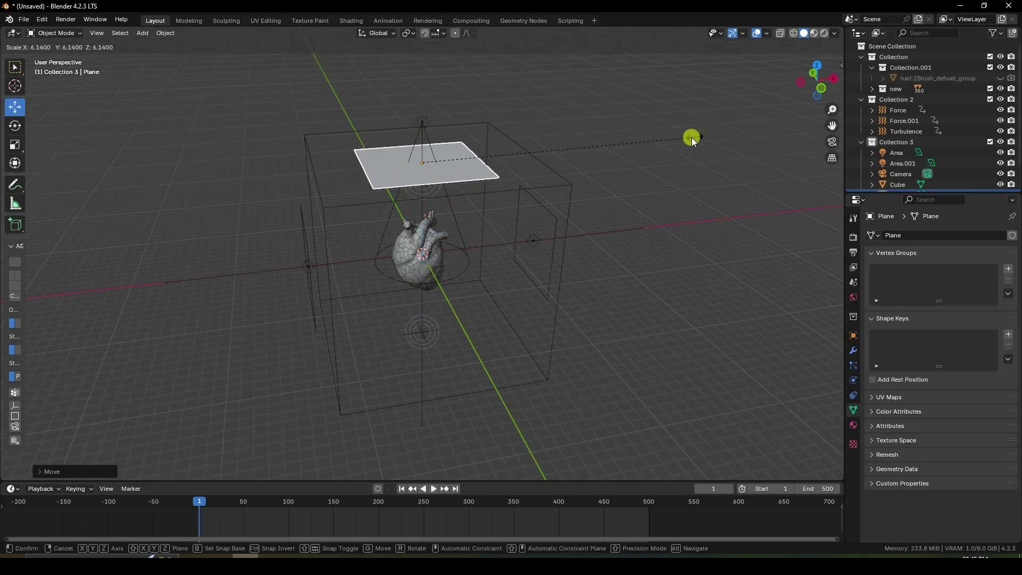
left_click(657, 148)
middle_click_drag(658, 149, 514, 209)
Step: Set the plane's scale to 6 on X, Y and Z and raise it to Z 11.532 m
left_click(852, 335)
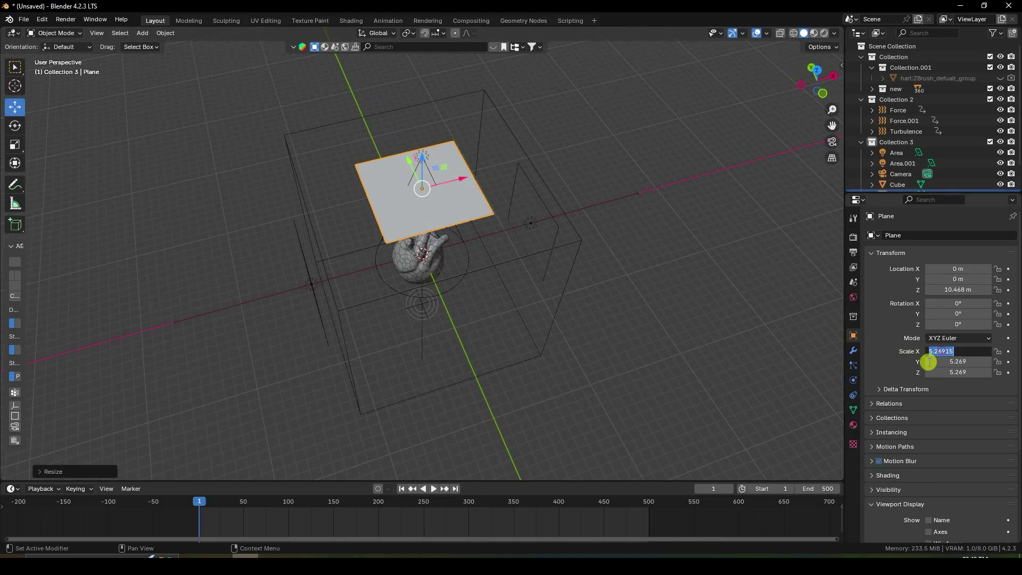
key("Tab")
type("6")
key("Tab")
type("6")
key("Return")
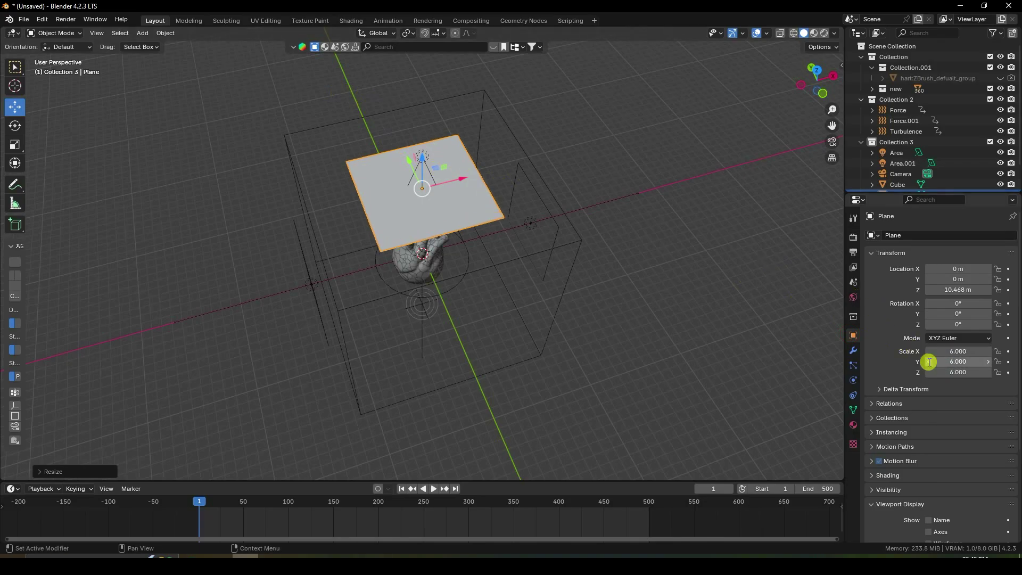
key("KP_1")
left_click_drag(431, 135, 504, 114)
middle_click_drag(504, 113, 378, 199)
left_click(381, 199)
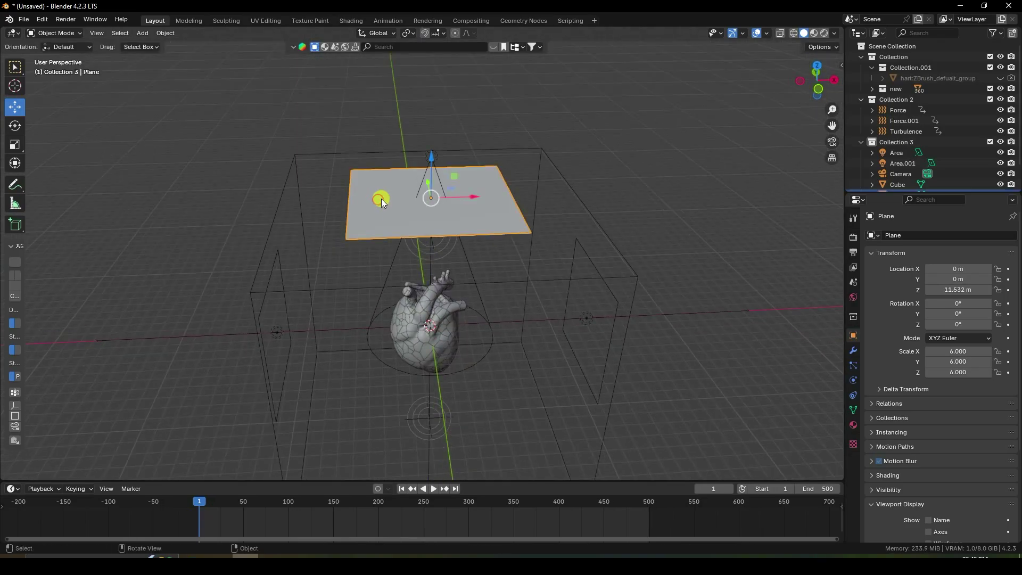
Step: In the Shading workspace, save the file as untitled.blend and give the plane a new material
left_click(352, 20)
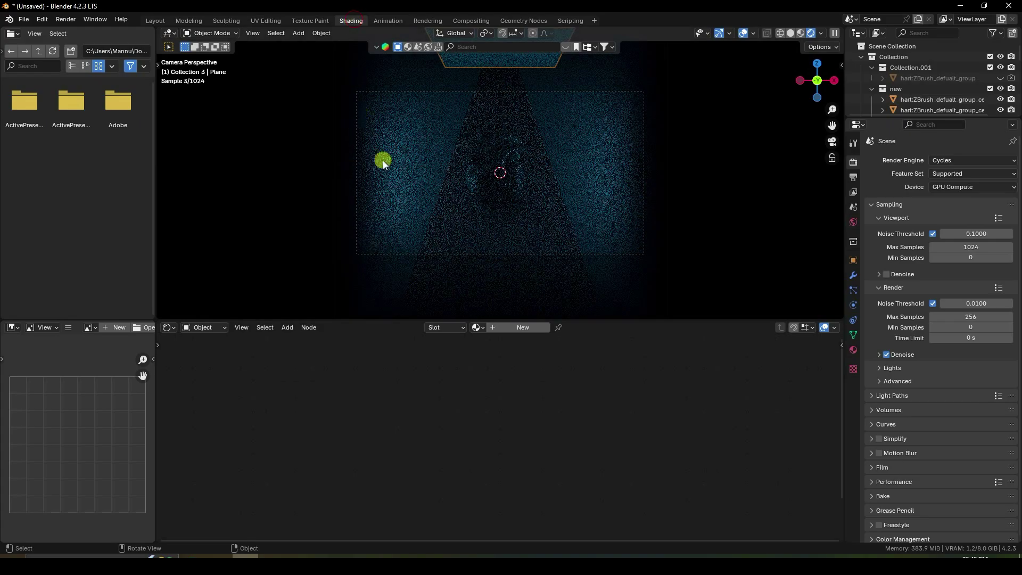
key("ctrl+s")
middle_click_drag(597, 290, 611, 23)
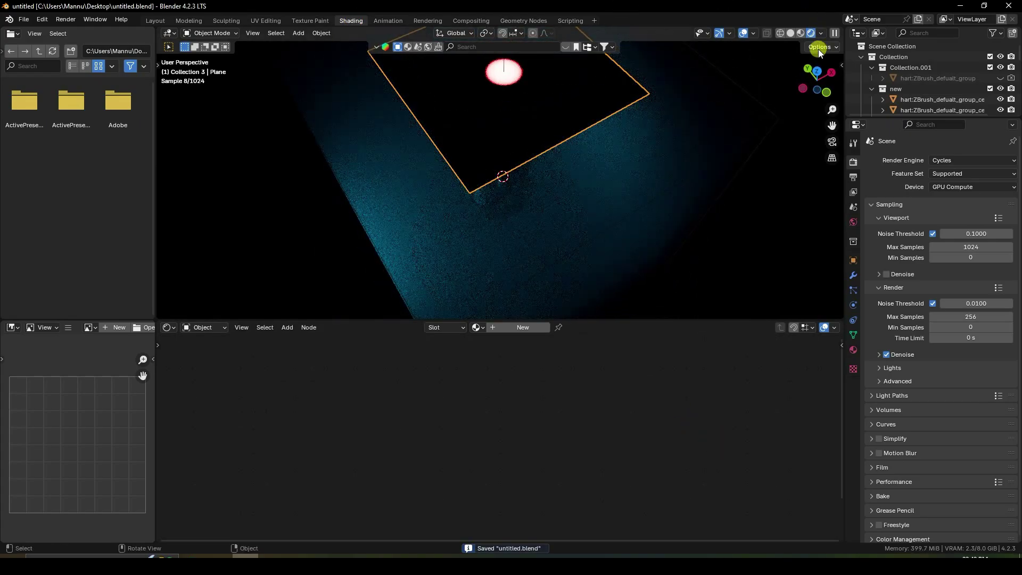
left_click(791, 33)
left_click(501, 327)
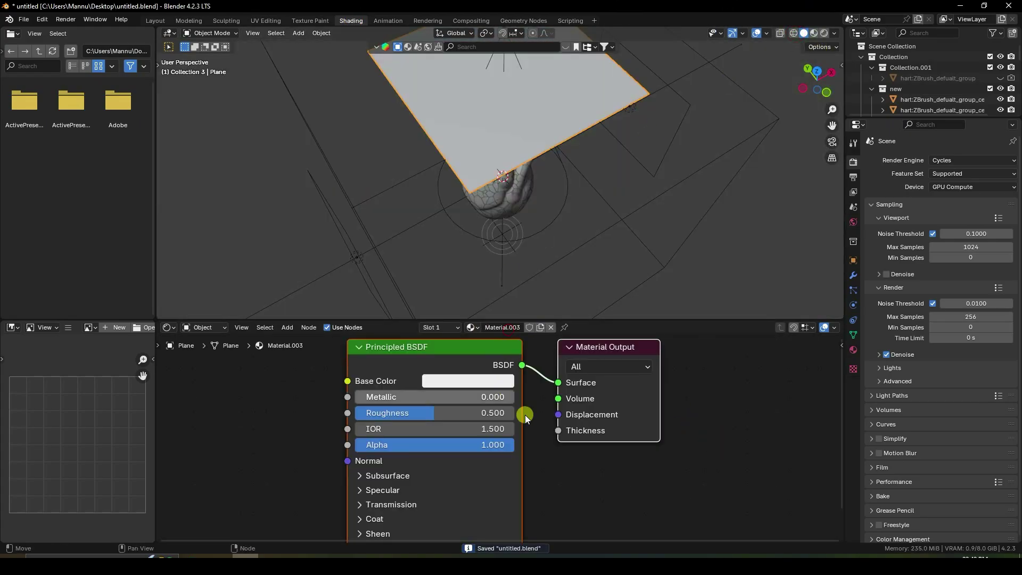
Step: Add a Noise Texture node to the plane's material
key("shift+a")
left_click(347, 408)
type("noi")
left_click(401, 426)
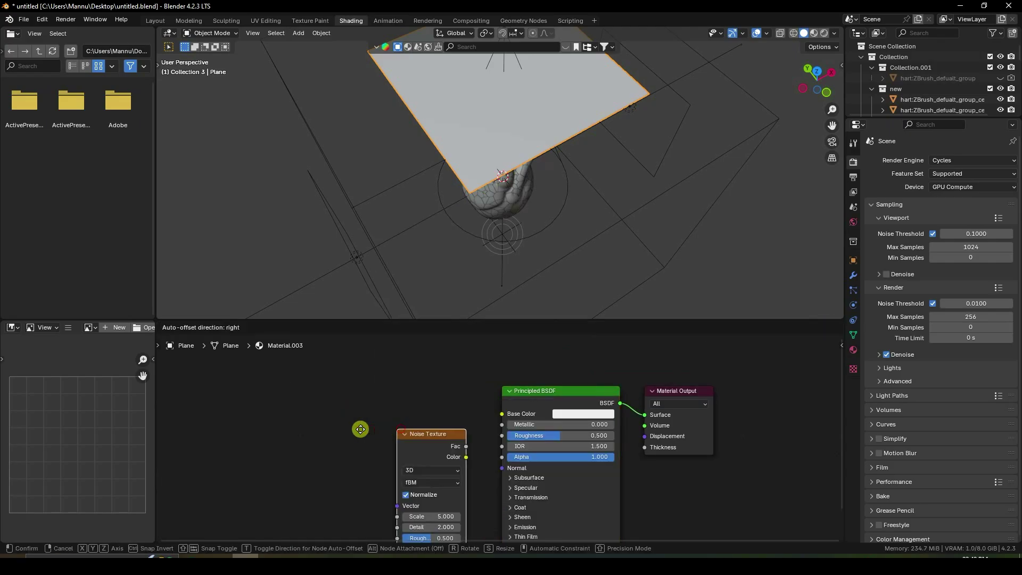
left_click(209, 390)
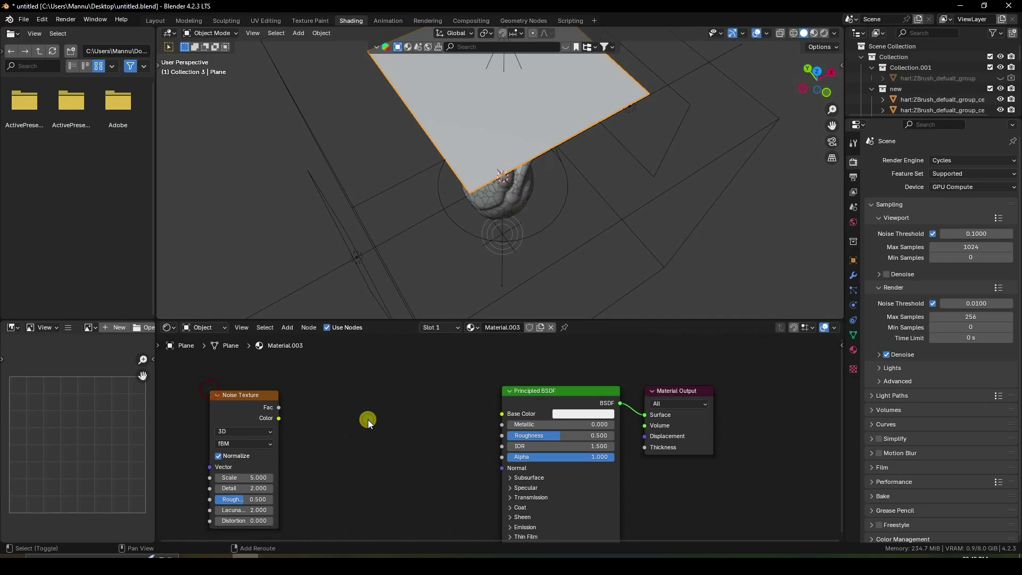
Step: Add a Color Ramp, feed noise Fac into it and its Color into the BSDF Alpha
key("shift+a")
left_click(350, 407)
type("colo")
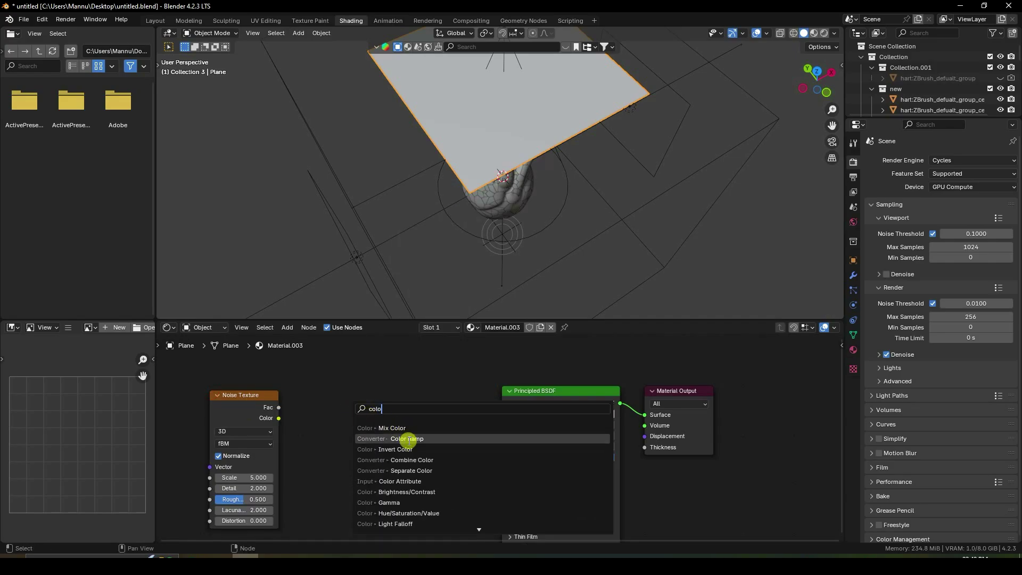
left_click(406, 439)
left_click(318, 390)
left_click_drag(279, 406, 318, 484)
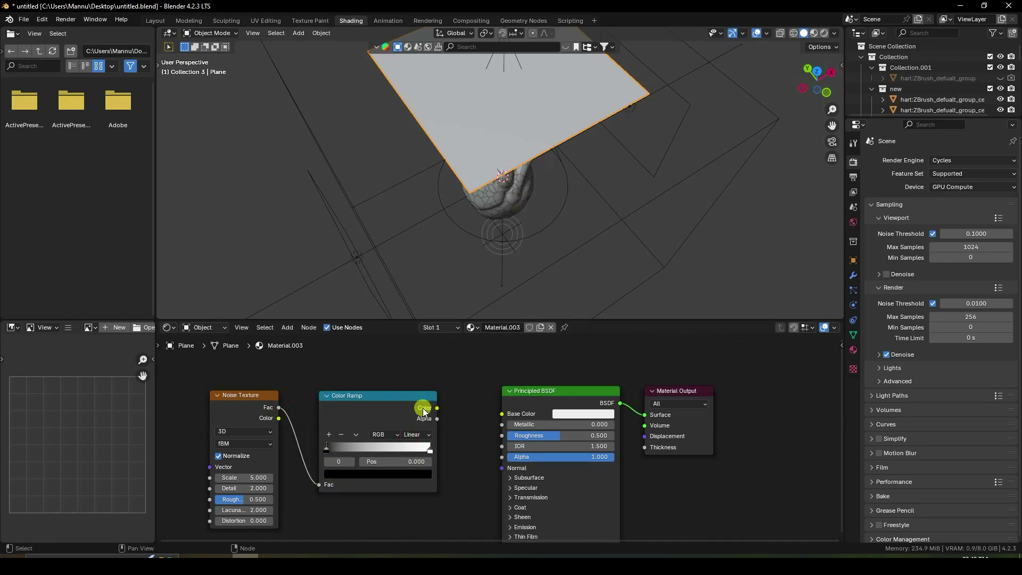
middle_click_drag(439, 406, 298, 374)
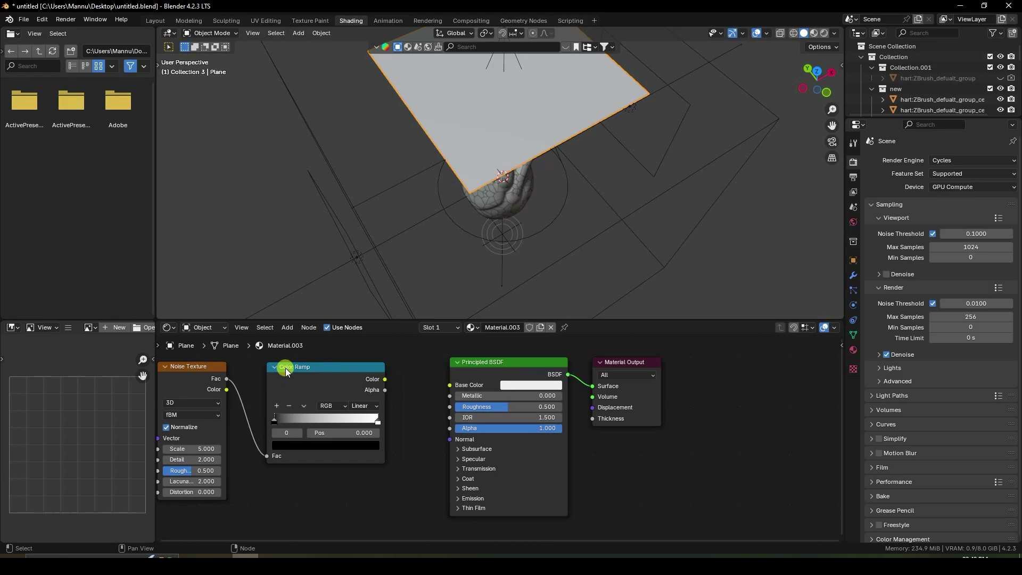
left_click_drag(386, 379, 527, 452)
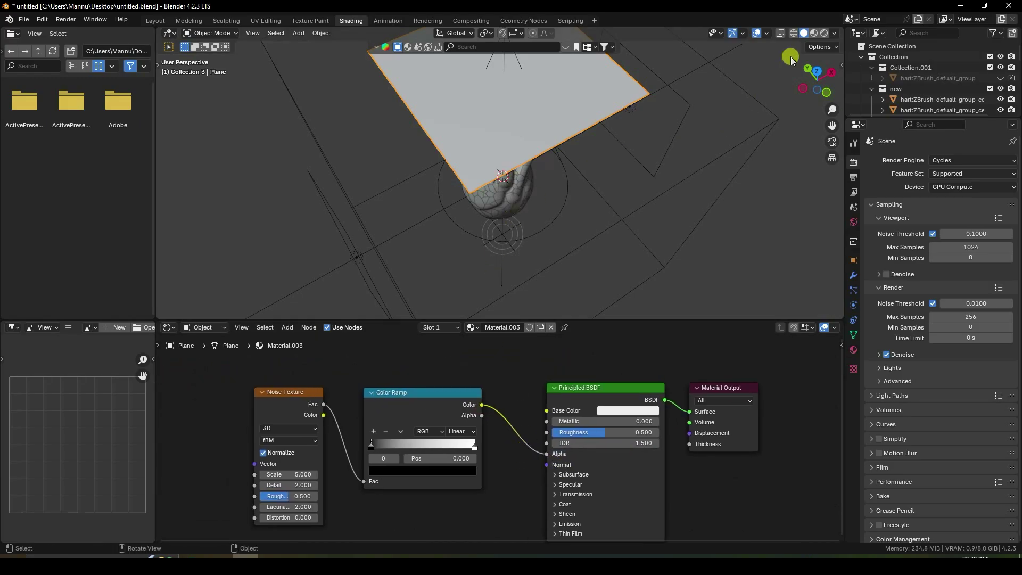
Step: Move the Color Ramp stops to positions 0.3 and 0.5, previewing in Rendered shading
key("z")
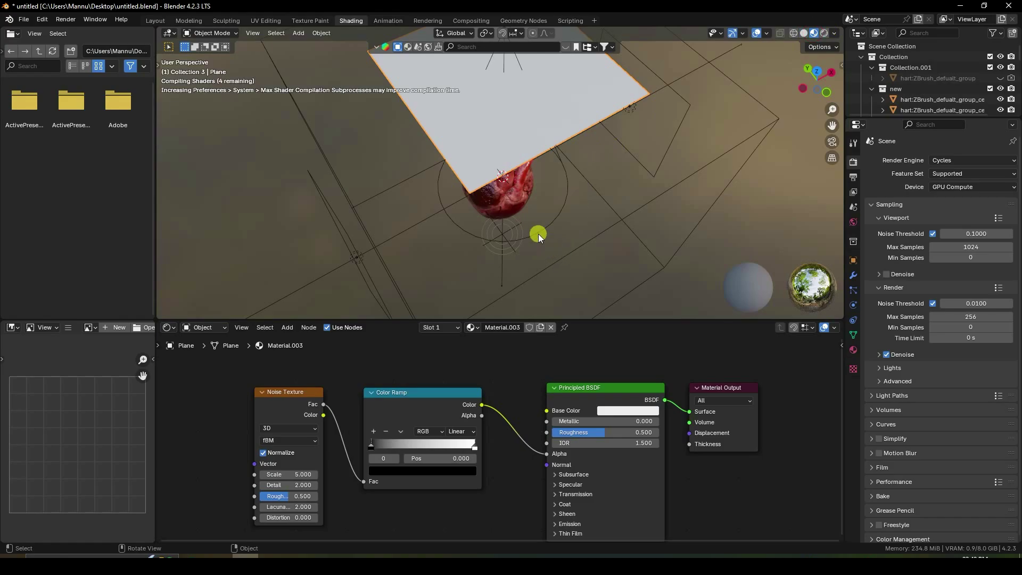
scroll(557, 159, "up", 6)
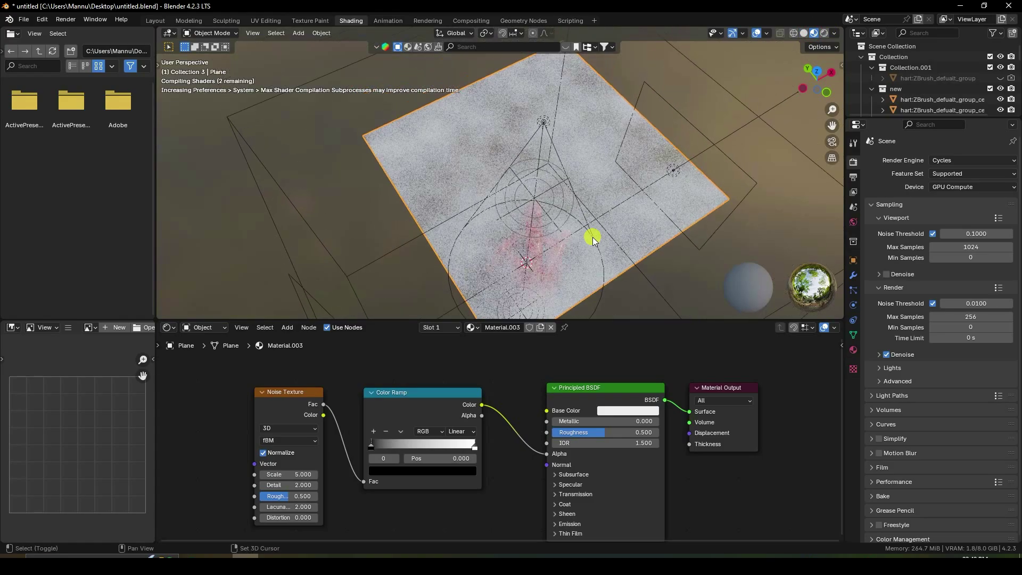
scroll(481, 262, "down", 5)
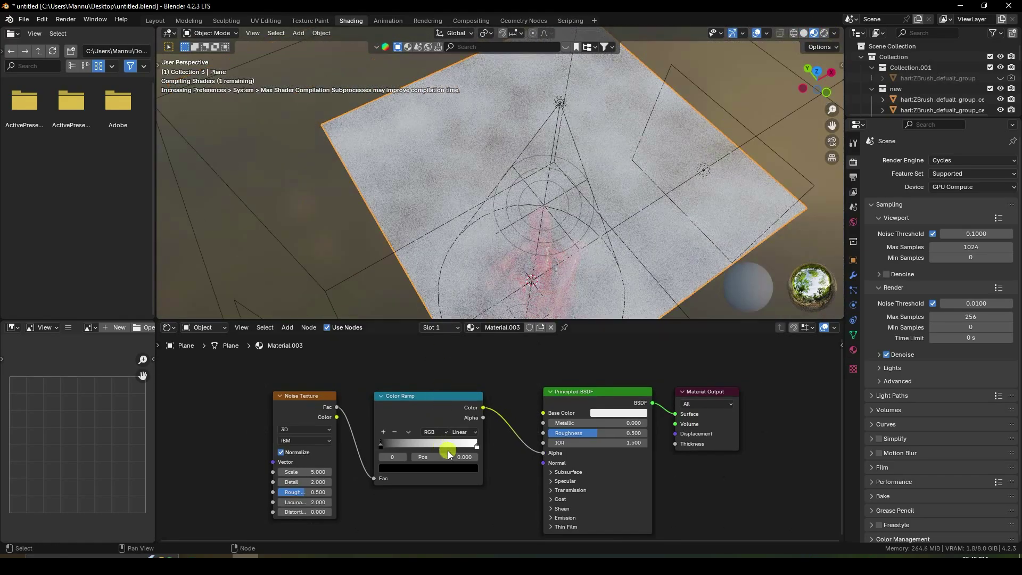
scroll(447, 450, "up", 1)
left_click_drag(350, 448, 394, 445)
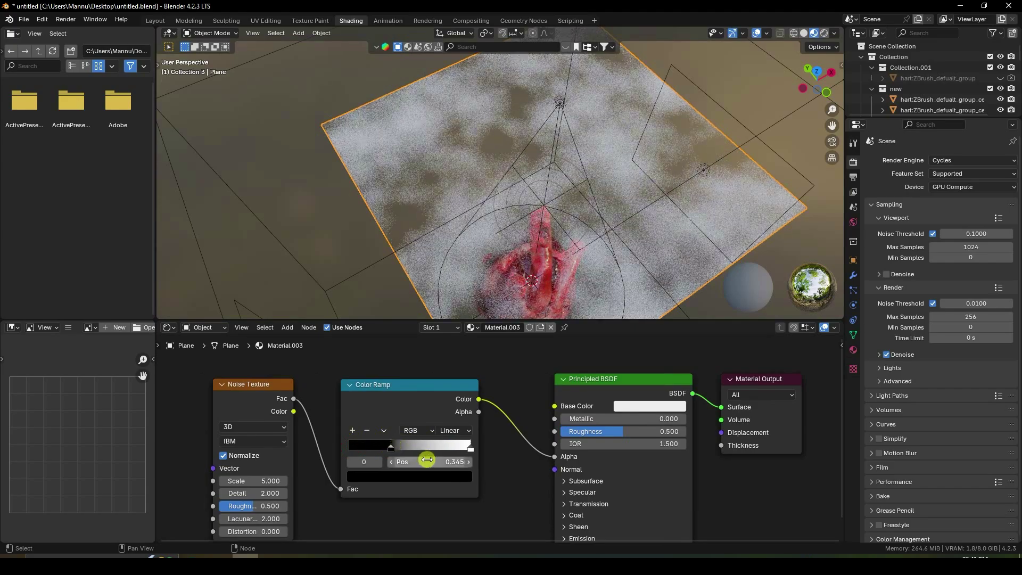
key("Return")
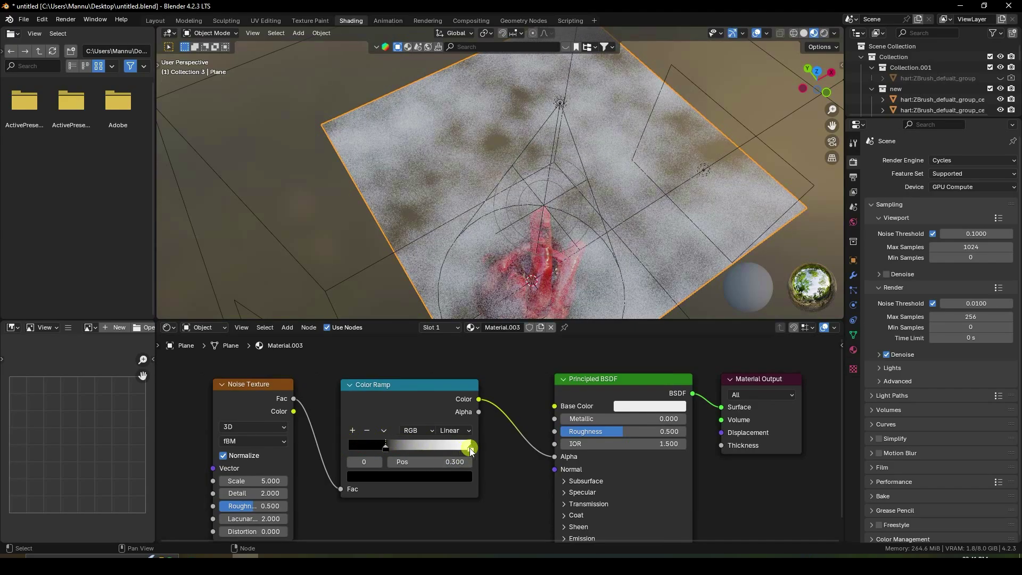
left_click_drag(471, 447, 428, 448)
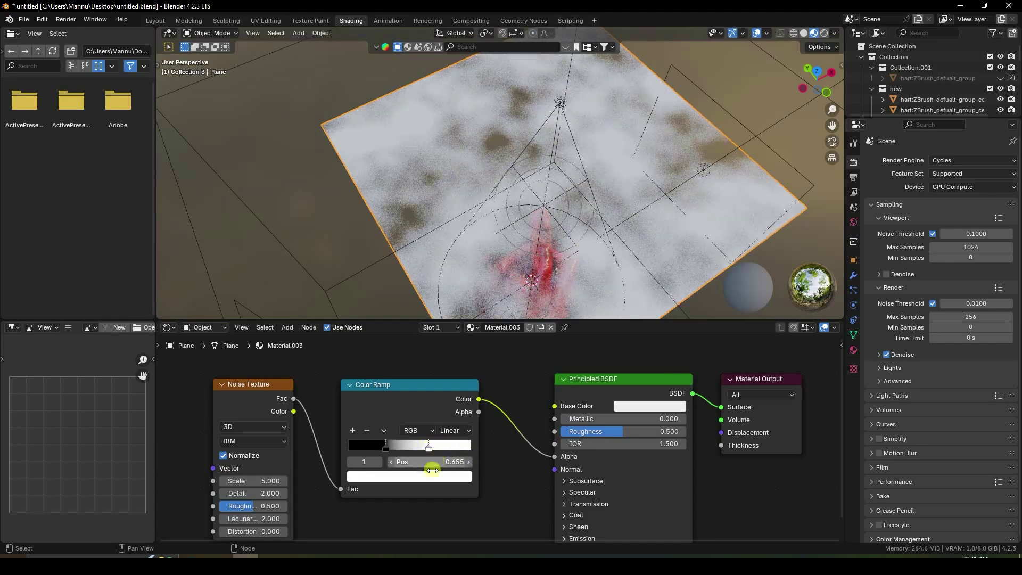
left_click(433, 463)
type("0.5")
key("Return")
Step: Set the Noise Texture Scale and Detail to 20
middle_click_drag(331, 479, 335, 456)
left_click_drag(257, 452, 318, 450)
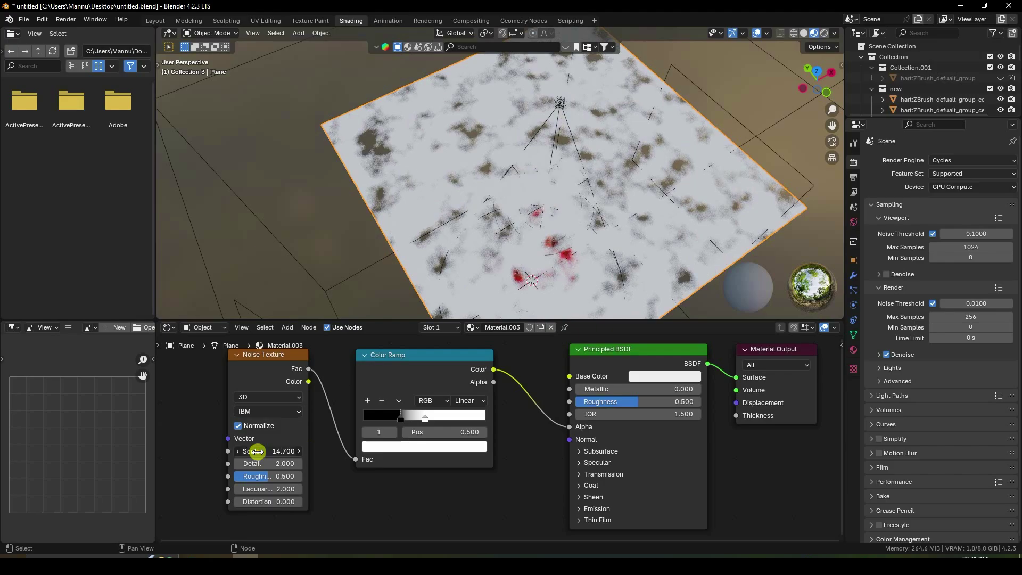
key("Return")
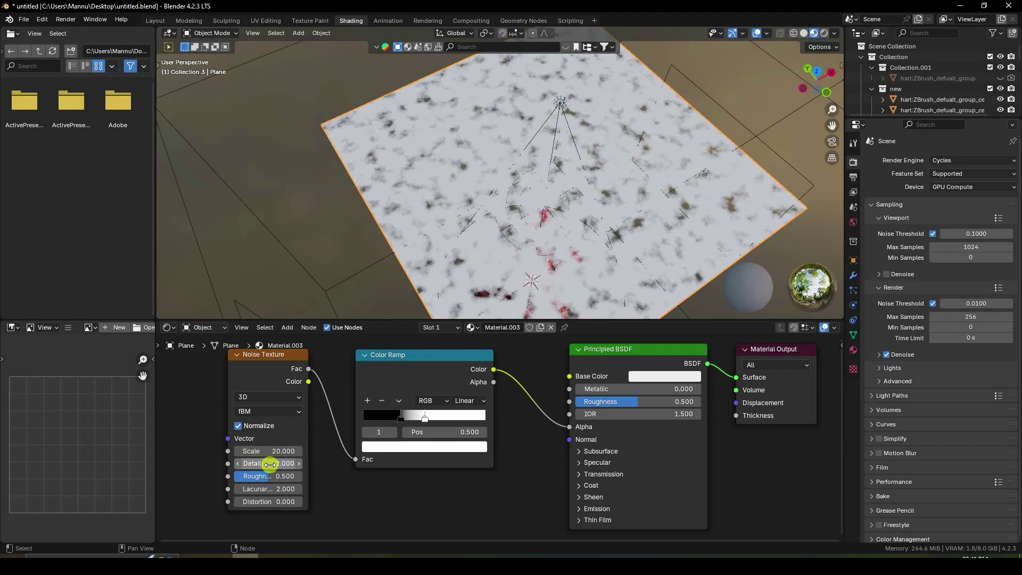
left_click(273, 463)
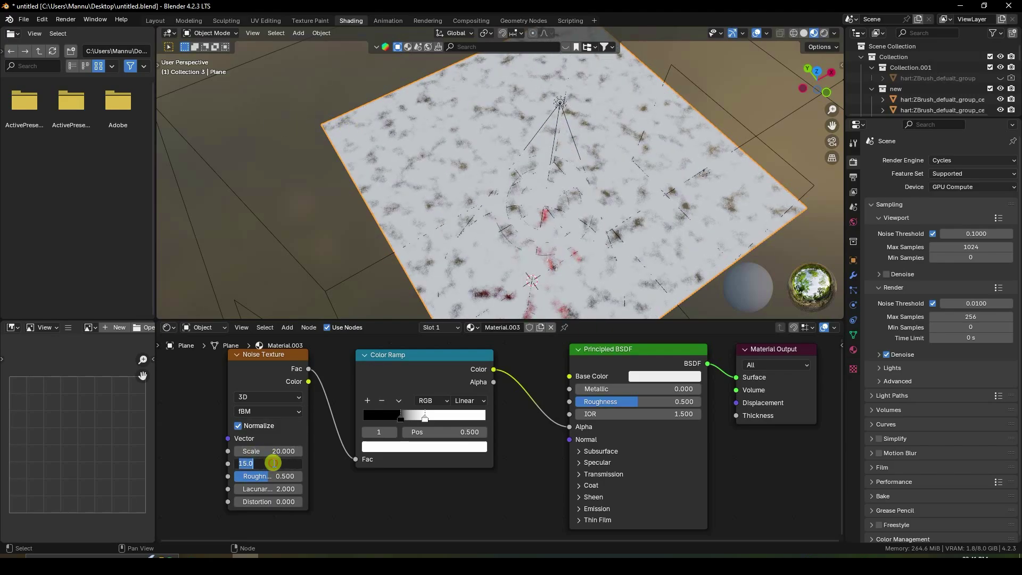
key("Return")
scroll(529, 234, "up", 3)
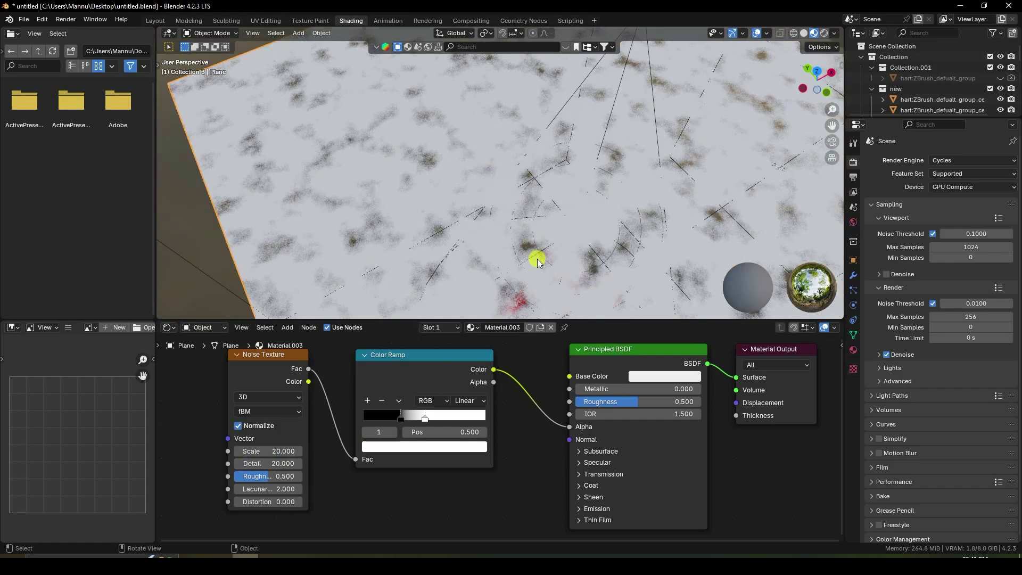
scroll(542, 265, "down", 5)
Step: Change the Color Ramp interpolation to Constant for hard-edged patches
middle_click_drag(531, 250, 506, 207)
scroll(506, 213, "up", 5)
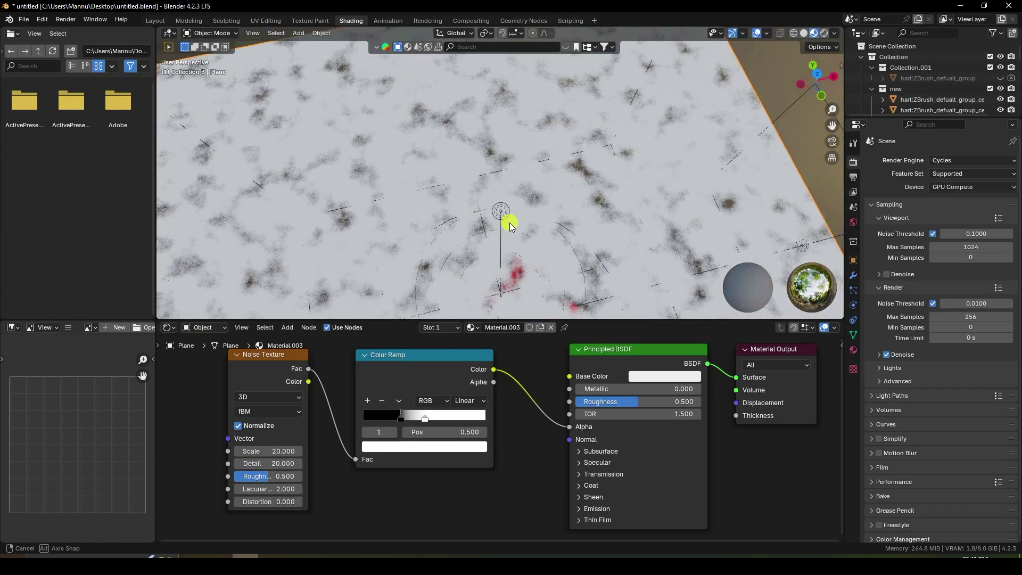
left_click(464, 403)
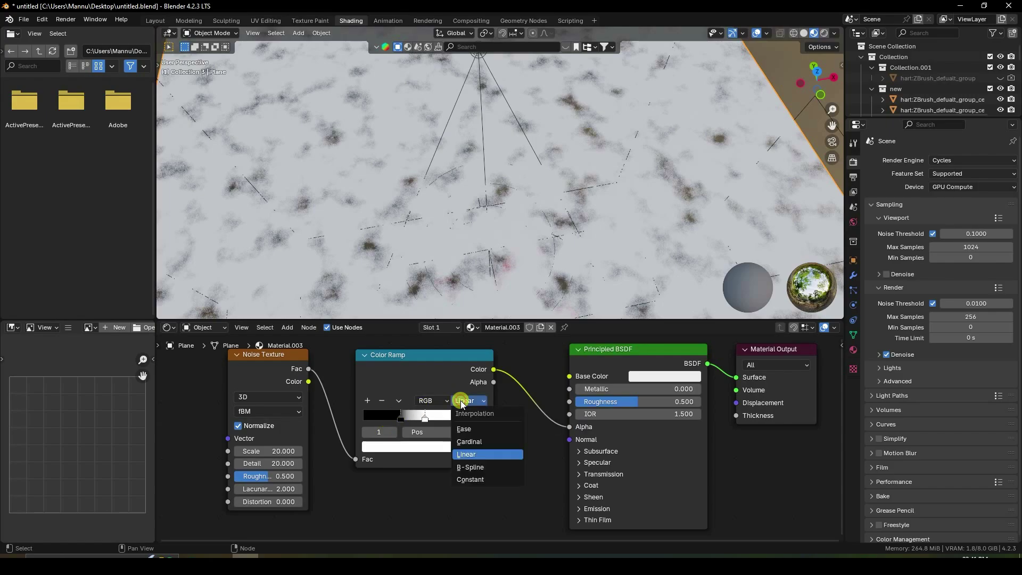
left_click(476, 480)
scroll(433, 194, "down", 3)
middle_click_drag(432, 194, 492, 147)
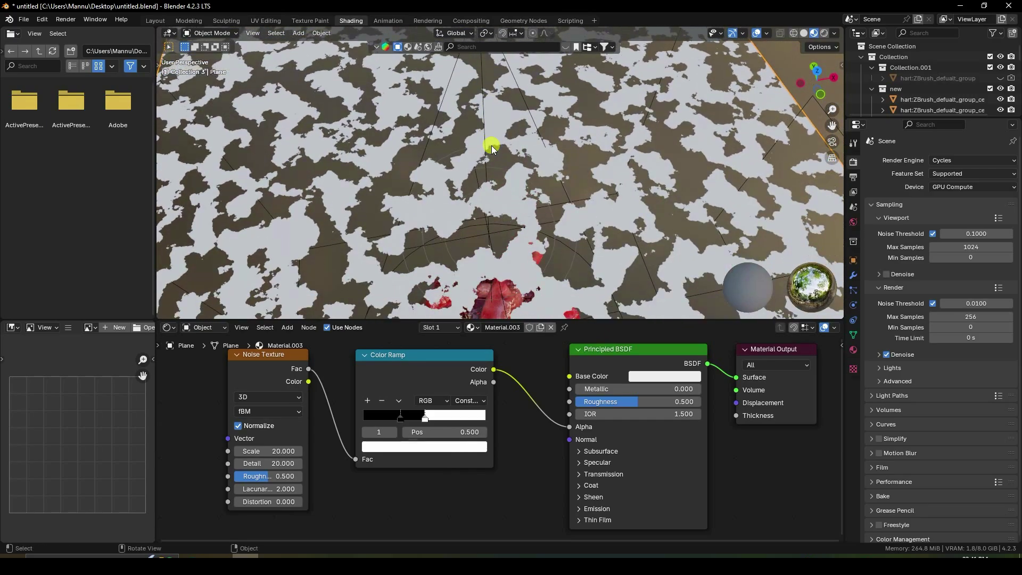
Step: In the Layout workspace, preview the camera view of the red-lit heart with Rendered shading
key("KP_0")
left_click(161, 21)
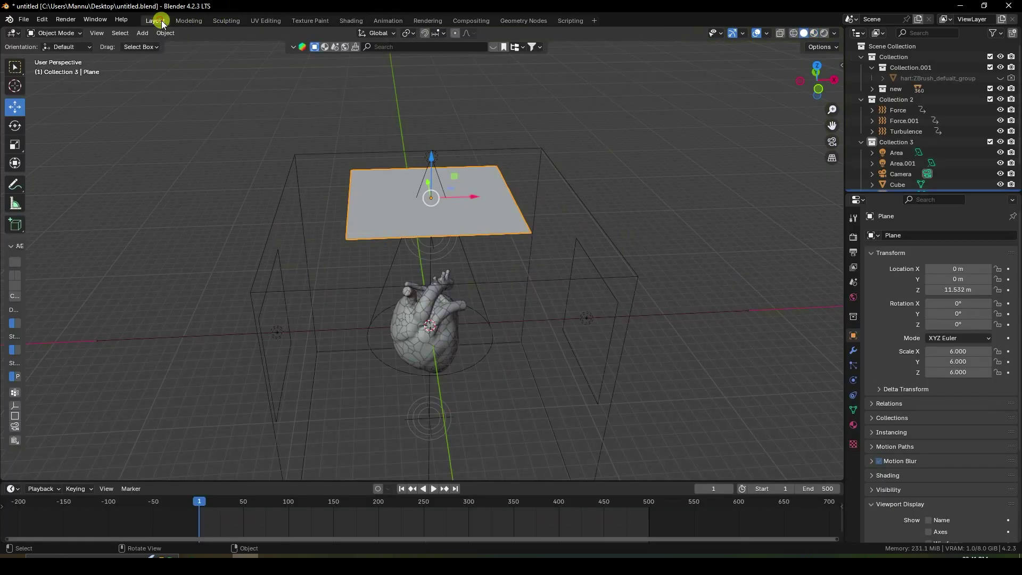
key("KP_0")
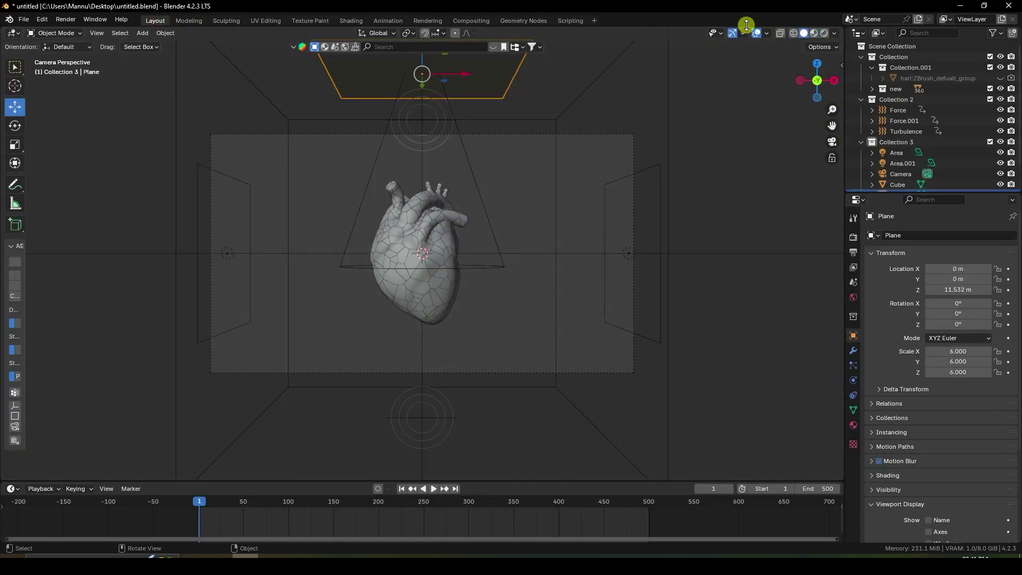
key("z")
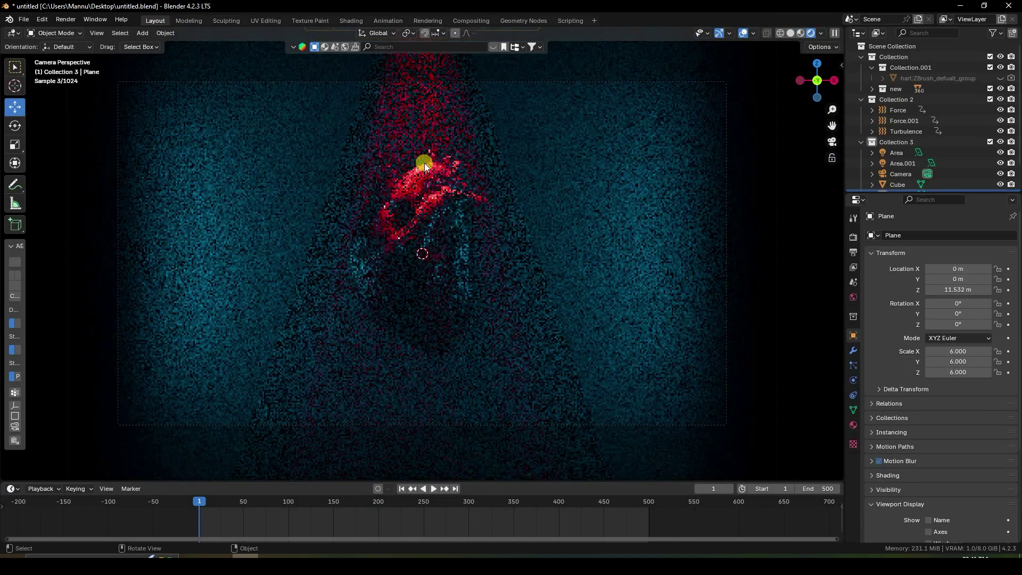
left_click_drag(831, 126, 417, 151)
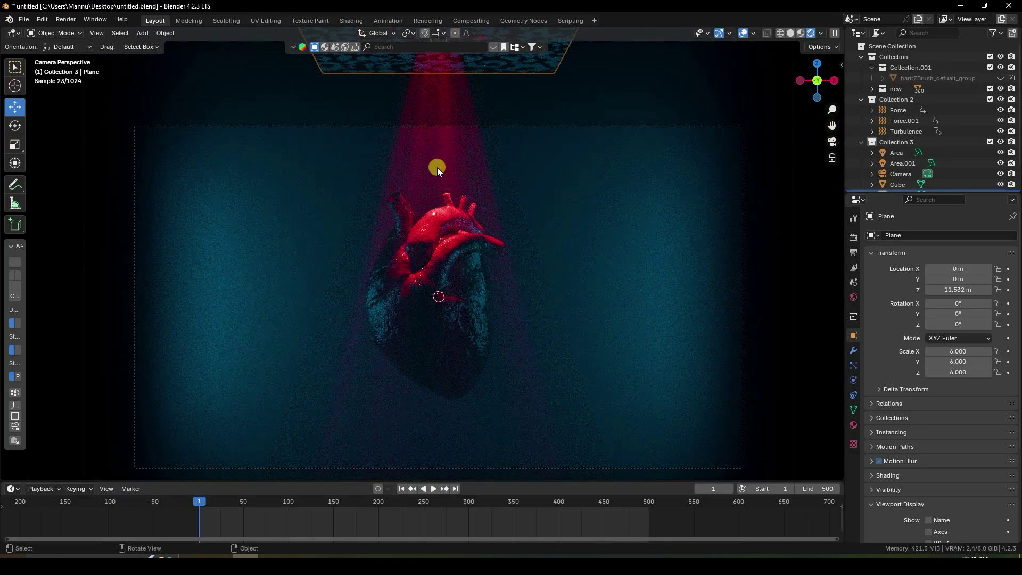
scroll(436, 160, "up", 2)
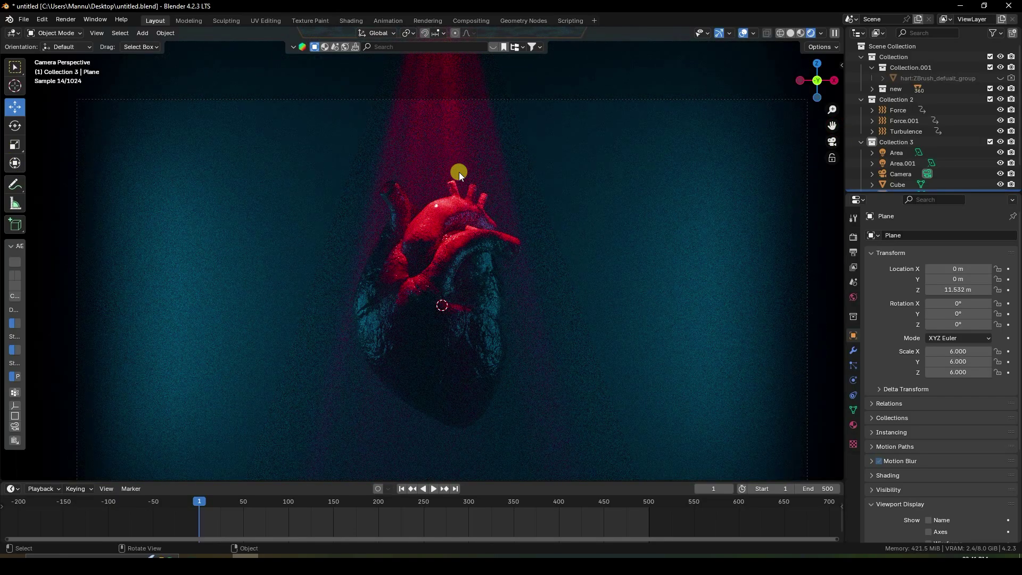
scroll(451, 196, "down", 3)
scroll(461, 238, "up", 2)
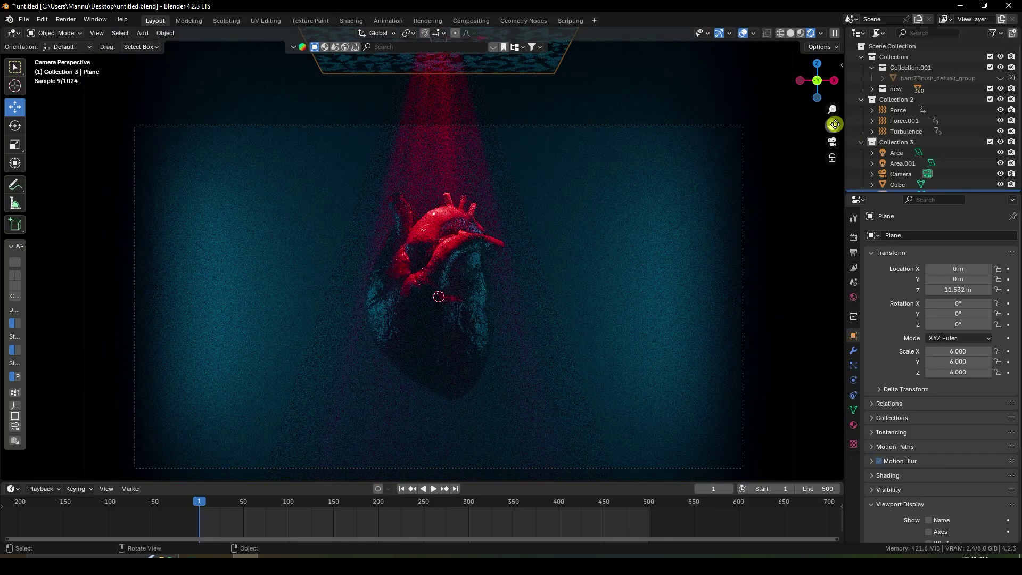
left_click_drag(835, 124, 817, 95)
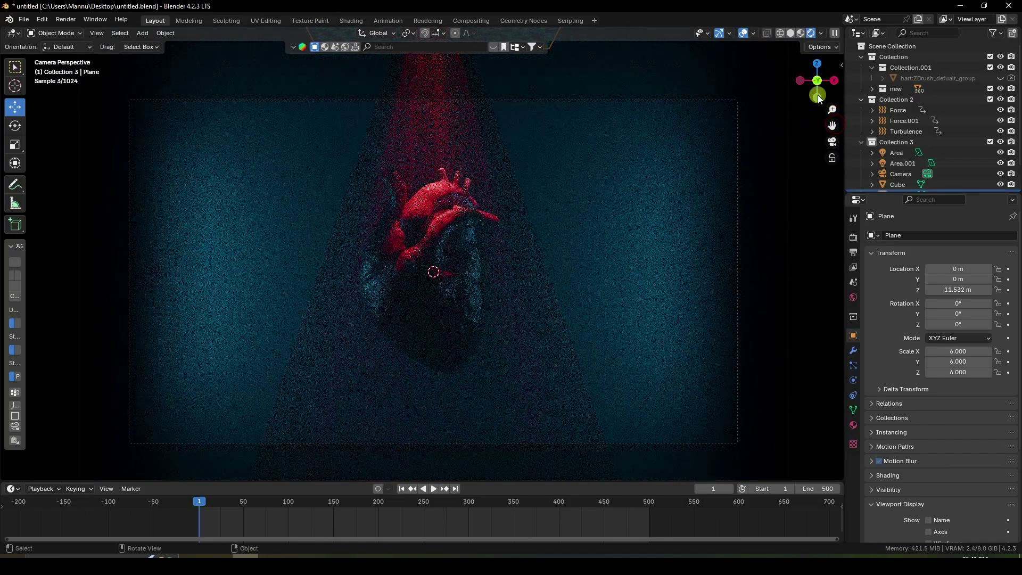
Step: Return to Solid shading and orbit out of the camera view
left_click(790, 33)
scroll(427, 218, "down", 3)
middle_click_drag(427, 218, 500, 253)
Step: Add an area light, move it along Y to -14.943 m and rotate it 90° on X
left_click(142, 34)
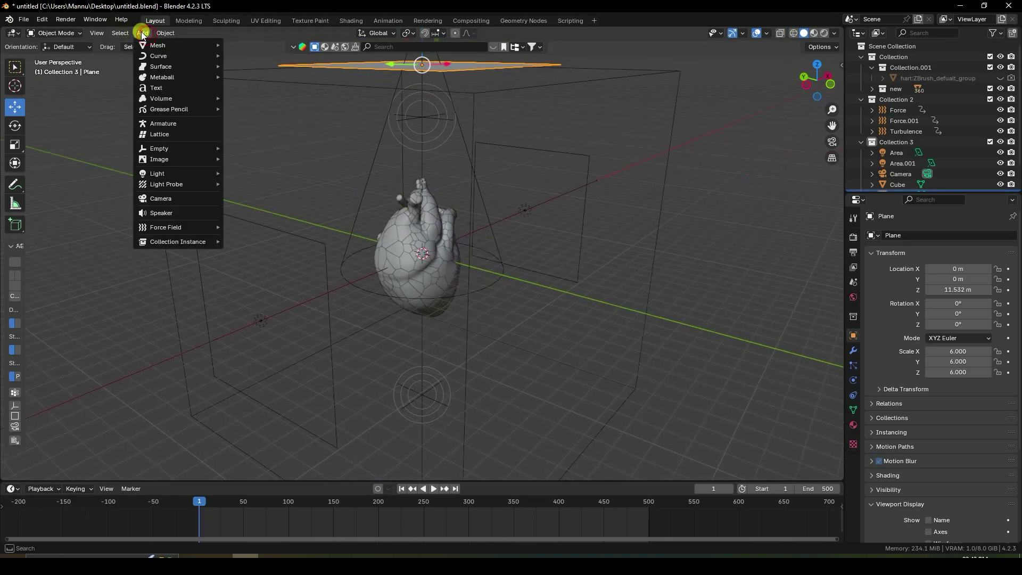
mouse_move(160, 174)
left_click(247, 208)
middle_click_drag(254, 207, 494, 275)
left_click_drag(387, 248, 630, 256)
middle_click_drag(639, 258, 305, 159)
left_click(15, 126)
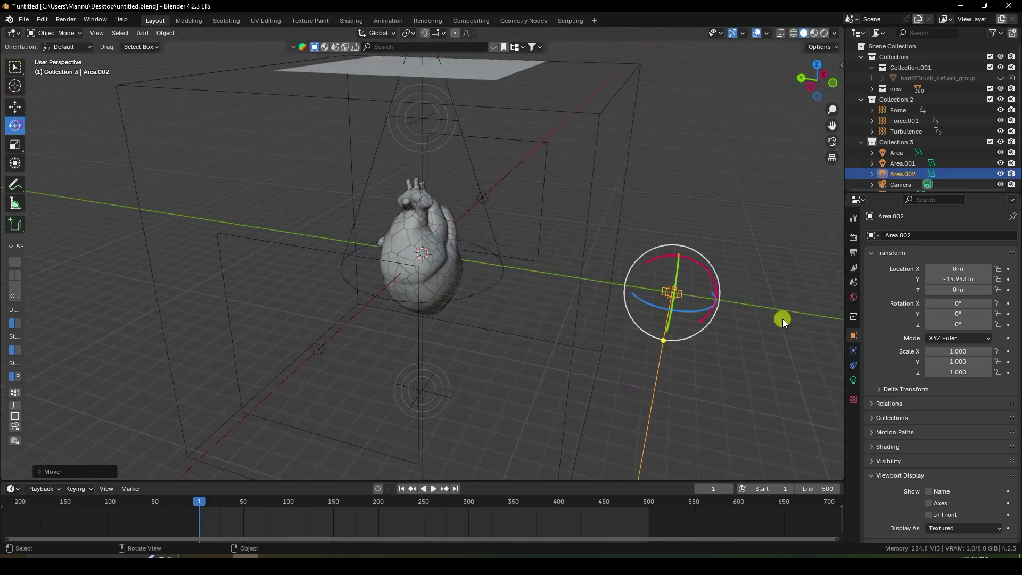
left_click_drag(710, 272, 747, 325)
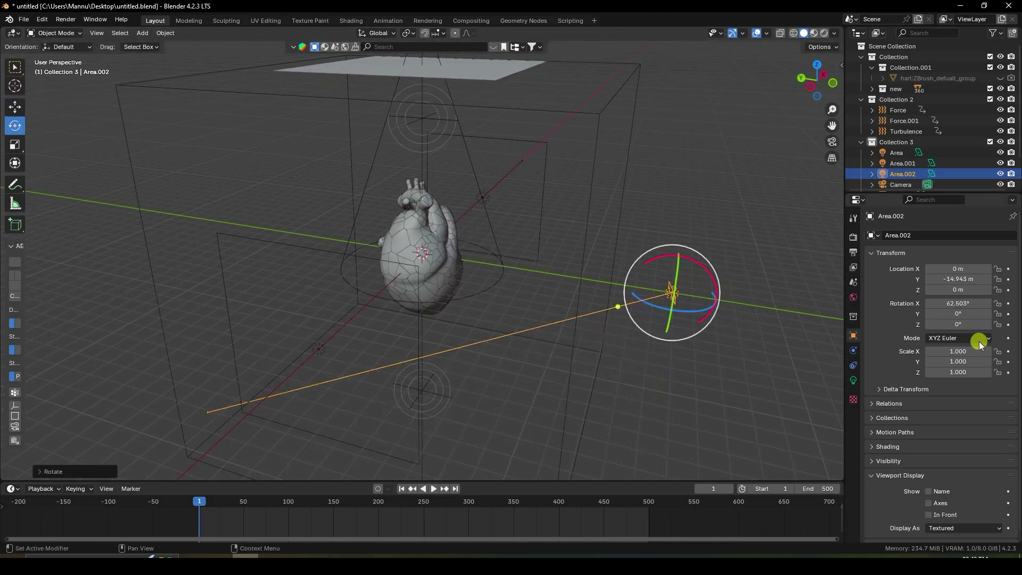
key("Return")
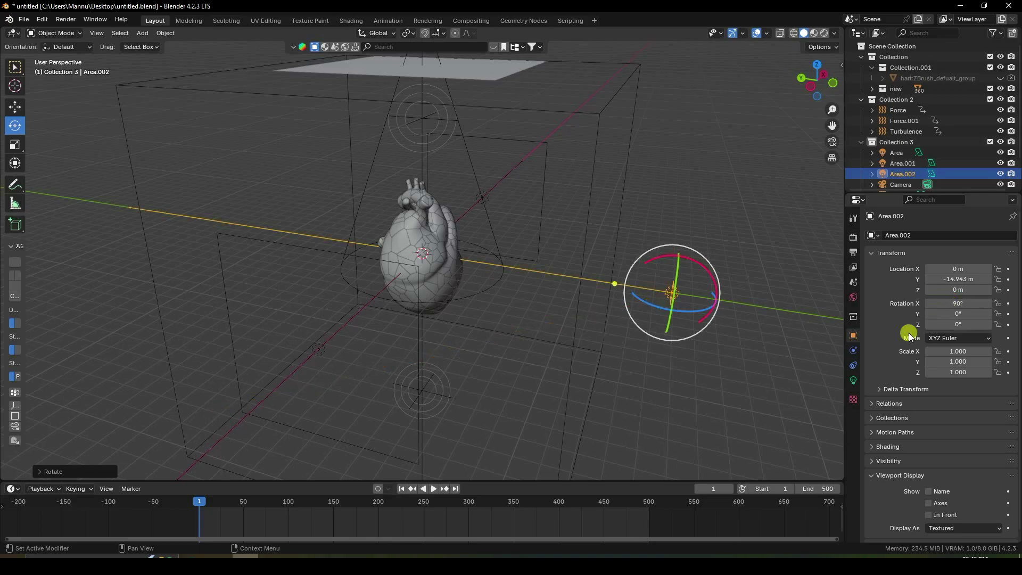
Step: Give Area.002 200 W power and 10 m size, then view the scene through the camera
left_click(853, 376)
left_click(960, 311)
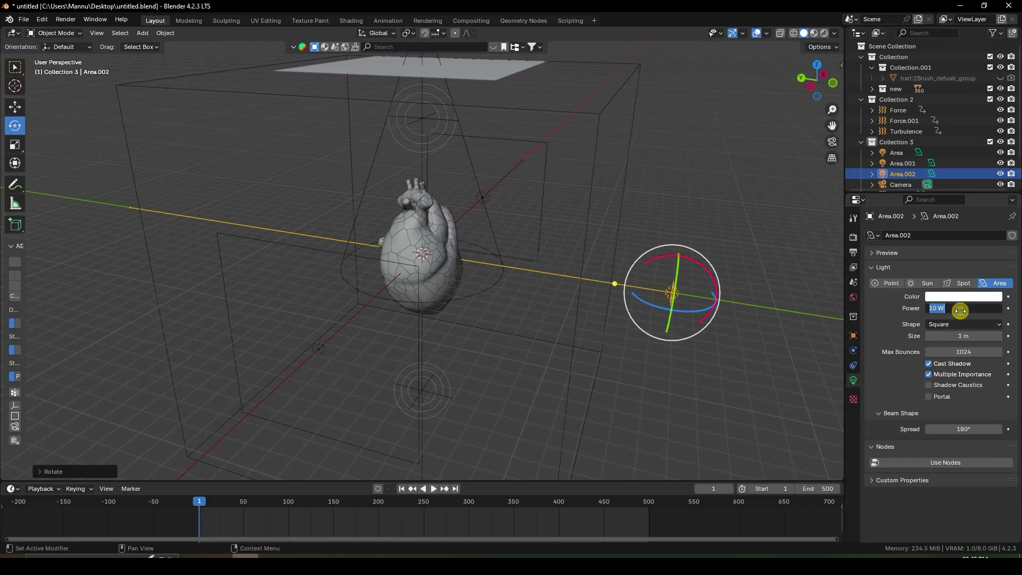
key("Return")
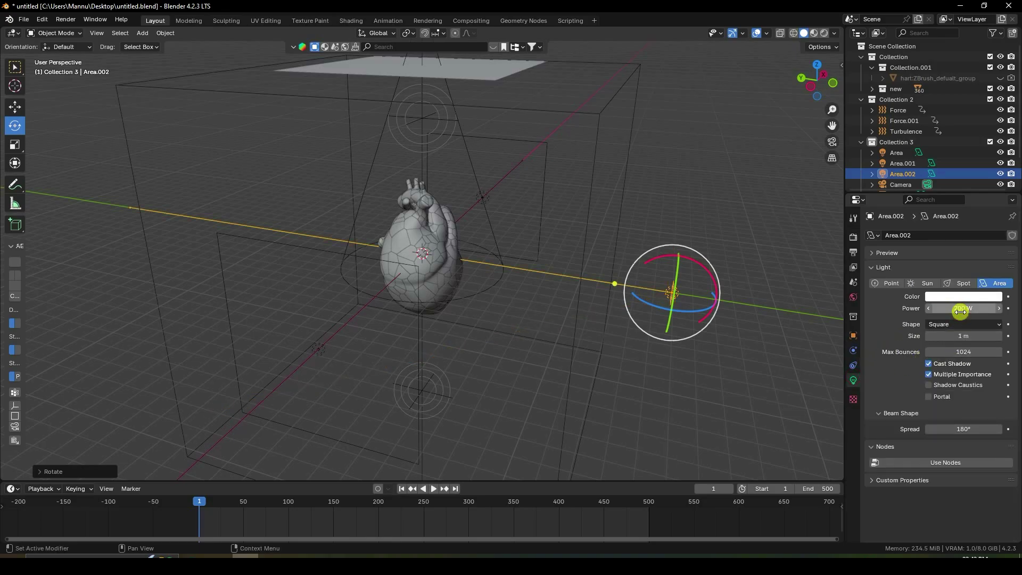
left_click(960, 339)
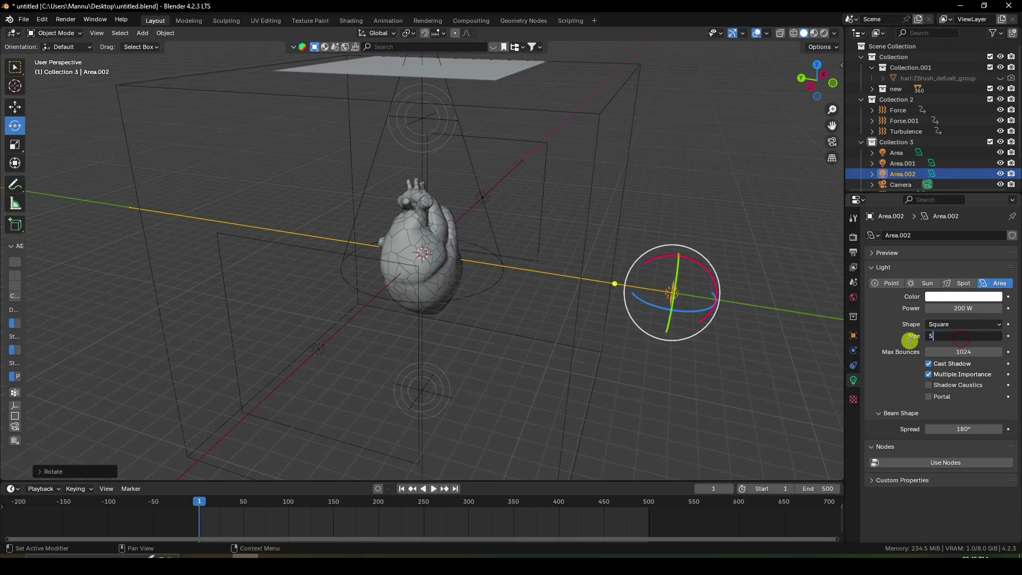
type("10")
key("Return")
middle_click_drag(810, 313, 557, 293)
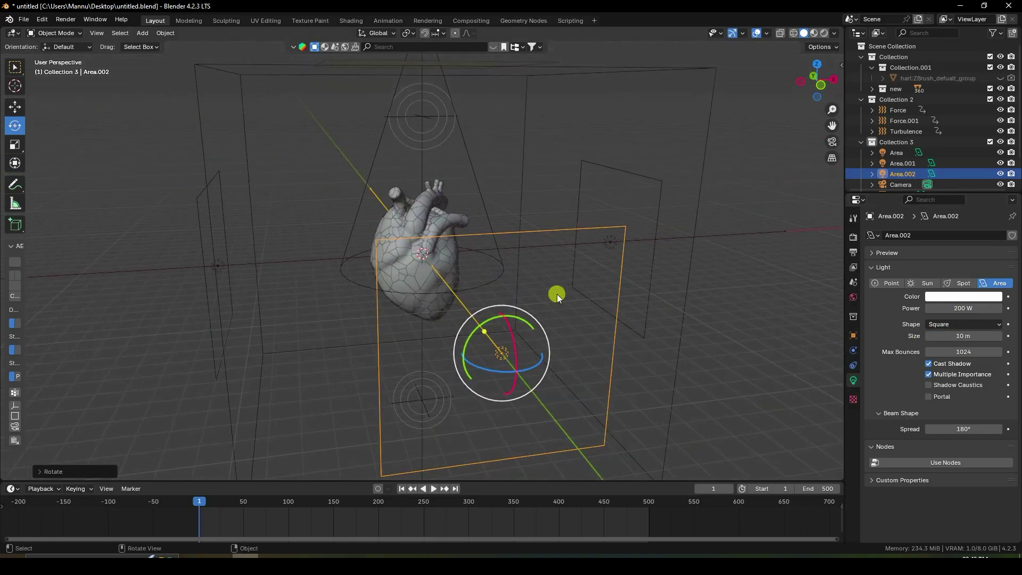
key("KP_0")
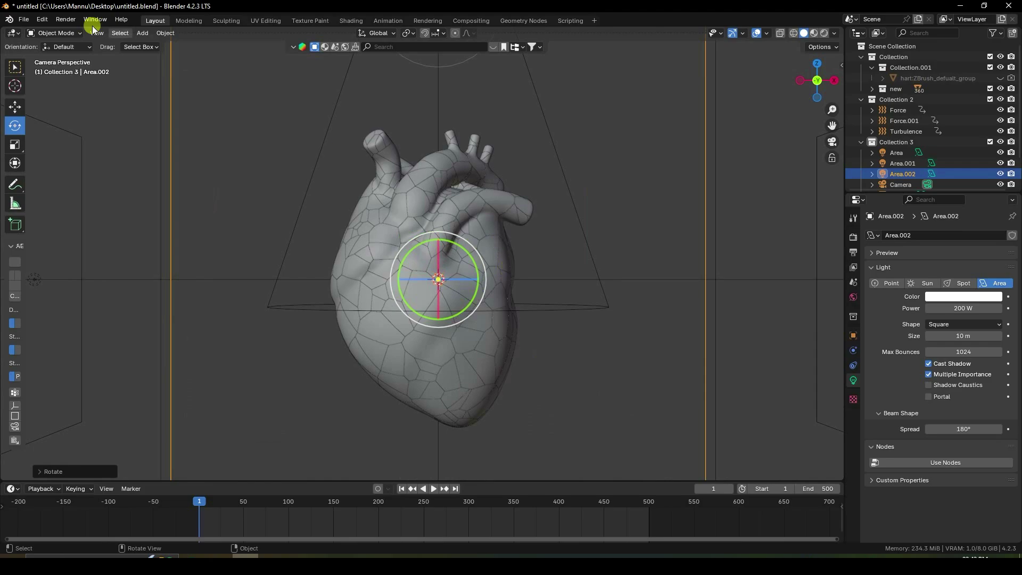
left_click(65, 21)
Step: Render a still image of the scene, inspect it, and close the render window
left_click(63, 20)
left_click(79, 27)
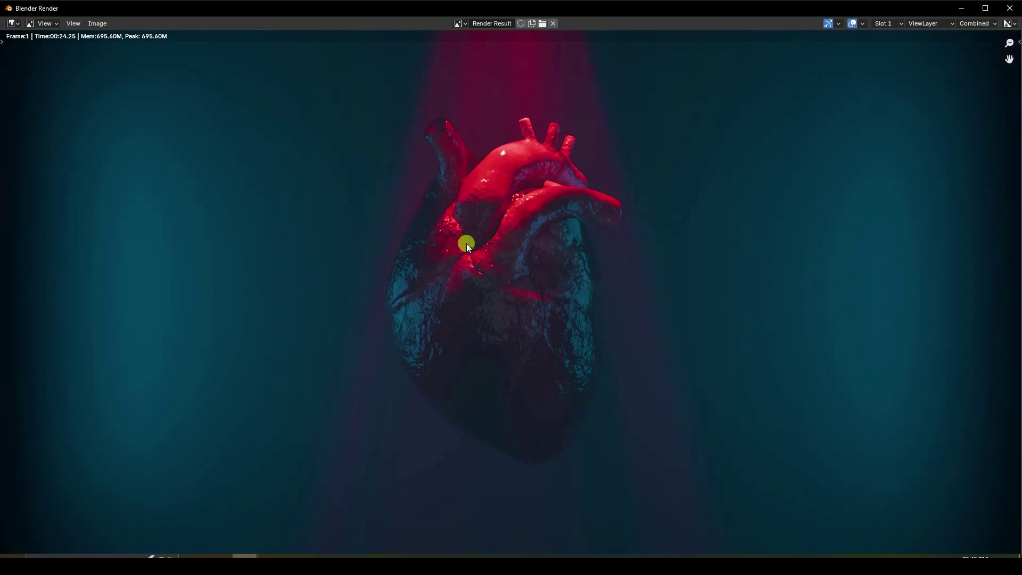
scroll(464, 252, "down", 2)
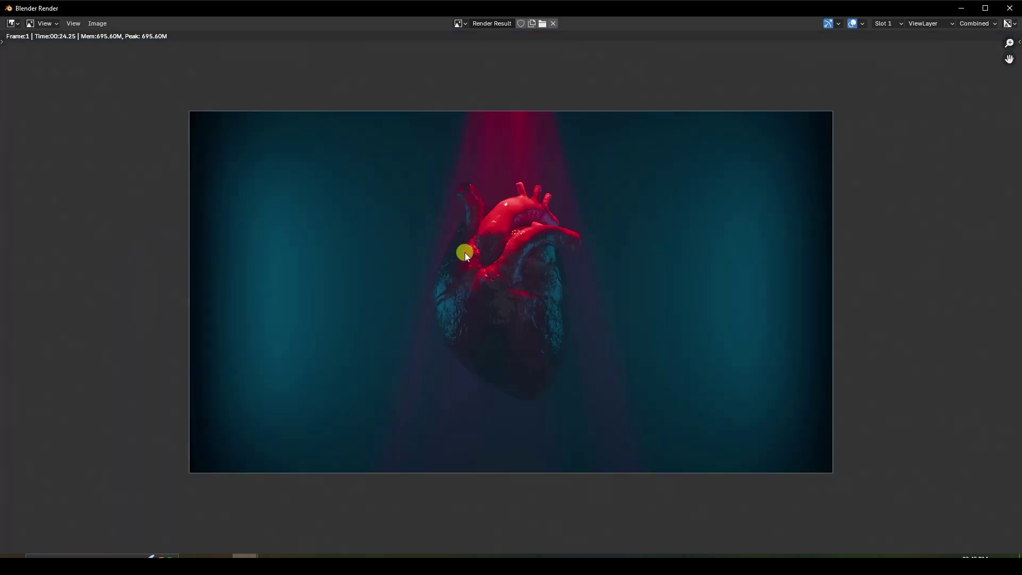
scroll(464, 253, "up", 1)
scroll(480, 171, "up", 1)
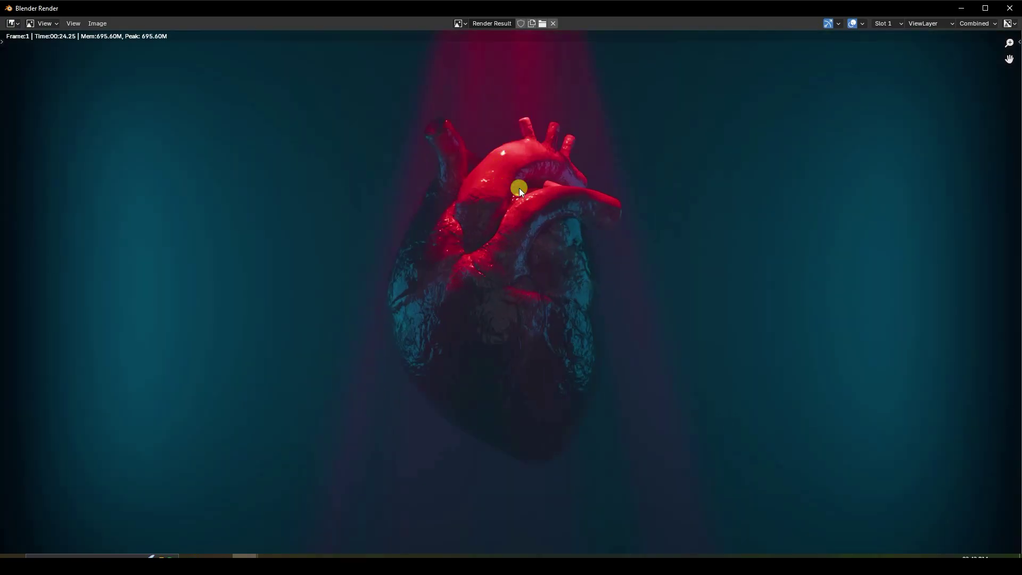
left_click(1008, 8)
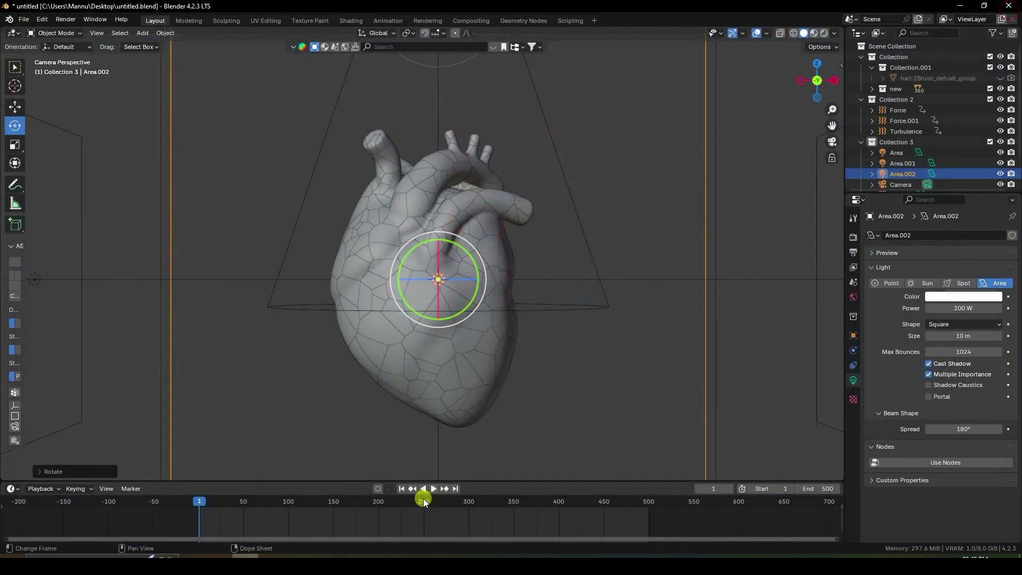
Step: Play the animation, stop at frame 198 and view through the camera
left_click(434, 488)
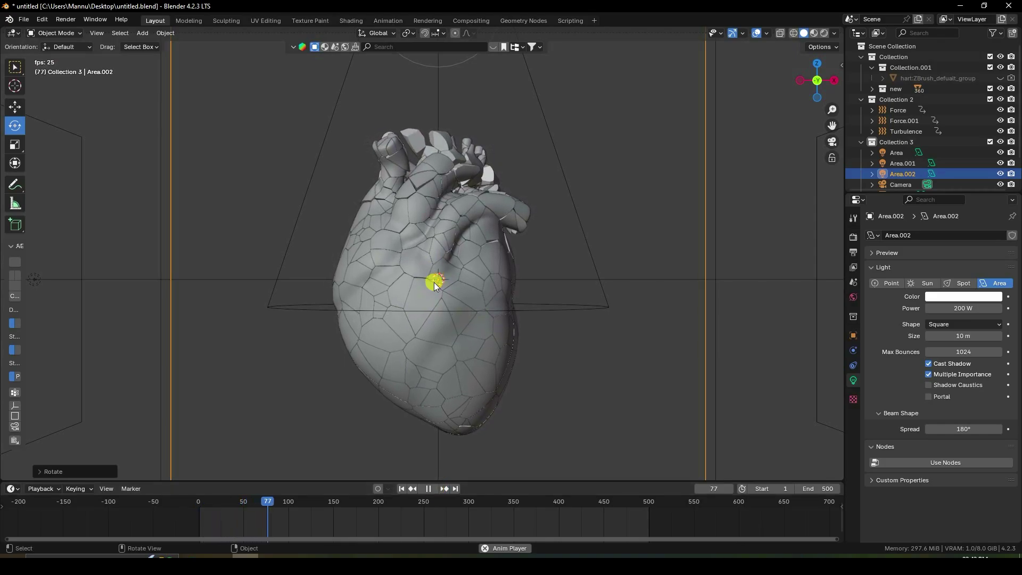
left_click(429, 488)
key("KP_0")
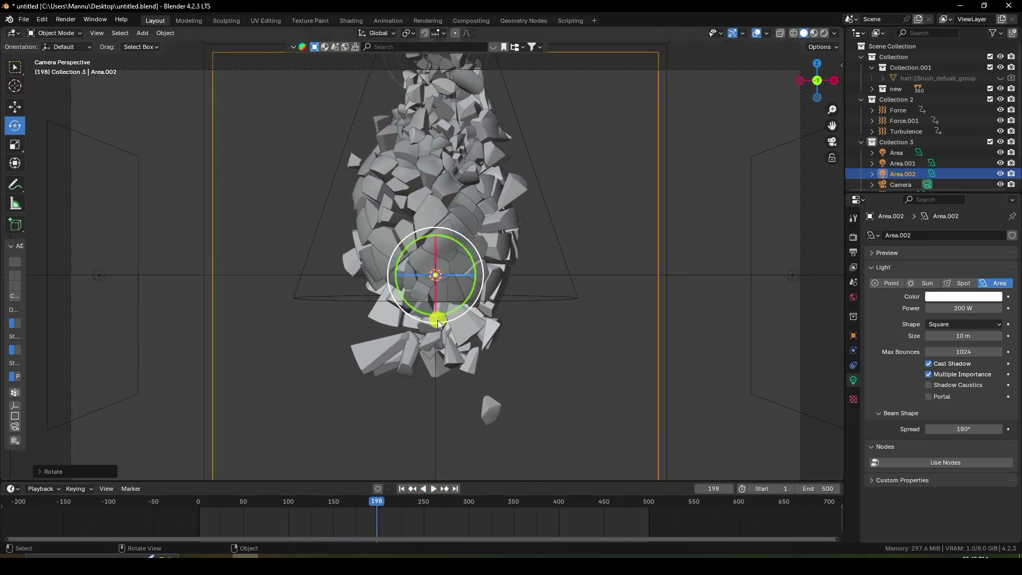
Step: Add a point light and raise it above the heart's centre
left_click(144, 33)
mouse_move(160, 46)
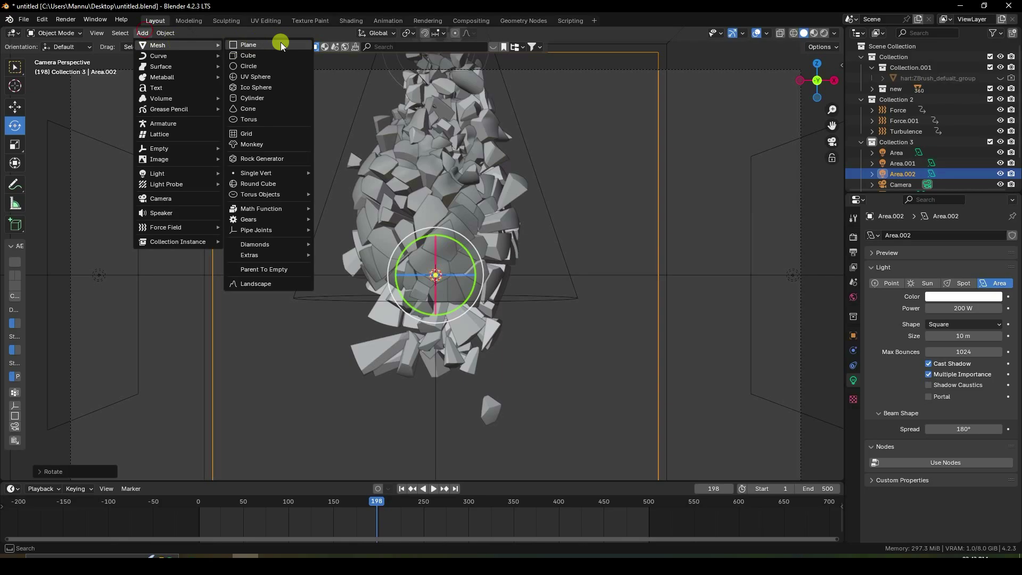
mouse_move(159, 173)
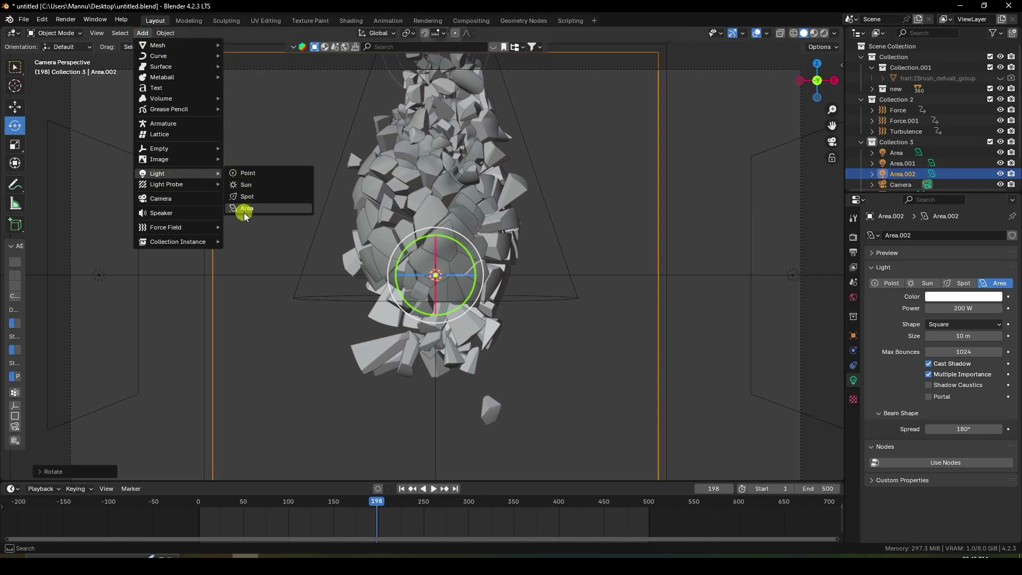
left_click(253, 174)
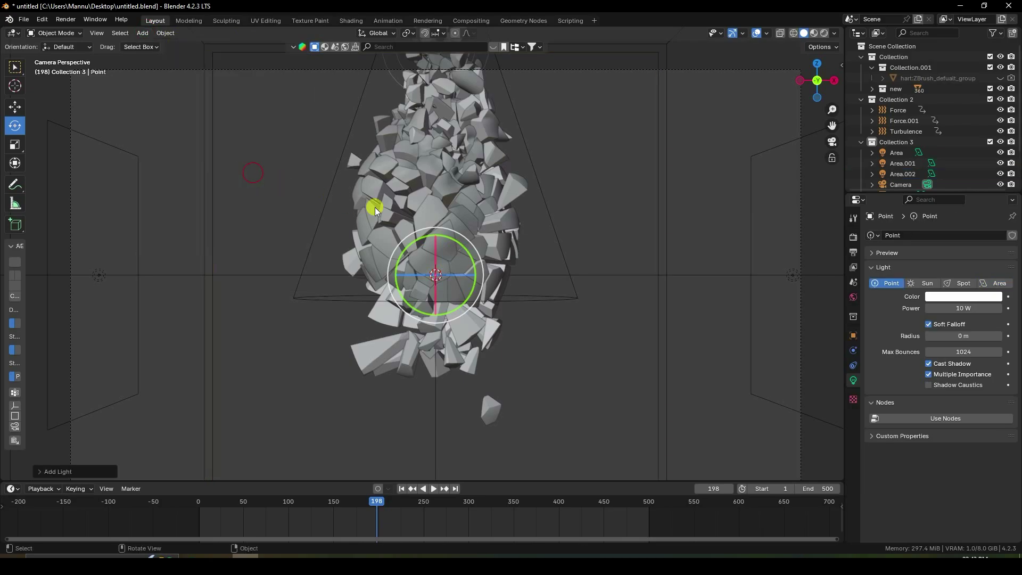
left_click(16, 108)
left_click_drag(437, 228, 430, 198)
Step: Make the point light orange (hue 0.024, more saturation) at 500 W and lift it higher
left_click(944, 300)
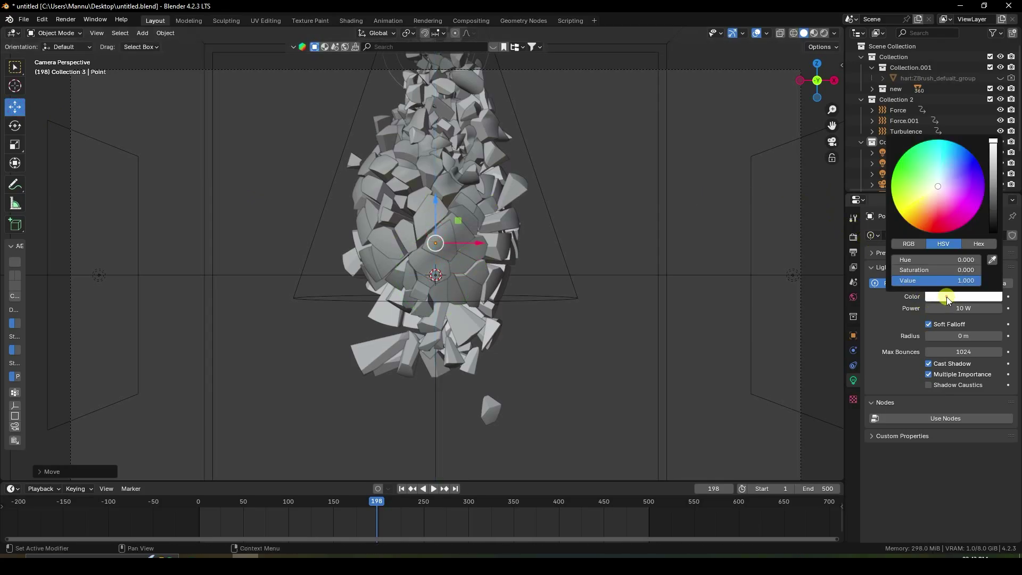
left_click(936, 258)
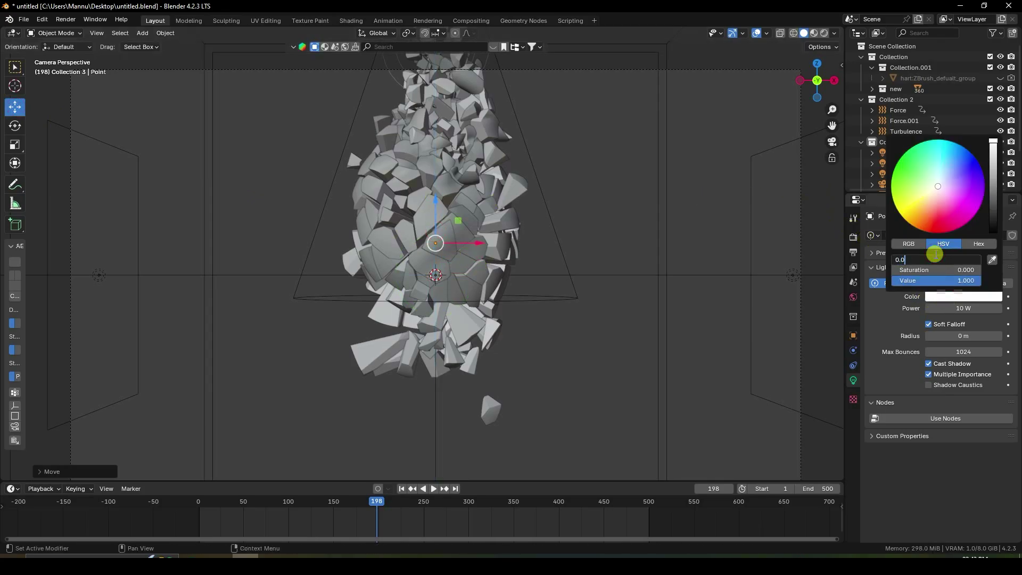
type("0.024")
key("Return")
left_click_drag(935, 269, 937, 270)
left_click(962, 308)
key("Return")
left_click_drag(431, 200, 432, 177)
left_click(65, 19)
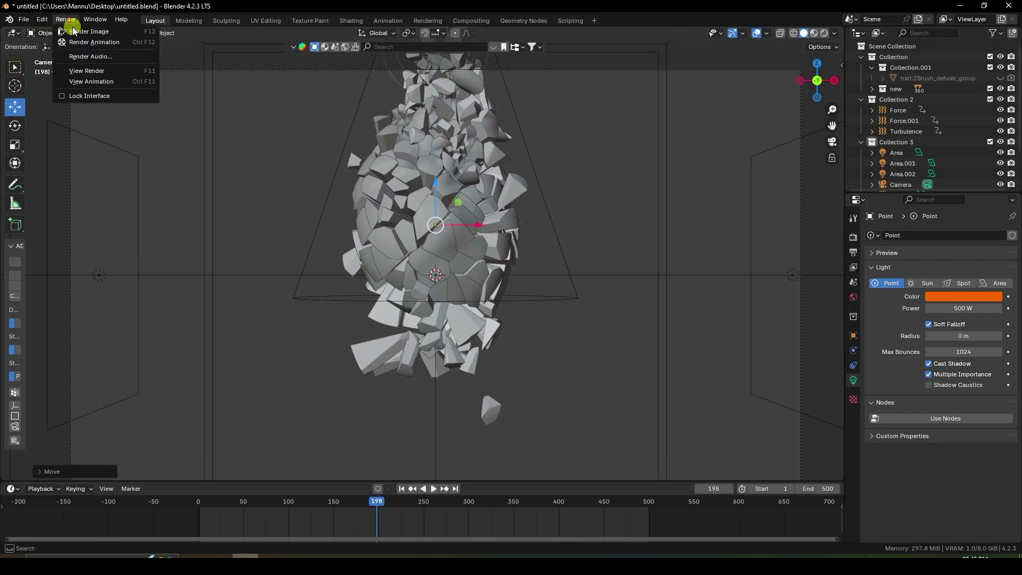
Step: Render a test still, close it, then select the Point light in the Outliner and raise it
left_click(73, 29)
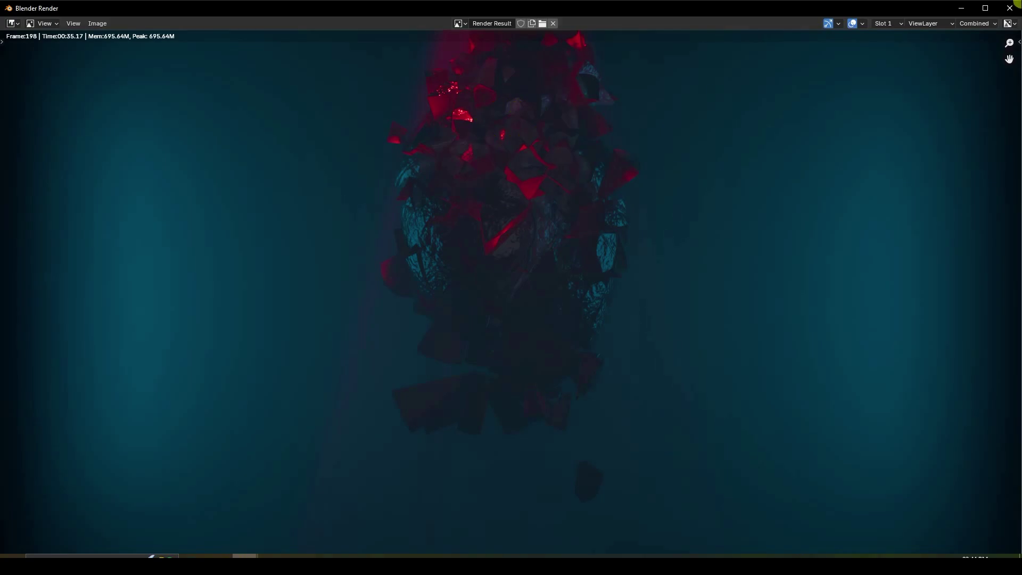
left_click(1011, 12)
middle_click_drag(474, 303, 493, 289)
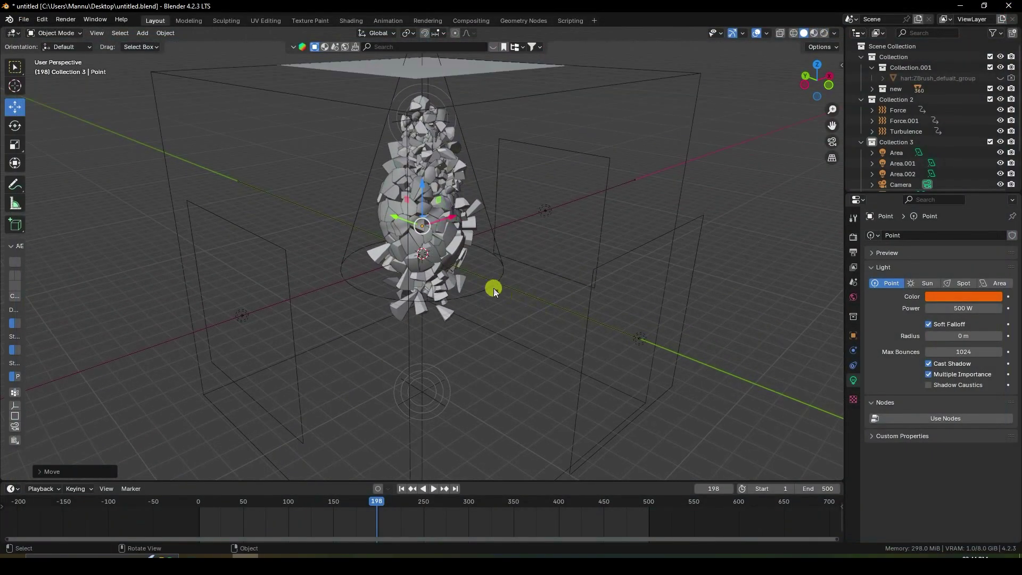
scroll(884, 143, "down", 3)
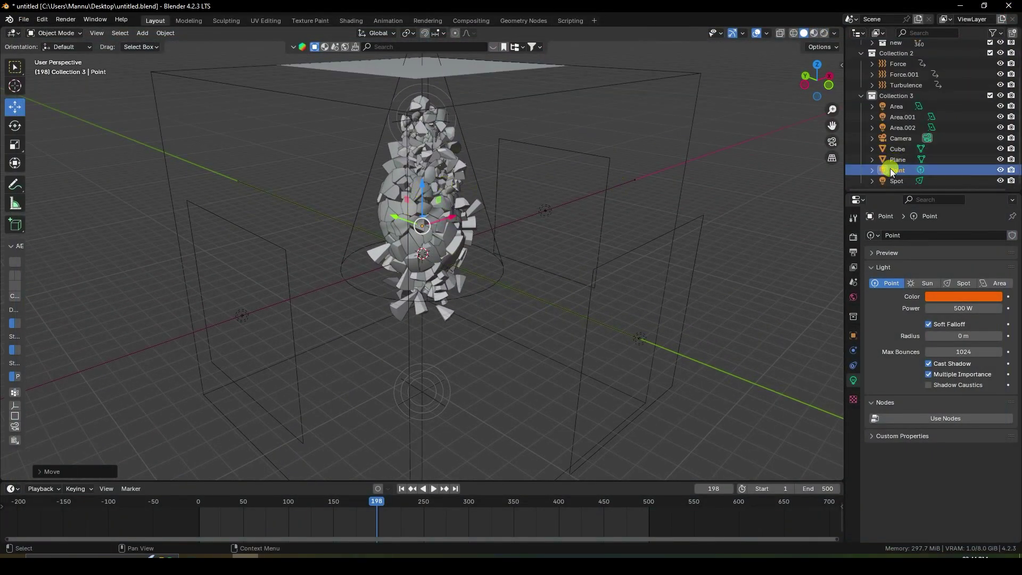
left_click(885, 168)
left_click_drag(420, 184, 430, 163)
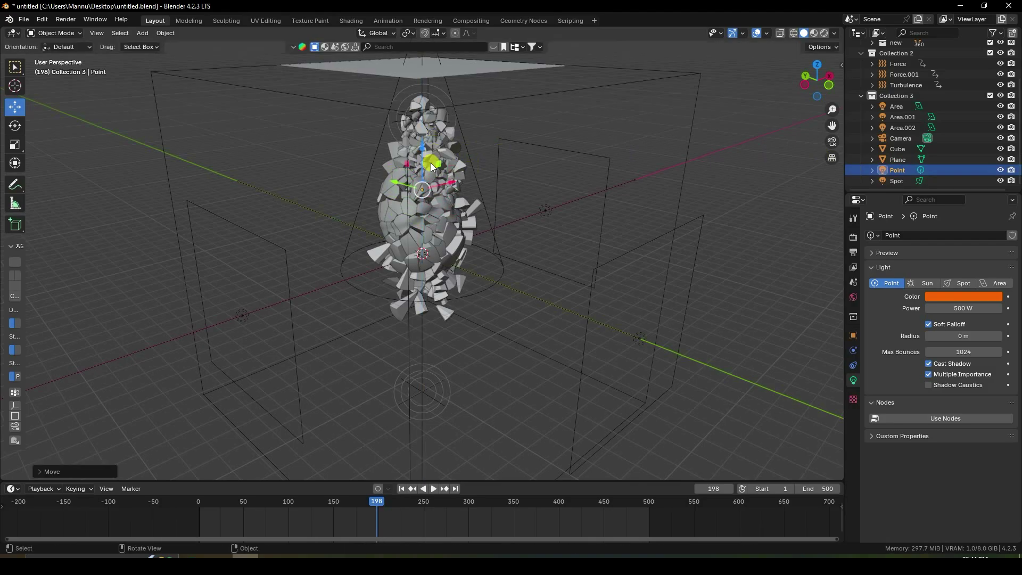
Step: Back at frame 1, fine-tune the Point light's height above the heart
left_click(402, 488)
scroll(421, 281, "up", 2)
middle_click_drag(420, 280, 415, 127)
mouse_move(415, 126)
left_mouse_down()
mouse_move(424, 121)
mouse_move(423, 138)
left_mouse_up()
middle_click_drag(423, 139, 428, 161)
left_click_drag(424, 123, 419, 246)
middle_click_drag(420, 246, 446, 321)
Step: Duplicate the light in place as Point.001 and scrub to frame 298 in camera view
key("shift+d")
right_click(446, 321)
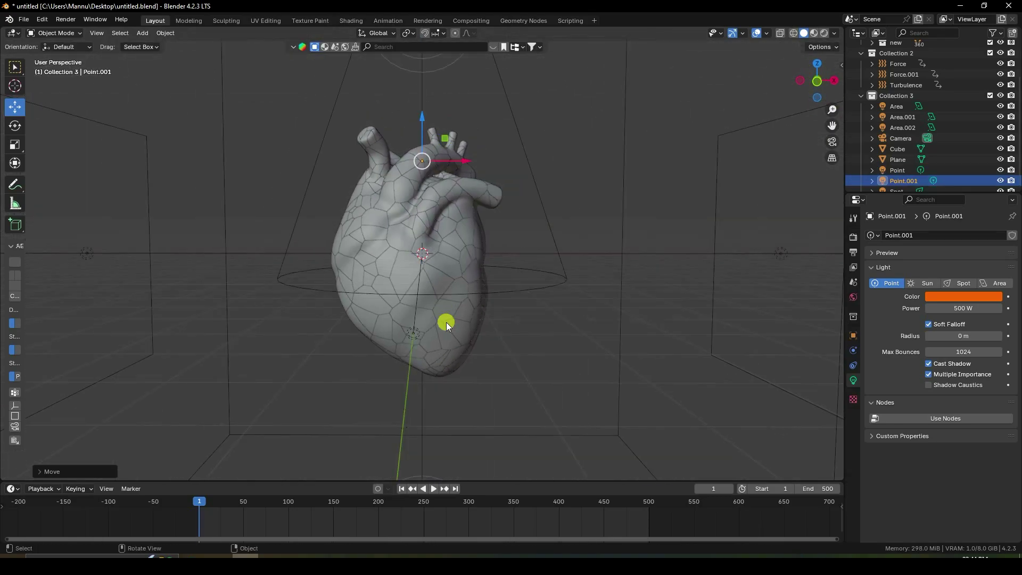
left_click_drag(433, 497, 466, 500)
key("KP_0")
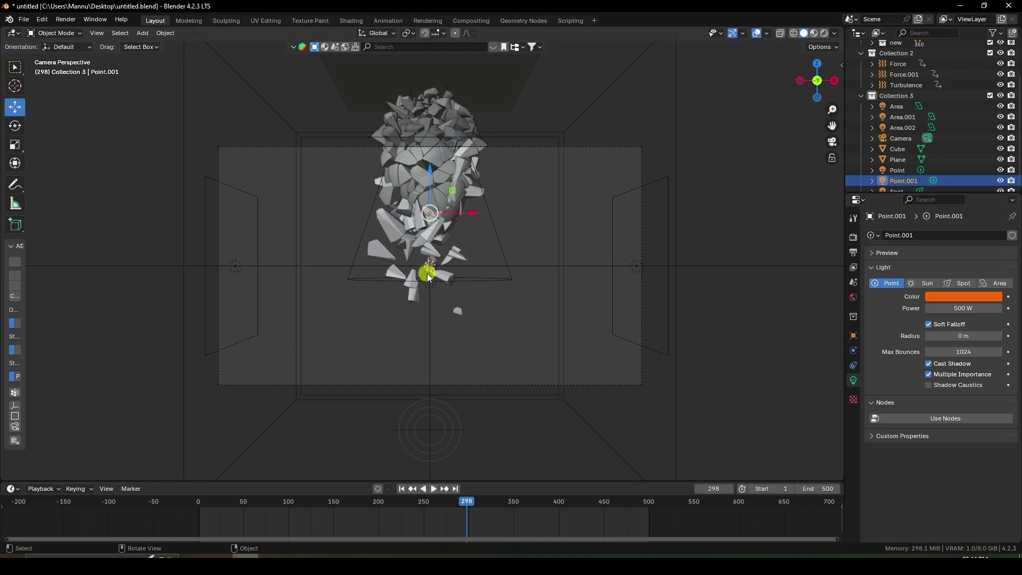
Step: Select the Point light at the heart's centre and raise it higher
left_click(429, 278)
left_click(432, 280)
left_click_drag(429, 245, 428, 178)
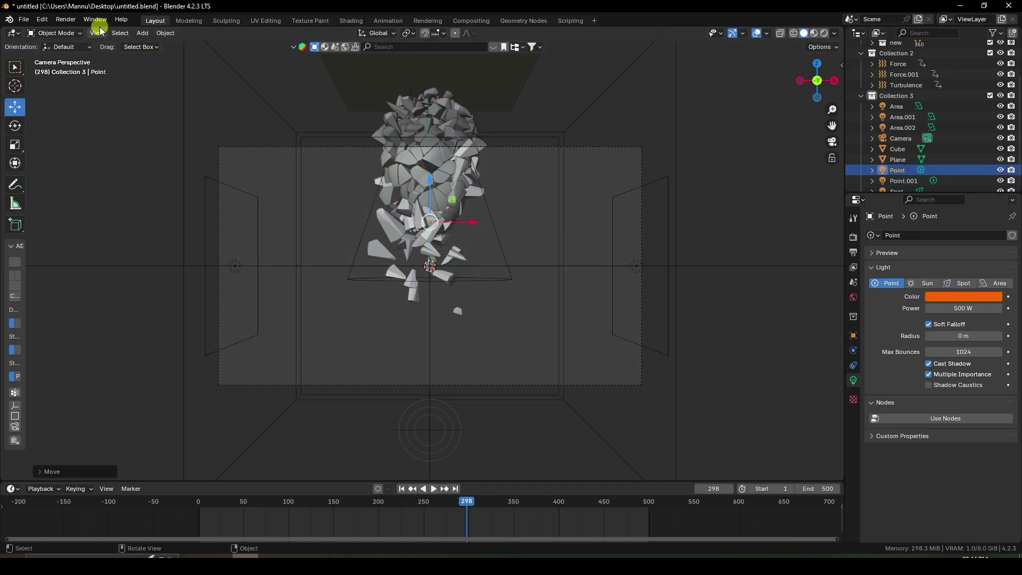
Step: Render a test still of frame 298, close it, and return to frame 1
left_click(66, 19)
left_click(83, 33)
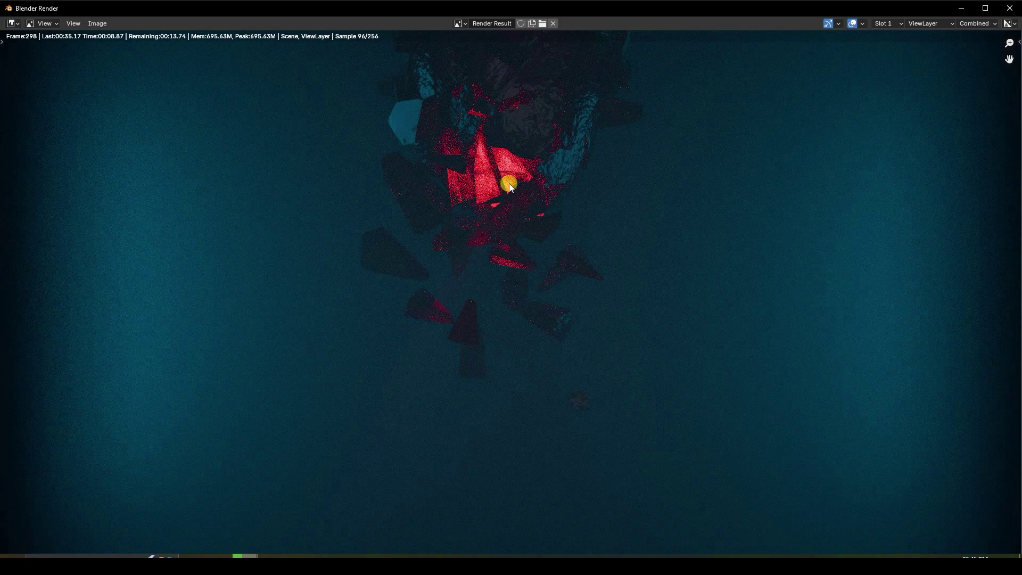
scroll(502, 177, "down", 1)
left_click(1009, 8)
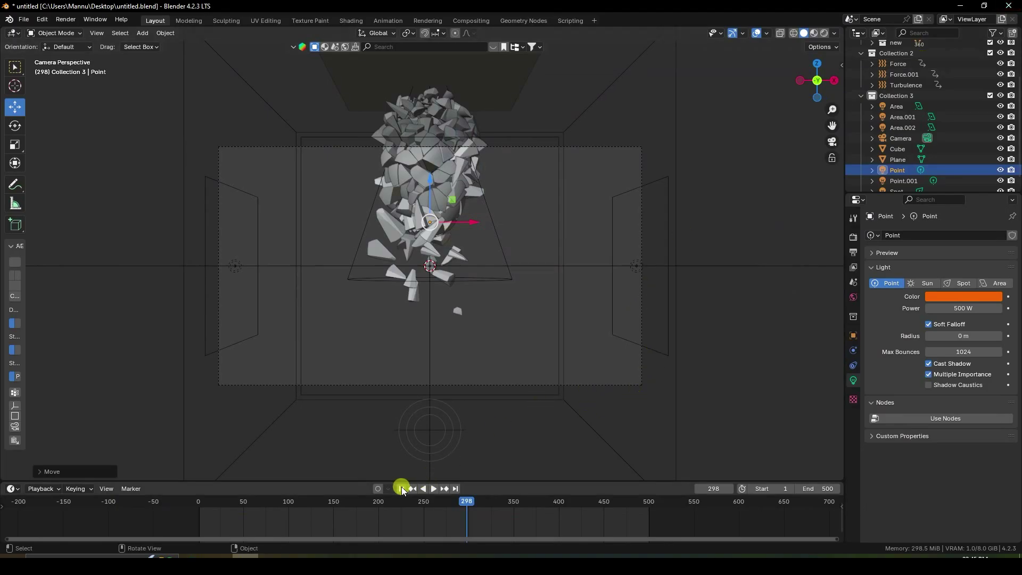
left_click(402, 488)
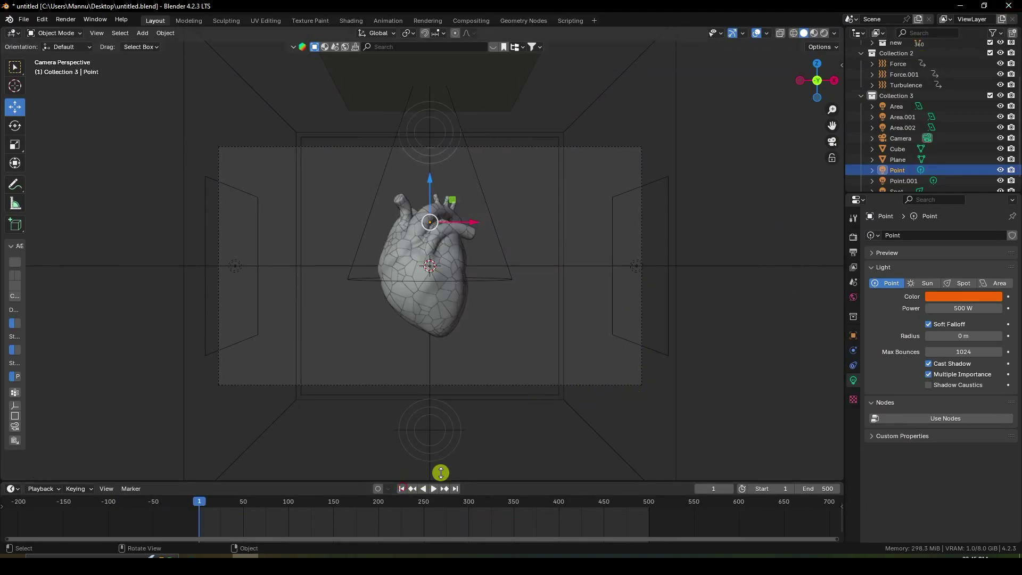
Step: Set the output frame rate to 30 fps
left_click(853, 236)
left_click(853, 252)
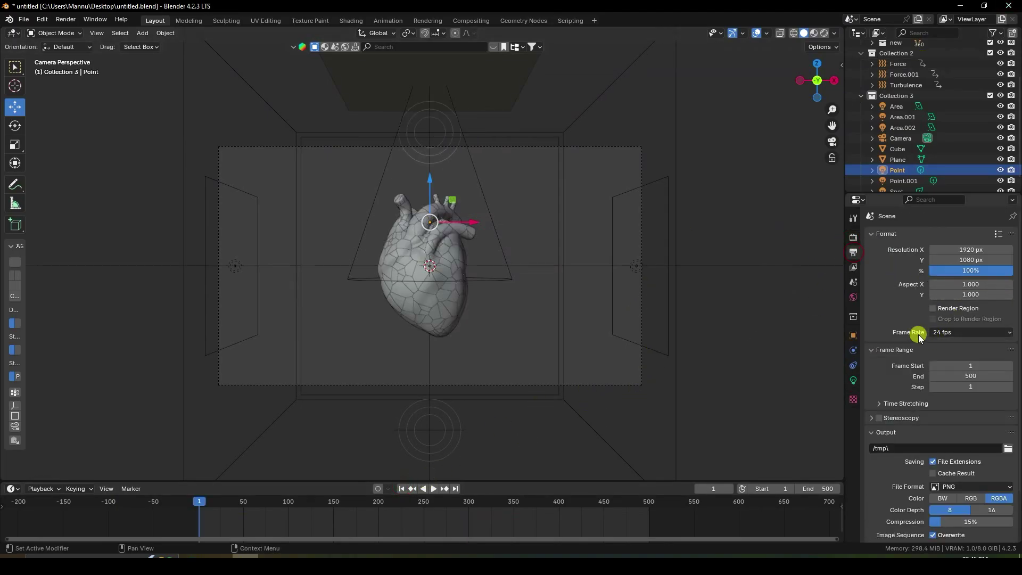
left_click(942, 332)
left_click(950, 386)
Step: Save frames as '1' in a new Desktop folder and start rendering the animation
left_click(1007, 448)
left_click(234, 182)
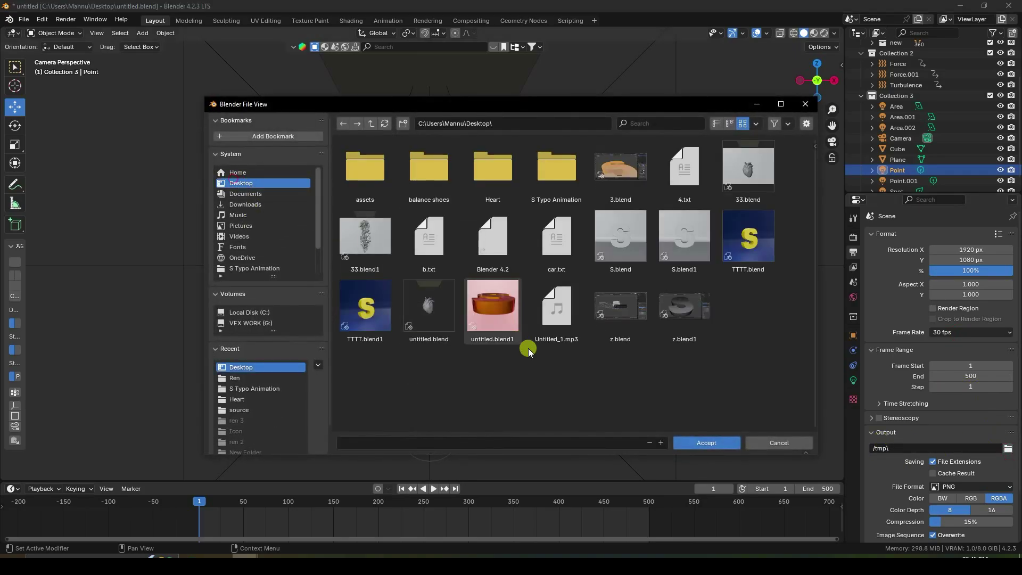
right_click(520, 380)
left_click(481, 381)
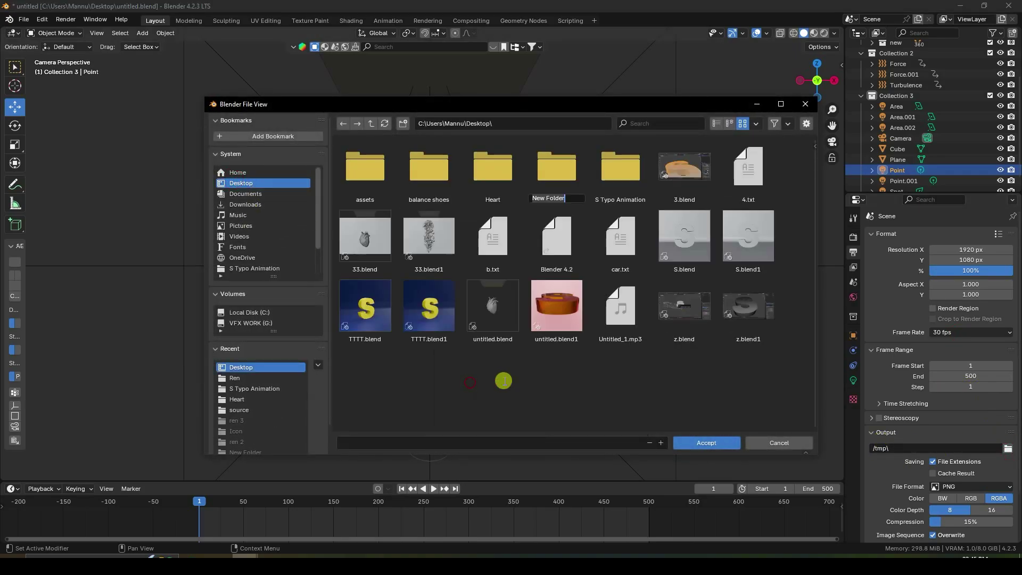
key("Return")
left_click(660, 443)
left_click(691, 442)
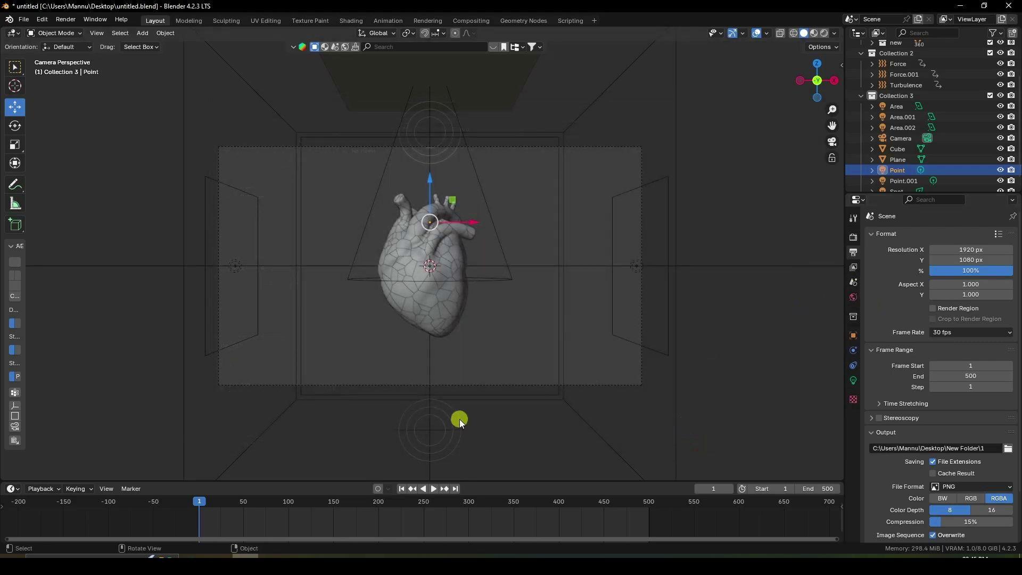
left_click(65, 19)
left_click(76, 42)
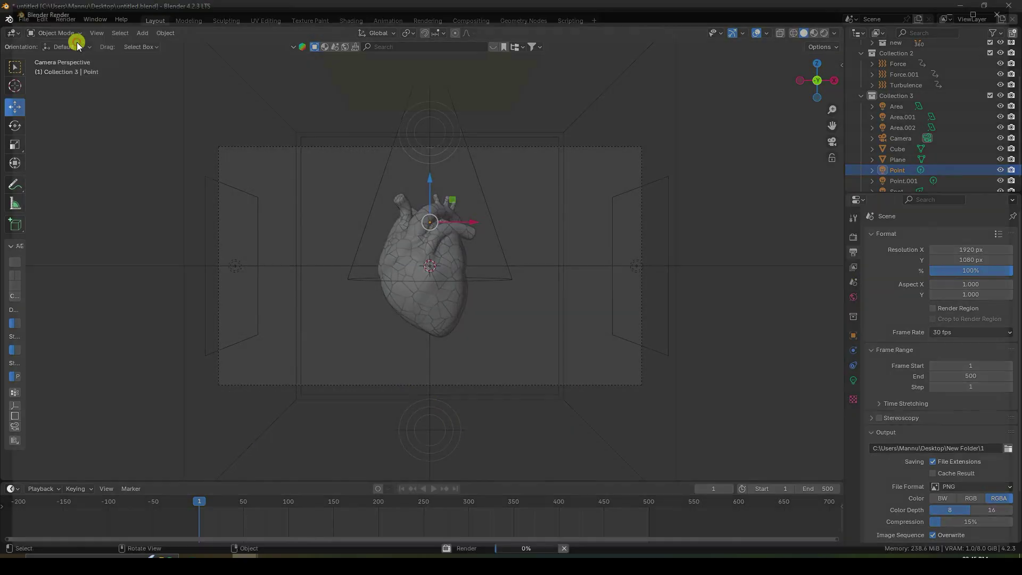